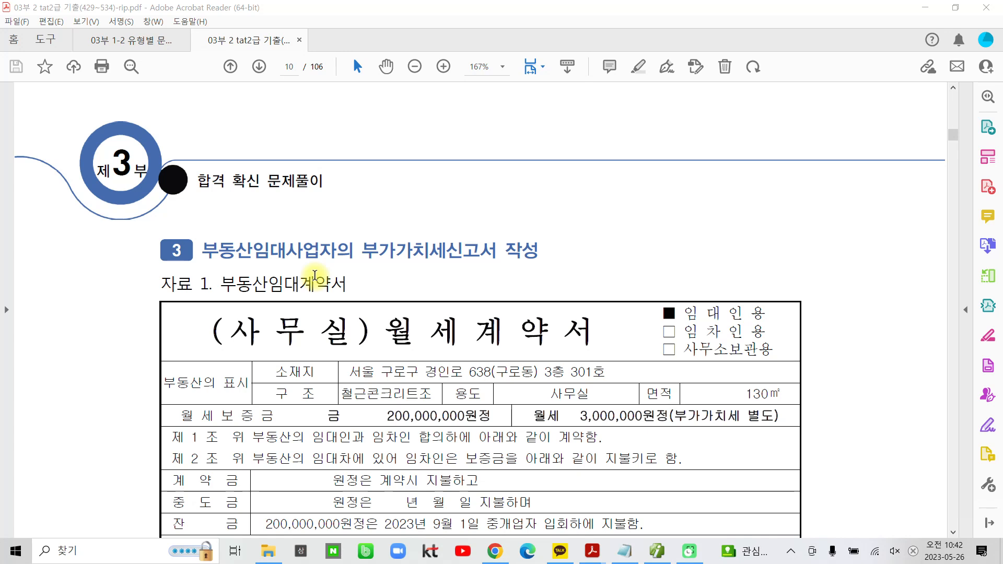
Highlight "부동산임대사업자" in the heading of problem 3
{"action": "scroll", "coordinate": [245, 271], "scroll_direction": "down", "scroll_amount": 1}
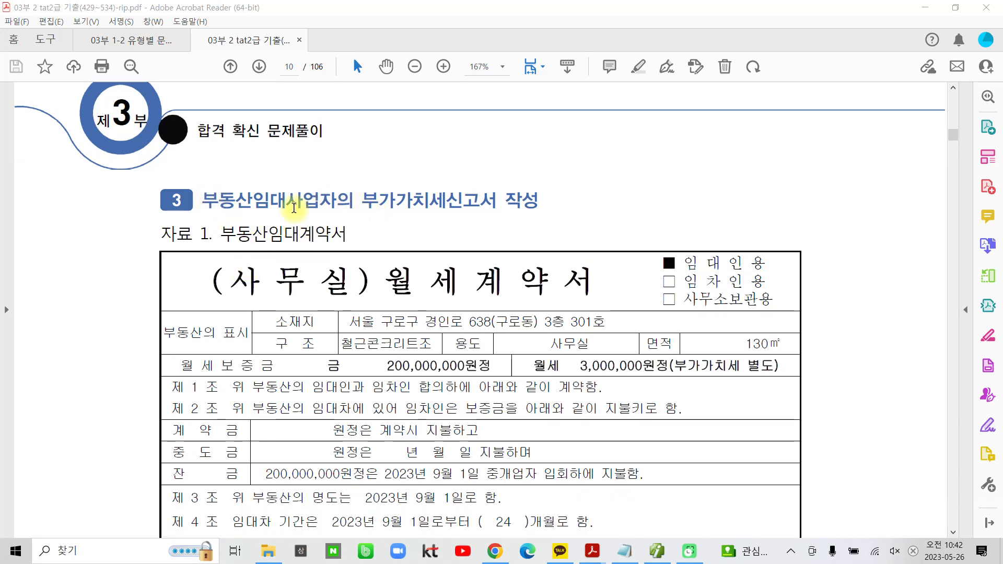
{"action": "left_click_drag", "start_coordinate": [204, 200], "coordinate": [335, 202]}
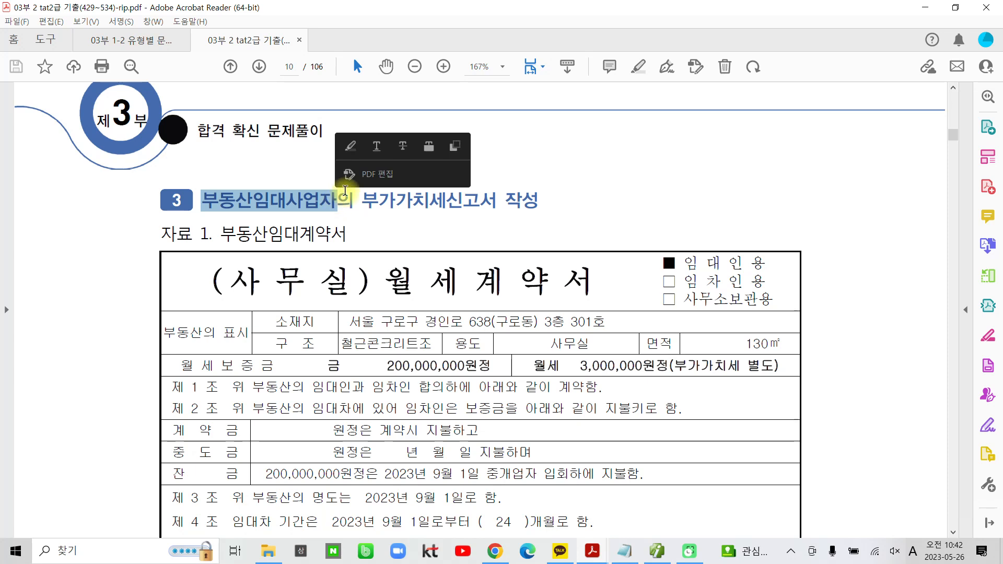
{"action": "left_click", "coordinate": [356, 145]}
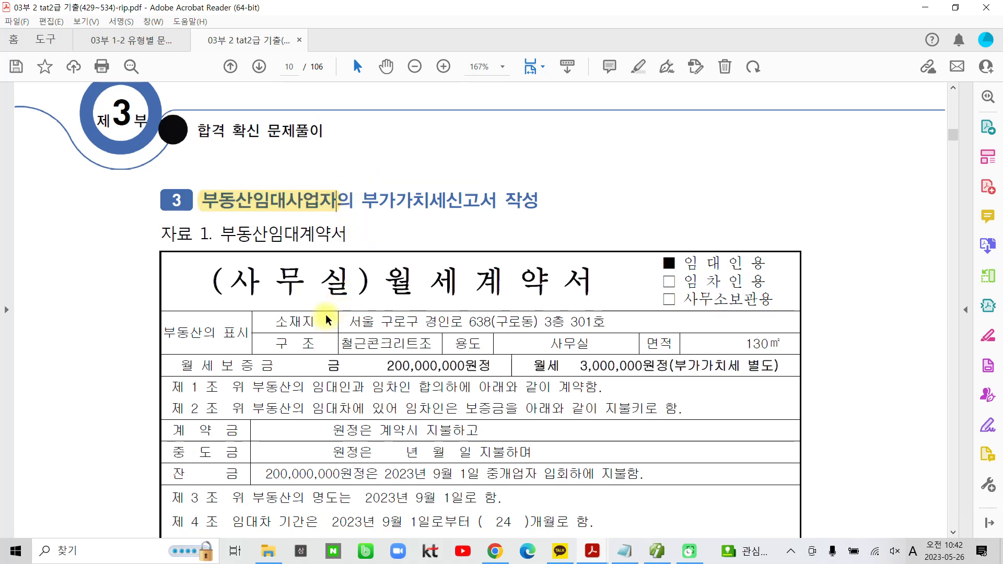
Highlight the 월세보증금 amount "200,000,000원정" in the 월세계약서
{"action": "scroll", "coordinate": [325, 315], "scroll_direction": "down", "scroll_amount": 1}
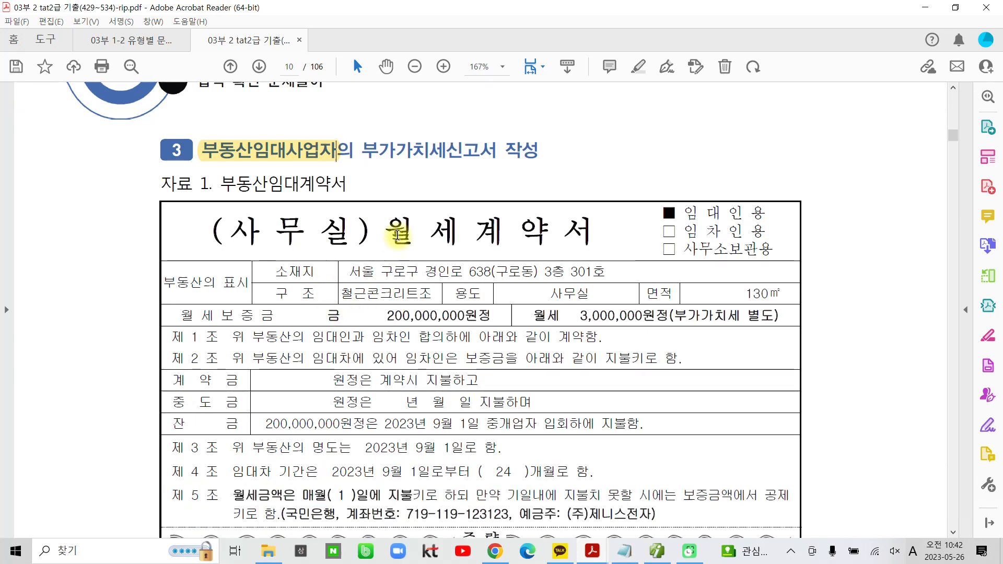
{"action": "scroll", "coordinate": [523, 254], "scroll_direction": "down", "scroll_amount": 1}
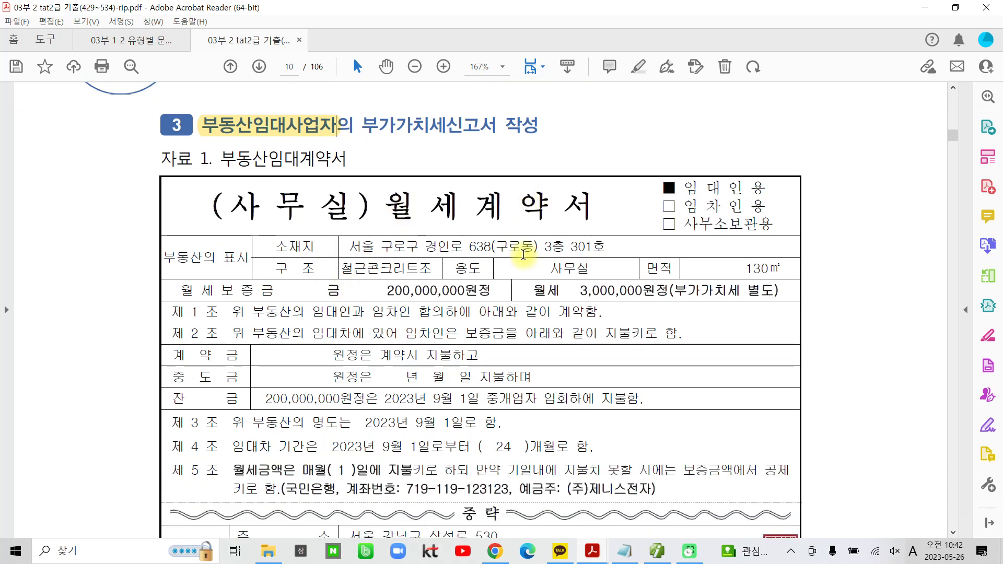
{"action": "scroll", "coordinate": [406, 284], "scroll_direction": "down", "scroll_amount": 2}
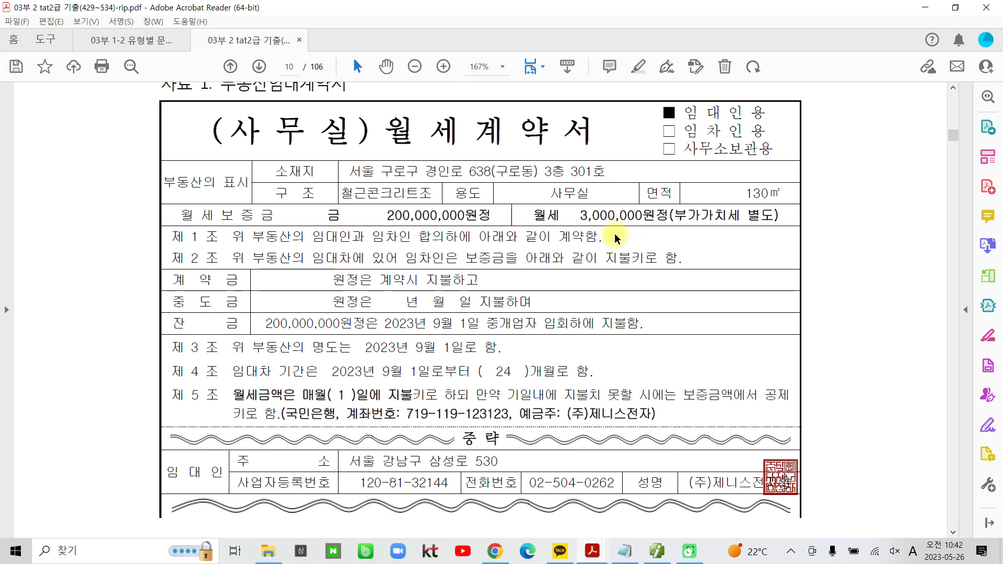
{"action": "scroll", "coordinate": [425, 411], "scroll_direction": "down", "scroll_amount": 1}
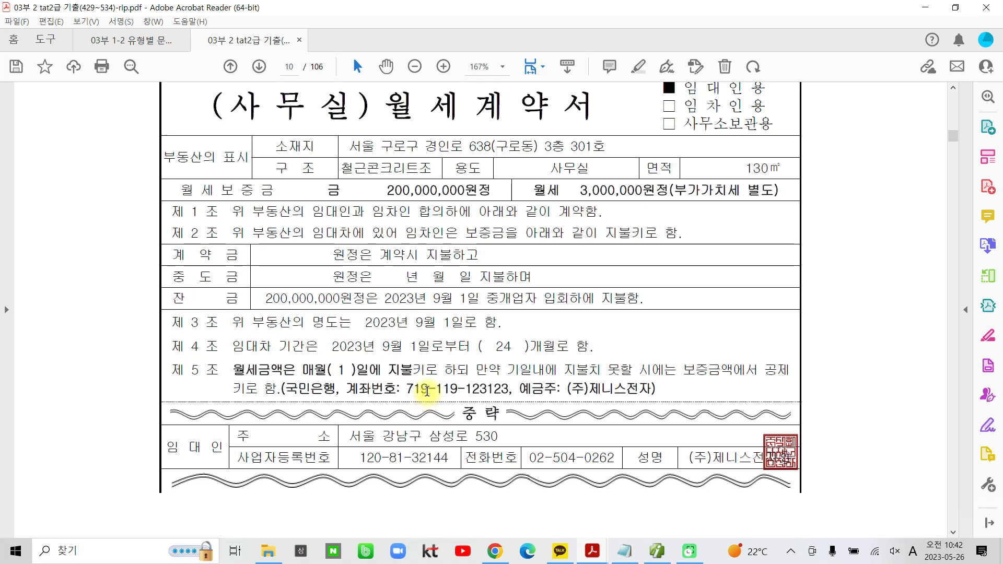
{"action": "left_click_drag", "start_coordinate": [387, 190], "coordinate": [491, 191]}
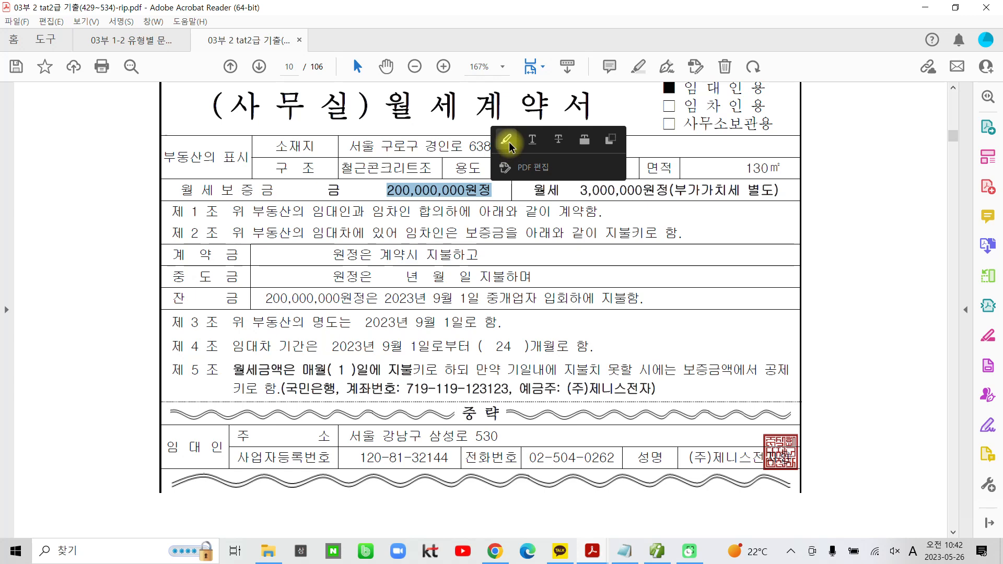
{"action": "left_click", "coordinate": [506, 140]}
Highlight the 월세 amount "3,000,000원" and the lease period "2023년 9월 1일로부터 ( 24 )개월로 함" in the contract
{"action": "left_click_drag", "start_coordinate": [580, 190], "coordinate": [662, 191]}
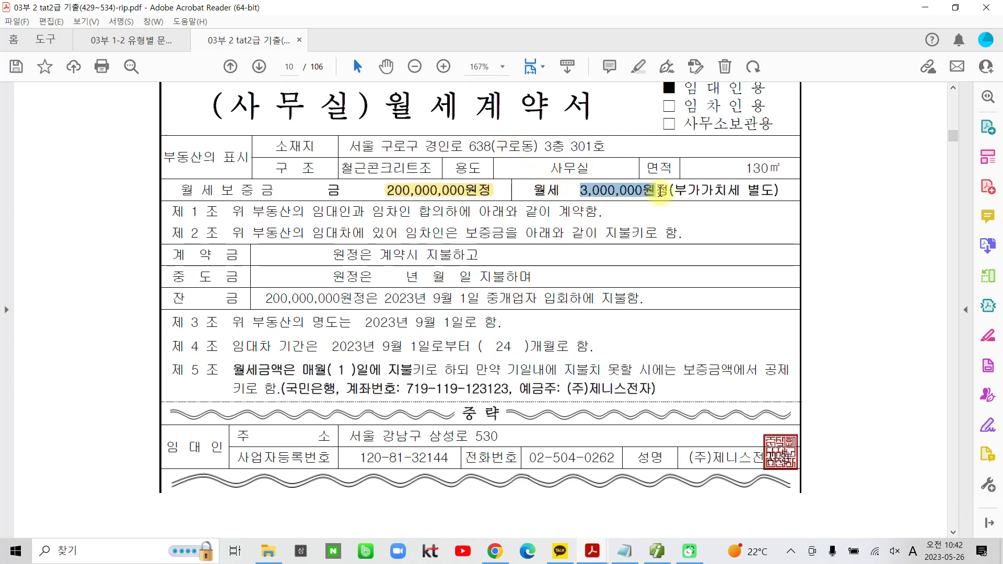
{"action": "left_click", "coordinate": [675, 140]}
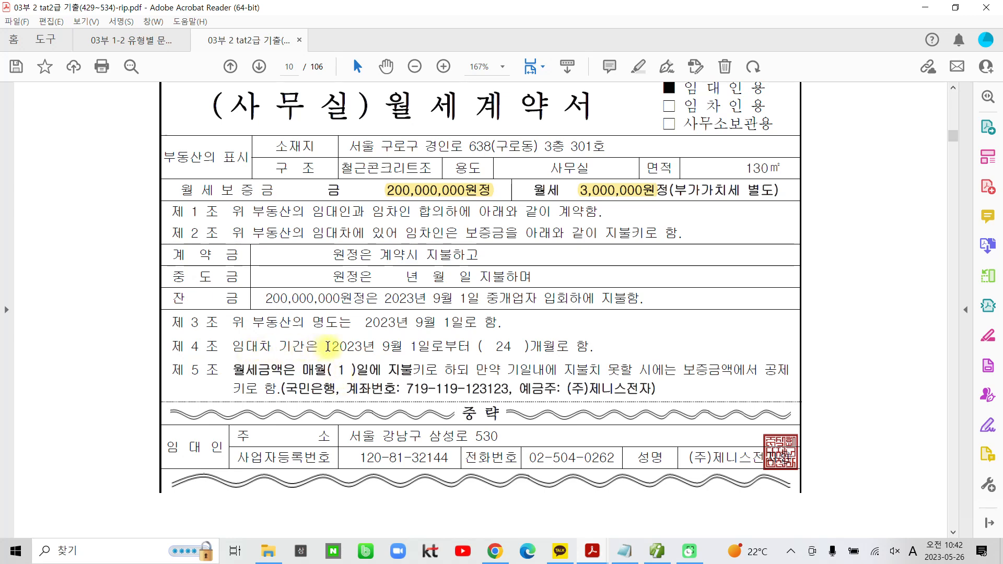
{"action": "left_click_drag", "start_coordinate": [332, 346], "coordinate": [574, 346]}
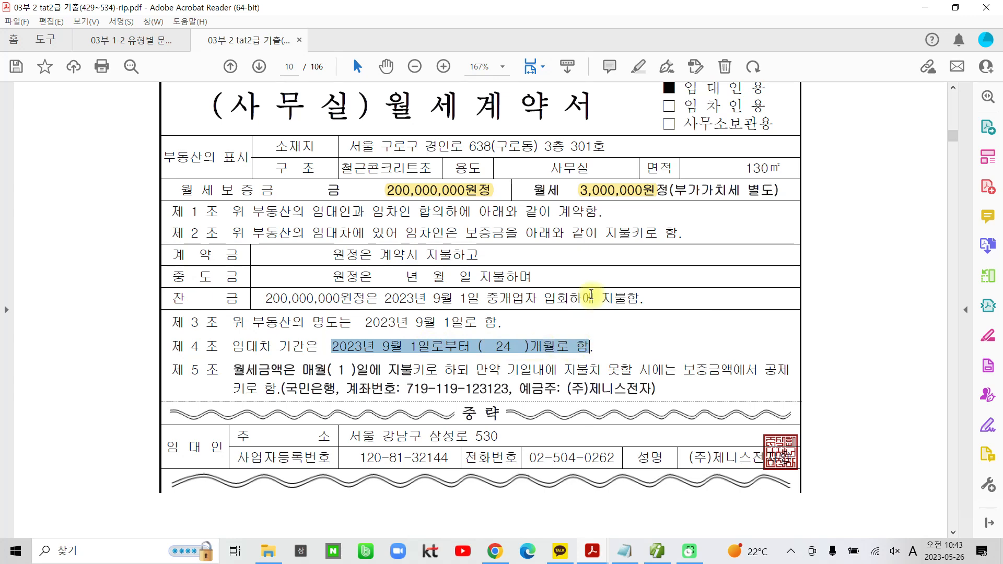
{"action": "left_click", "coordinate": [591, 294]}
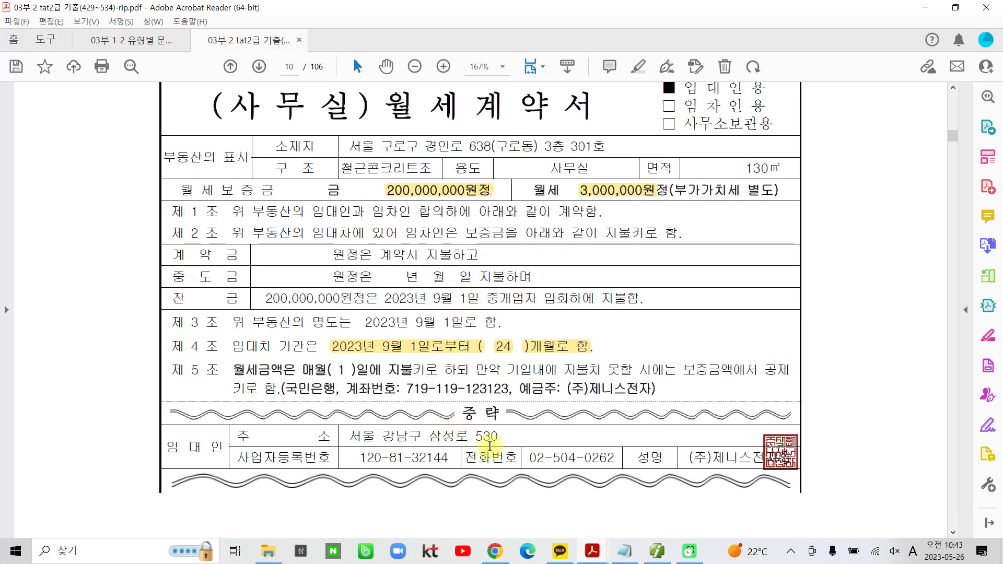
Highlight the item name "9월 임대료" in the 전자세금계산서 of 자료 2
{"action": "scroll", "coordinate": [431, 408], "scroll_direction": "down", "scroll_amount": 10}
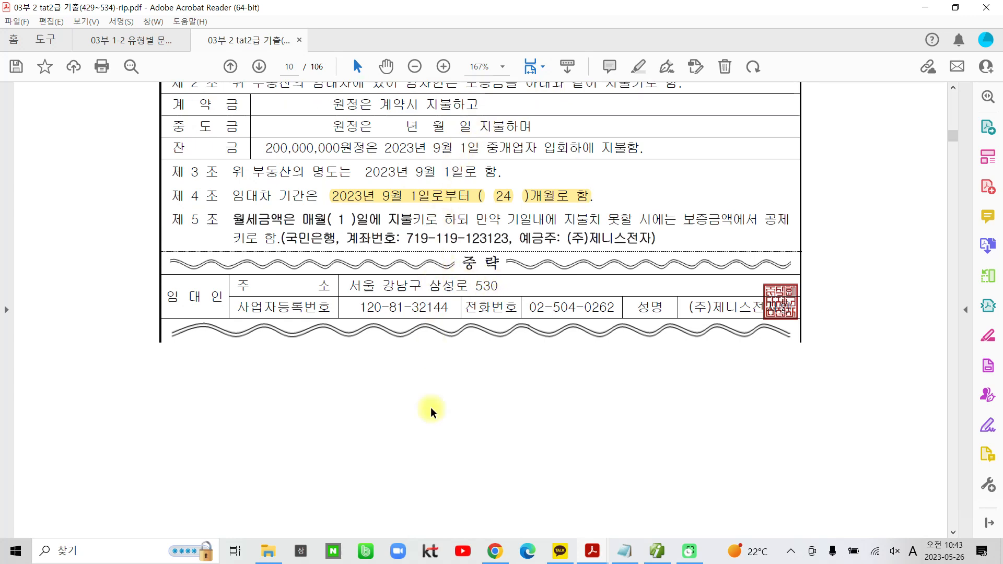
{"action": "scroll", "coordinate": [430, 420], "scroll_direction": "down", "scroll_amount": 10}
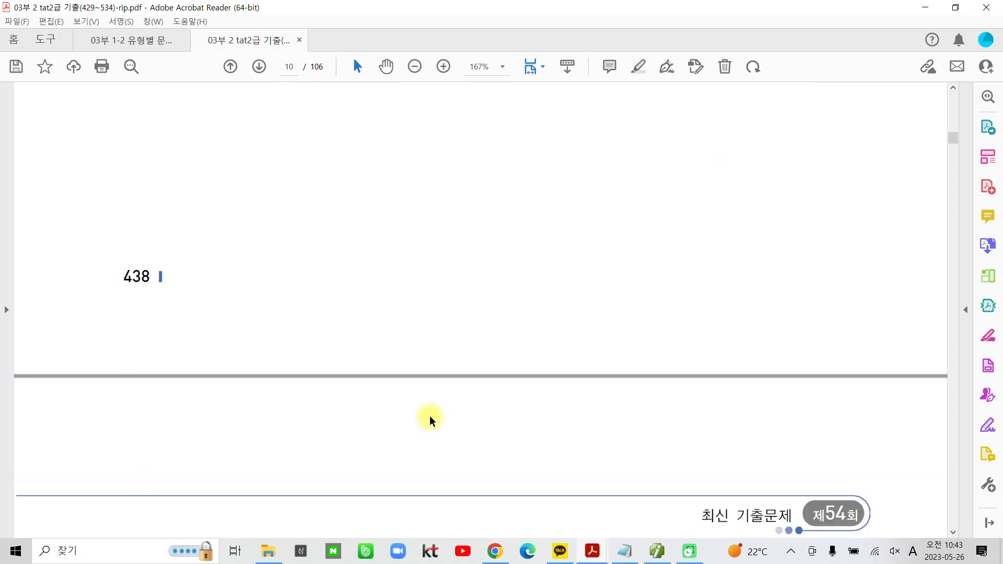
{"action": "scroll", "coordinate": [429, 414], "scroll_direction": "down", "scroll_amount": 1}
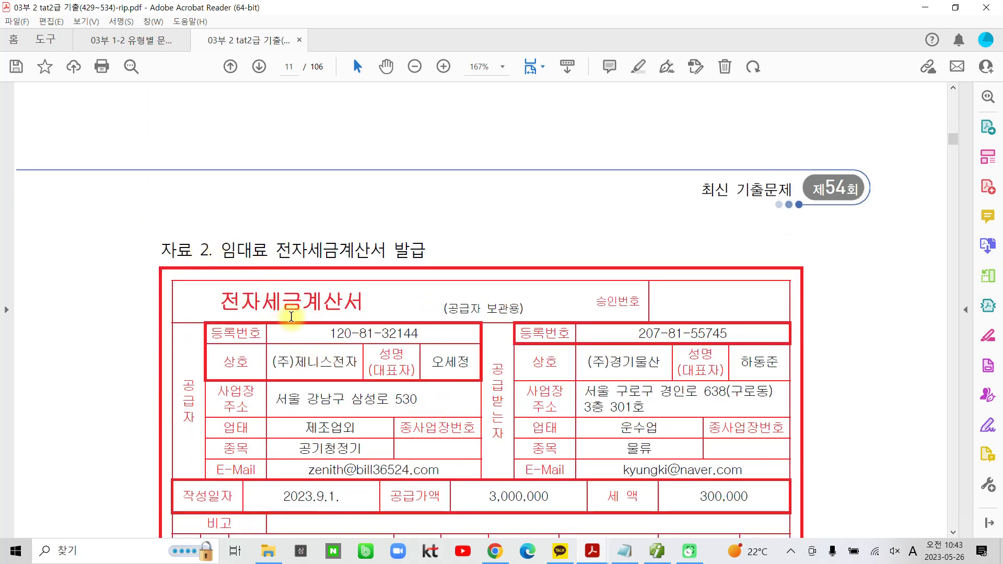
{"action": "scroll", "coordinate": [302, 347], "scroll_direction": "down", "scroll_amount": 5}
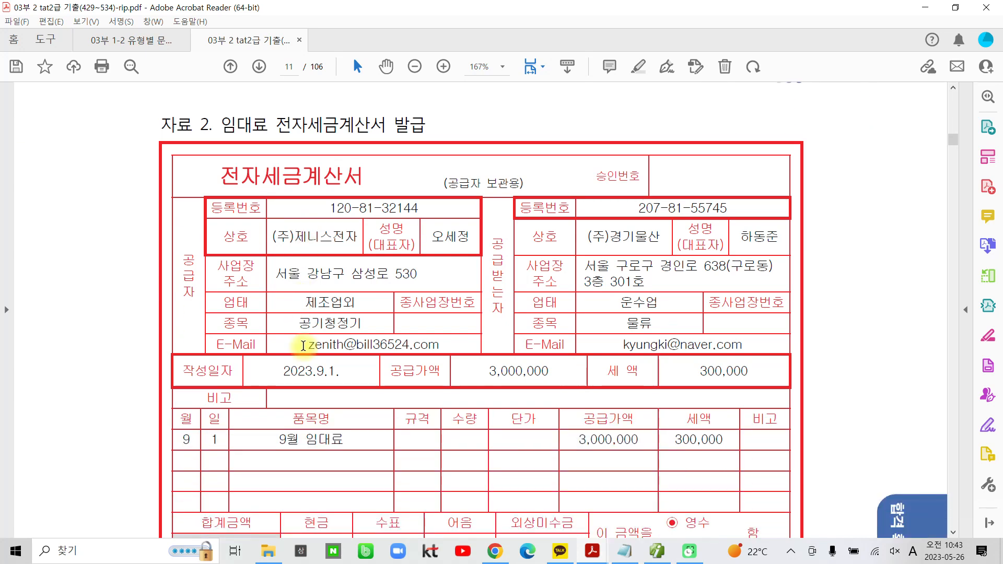
{"action": "scroll", "coordinate": [303, 345], "scroll_direction": "down", "scroll_amount": 3}
{"action": "left_click_drag", "start_coordinate": [281, 365], "coordinate": [343, 364]}
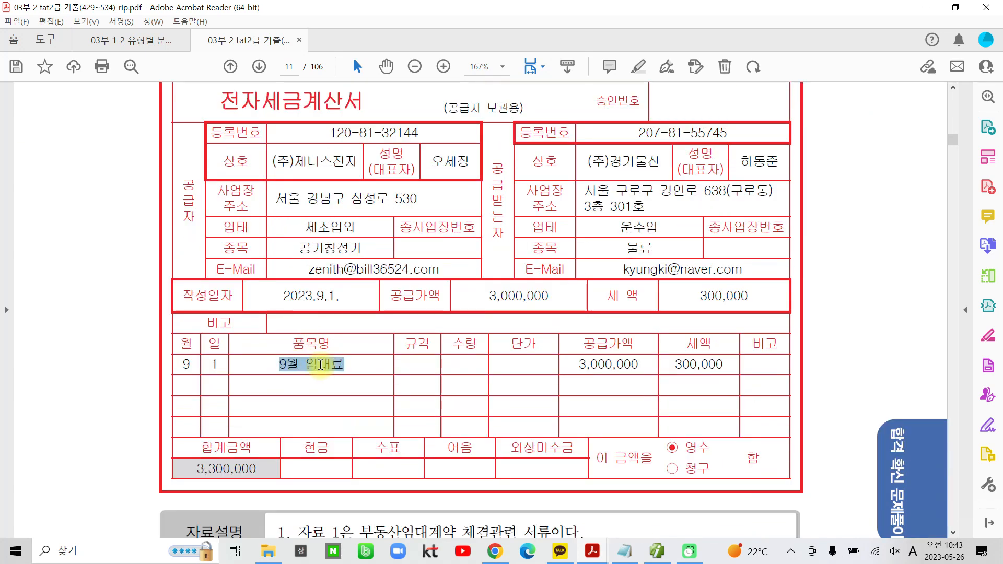
{"action": "left_click", "coordinate": [345, 316]}
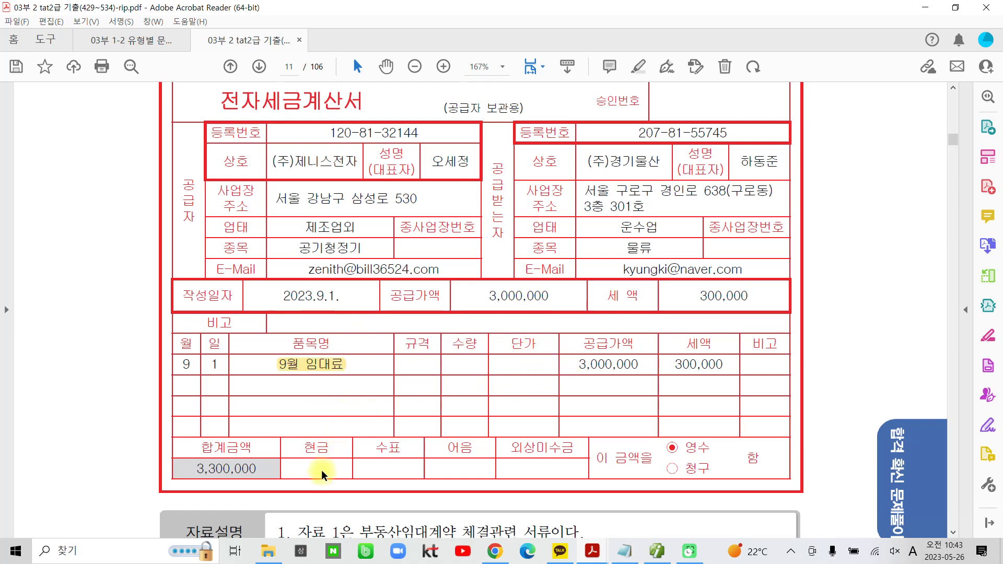
Highlight "보통예금" and "임대인이 부담하기로" in the 자료설명 section
{"action": "scroll", "coordinate": [317, 464], "scroll_direction": "down", "scroll_amount": 3}
{"action": "scroll", "coordinate": [316, 464], "scroll_direction": "down", "scroll_amount": 1}
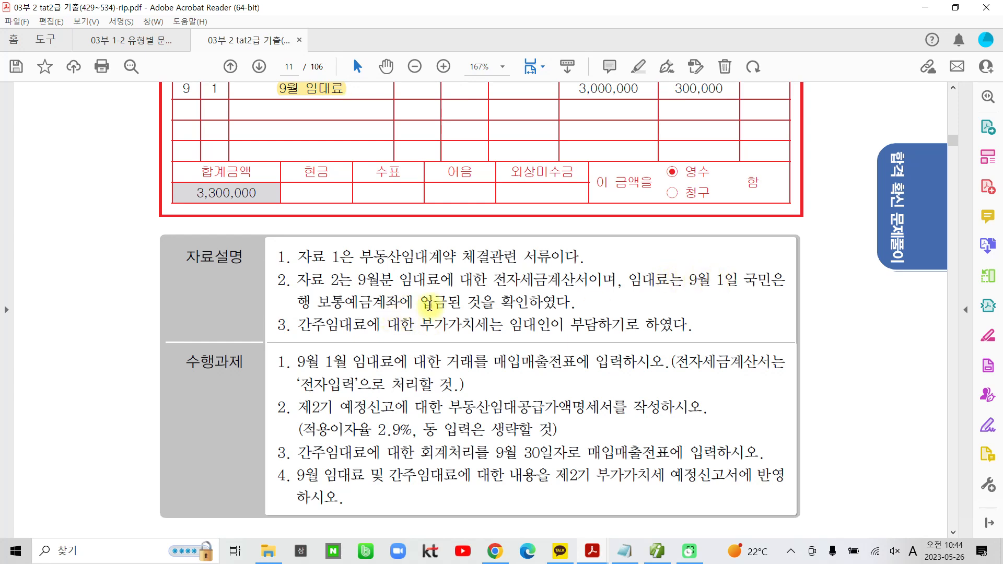
{"action": "left_click_drag", "start_coordinate": [317, 302], "coordinate": [372, 302]}
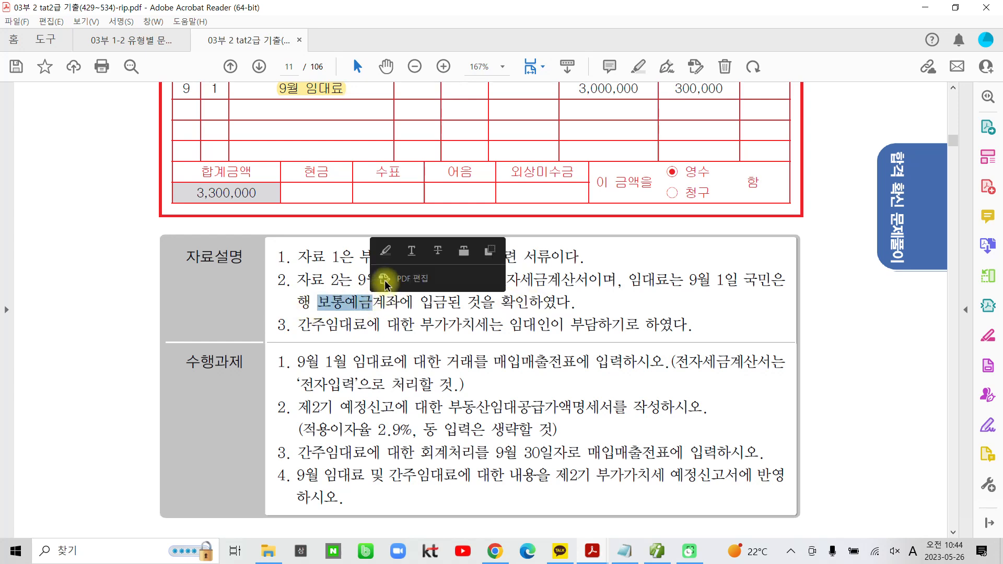
{"action": "left_click", "coordinate": [385, 247]}
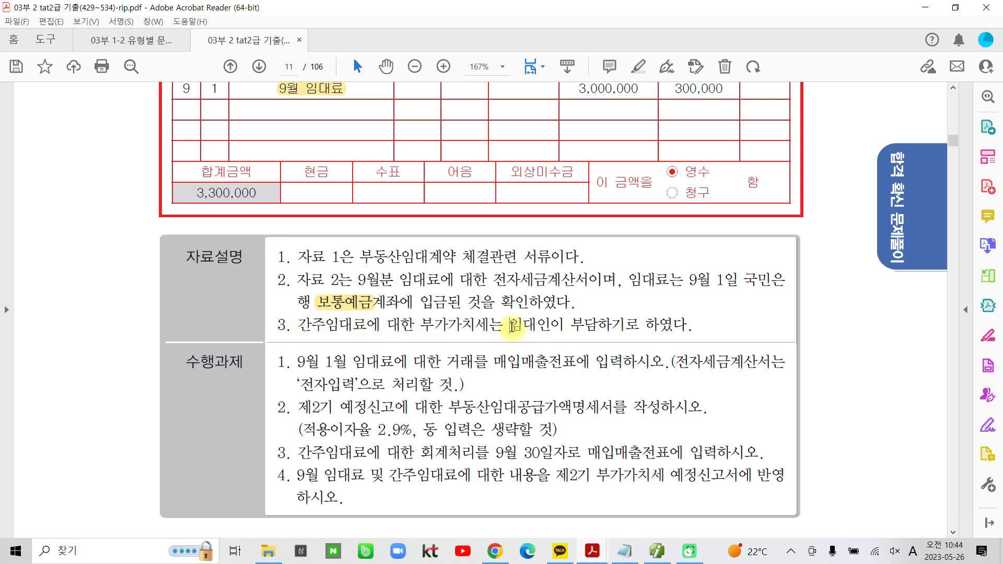
{"action": "left_click_drag", "start_coordinate": [511, 326], "coordinate": [606, 327]}
{"action": "left_click", "coordinate": [610, 274]}
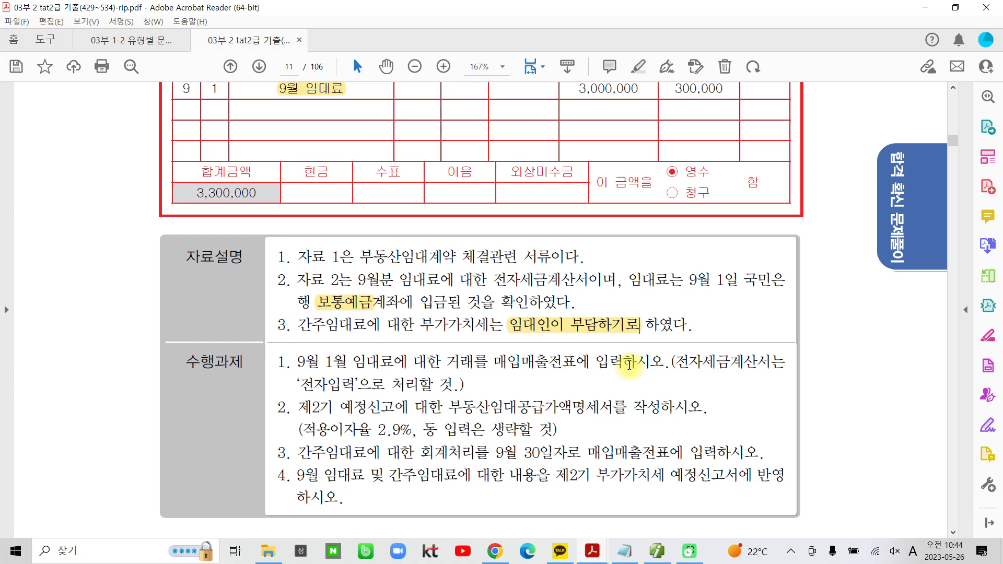
Circle "임대인" in item 3 of the 자료설명, draw an arrow from it and handwrite "세금과공과금" beside it
{"action": "mouse_move", "coordinate": [554, 335]}
{"action": "left_mouse_down"}
{"action": "mouse_move", "coordinate": [503, 341]}
{"action": "mouse_move", "coordinate": [546, 337]}
{"action": "mouse_move", "coordinate": [650, 299]}
{"action": "left_mouse_up"}
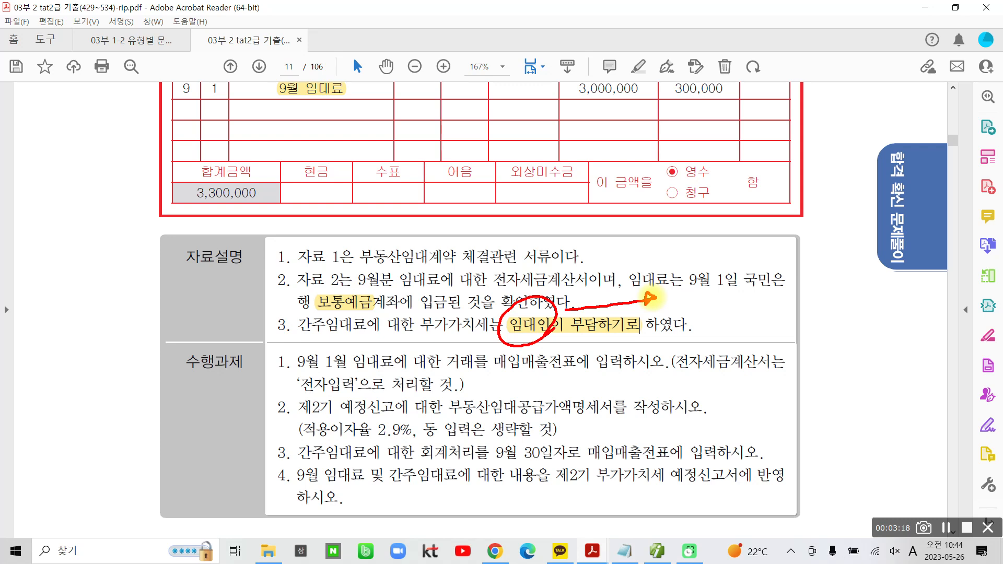
{"action": "left_click_drag", "start_coordinate": [691, 262], "coordinate": [671, 301]}
{"action": "mouse_move", "coordinate": [678, 284]}
{"action": "left_mouse_down"}
{"action": "mouse_move", "coordinate": [690, 302]}
{"action": "mouse_move", "coordinate": [702, 284]}
{"action": "mouse_move", "coordinate": [703, 308]}
{"action": "left_mouse_up"}
{"action": "left_click_drag", "start_coordinate": [714, 258], "coordinate": [709, 326]}
{"action": "mouse_move", "coordinate": [720, 271]}
{"action": "left_mouse_down"}
{"action": "mouse_move", "coordinate": [712, 292]}
{"action": "mouse_move", "coordinate": [757, 282]}
{"action": "mouse_move", "coordinate": [733, 313]}
{"action": "left_mouse_up"}
{"action": "mouse_move", "coordinate": [728, 300]}
{"action": "left_mouse_down"}
{"action": "mouse_move", "coordinate": [745, 312]}
{"action": "mouse_move", "coordinate": [774, 299]}
{"action": "mouse_move", "coordinate": [767, 309]}
{"action": "left_mouse_up"}
{"action": "left_click_drag", "start_coordinate": [784, 276], "coordinate": [780, 327]}
{"action": "left_click_drag", "start_coordinate": [784, 301], "coordinate": [821, 287]}
{"action": "mouse_move", "coordinate": [805, 284]}
{"action": "left_mouse_down"}
{"action": "mouse_move", "coordinate": [805, 300]}
{"action": "mouse_move", "coordinate": [823, 299]}
{"action": "left_mouse_up"}
{"action": "left_click_drag", "start_coordinate": [801, 319], "coordinate": [807, 327]}
{"action": "mouse_move", "coordinate": [836, 287]}
{"action": "left_mouse_down"}
{"action": "mouse_move", "coordinate": [857, 337]}
{"action": "mouse_move", "coordinate": [870, 307]}
{"action": "left_mouse_up"}
{"action": "left_click_drag", "start_coordinate": [892, 270], "coordinate": [922, 294]}
{"action": "mouse_move", "coordinate": [894, 308]}
{"action": "left_mouse_down"}
{"action": "mouse_move", "coordinate": [895, 318]}
{"action": "mouse_move", "coordinate": [924, 324]}
{"action": "left_mouse_up"}
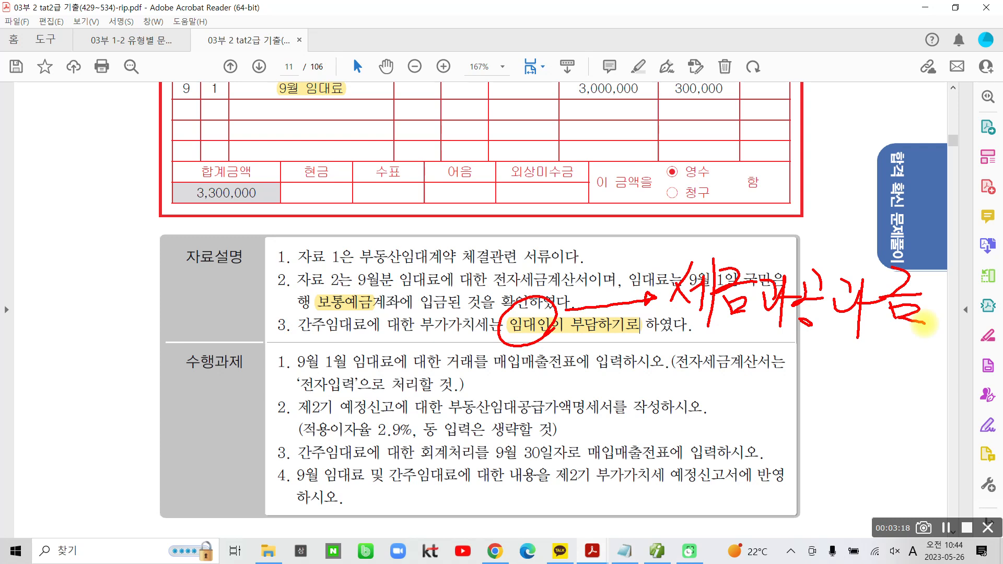
Circle the number of 수행과제 1 and the 9/1 date in the invoice's item row, and clear all handwritten marks
{"action": "mouse_move", "coordinate": [291, 345]}
{"action": "left_mouse_down"}
{"action": "mouse_move", "coordinate": [274, 374]}
{"action": "mouse_move", "coordinate": [293, 387]}
{"action": "left_mouse_up"}
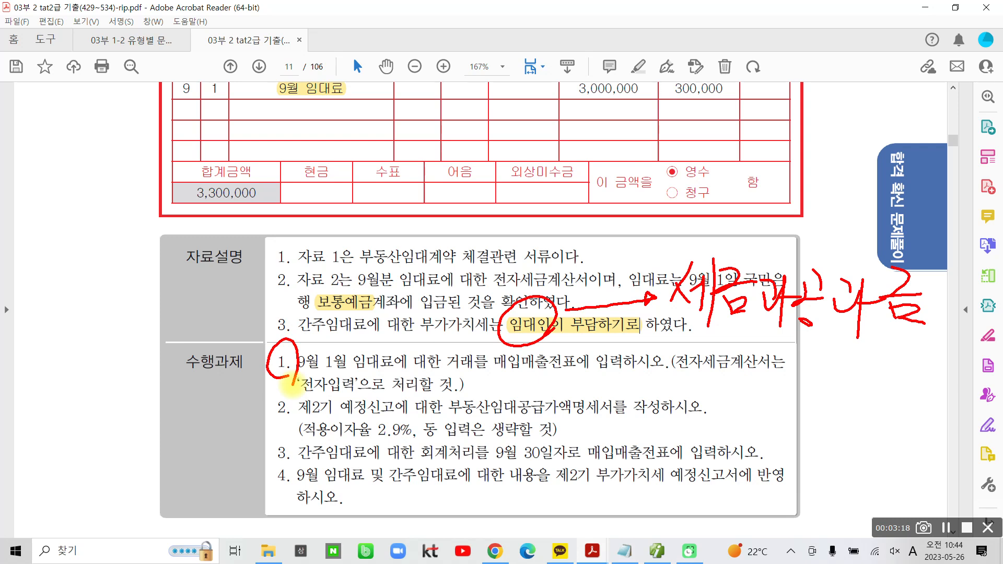
{"action": "mouse_move", "coordinate": [226, 144]}
{"action": "left_mouse_down"}
{"action": "mouse_move", "coordinate": [137, 88]}
{"action": "mouse_move", "coordinate": [197, 169]}
{"action": "left_mouse_up"}
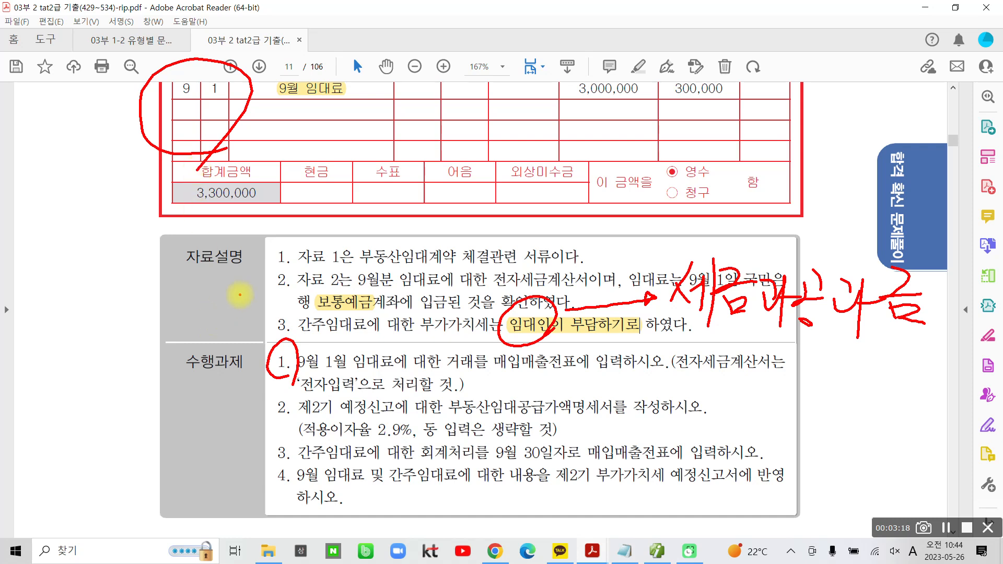
{"action": "key", "text": "Escape"}
Switch to the accounting program and open 매입매출전표입력 for (주)제니스전자
{"action": "scroll", "coordinate": [593, 473], "scroll_direction": "up", "scroll_amount": 3}
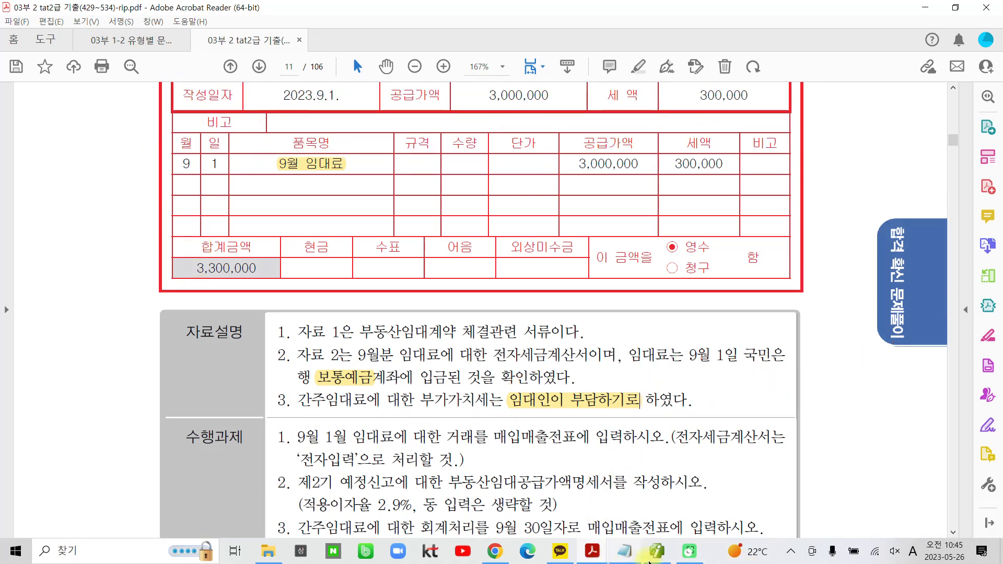
{"action": "left_click", "coordinate": [672, 554]}
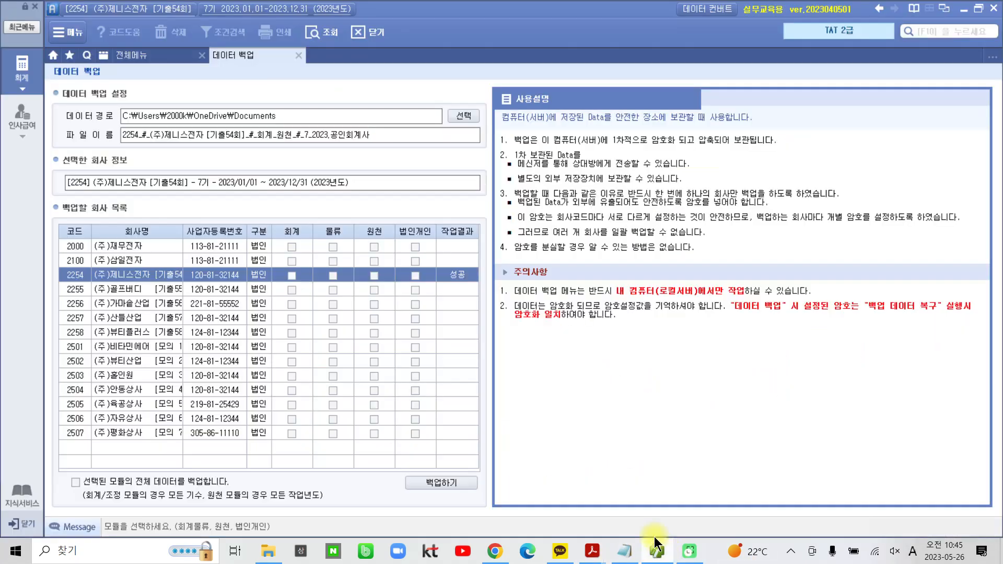
{"action": "left_click", "coordinate": [141, 54]}
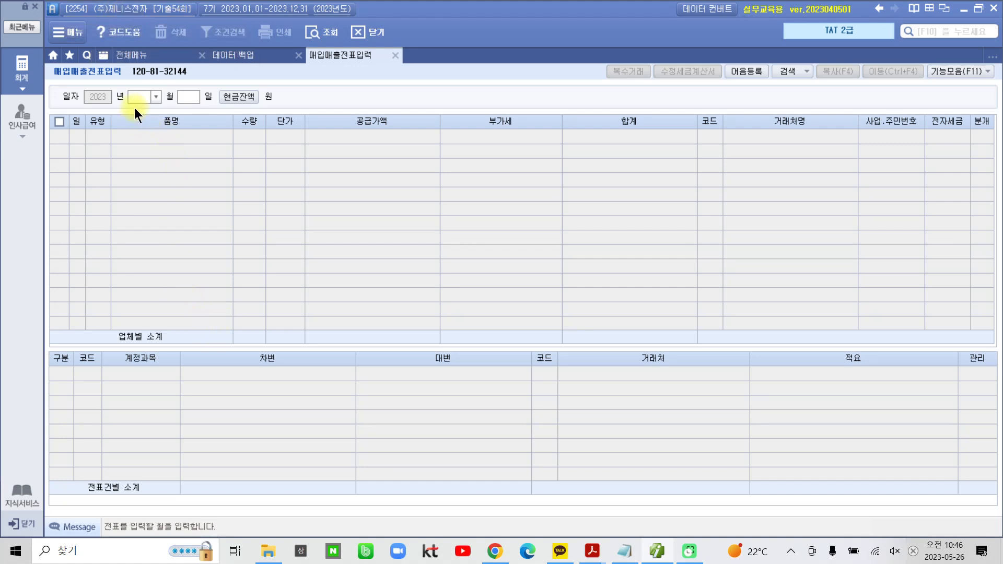
Start a voucher line dated 09월 01일 with the sales type 11. 과세
{"action": "type", "text": "09"}
{"action": "key", "text": "Return"}
{"action": "type", "text": "01"}
{"action": "key", "text": "Return"}
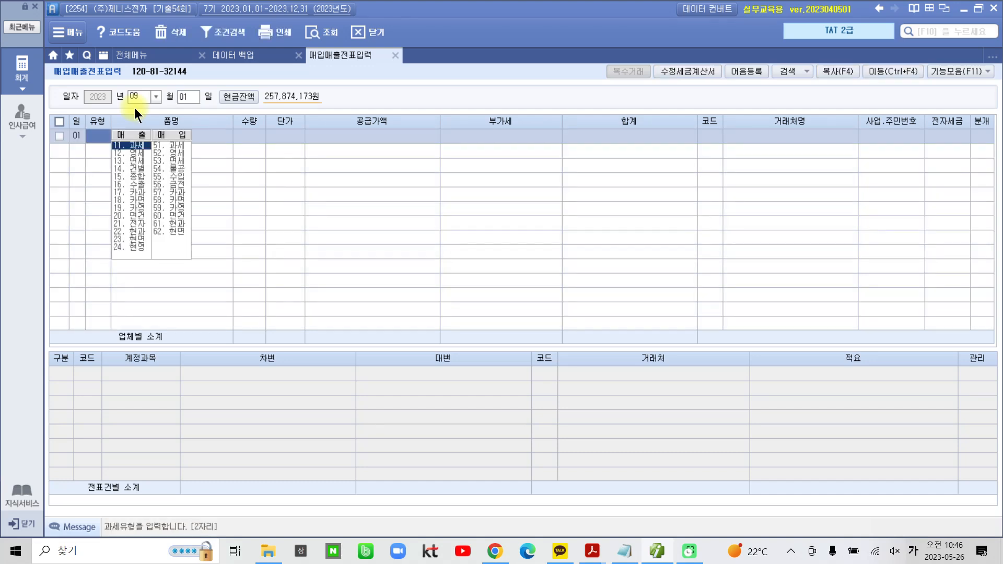
{"action": "type", "text": "11"}
{"action": "key", "text": "Return"}
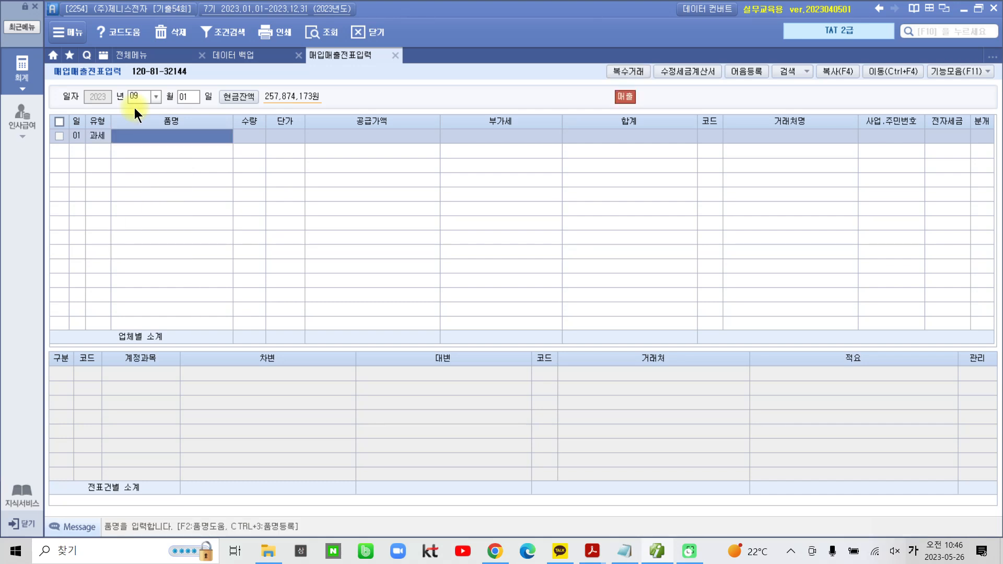
Enter the item name "9월 임대료" and a 공급가액 of 3,000,000 on the voucher line
{"action": "type", "text": "9월 임"}
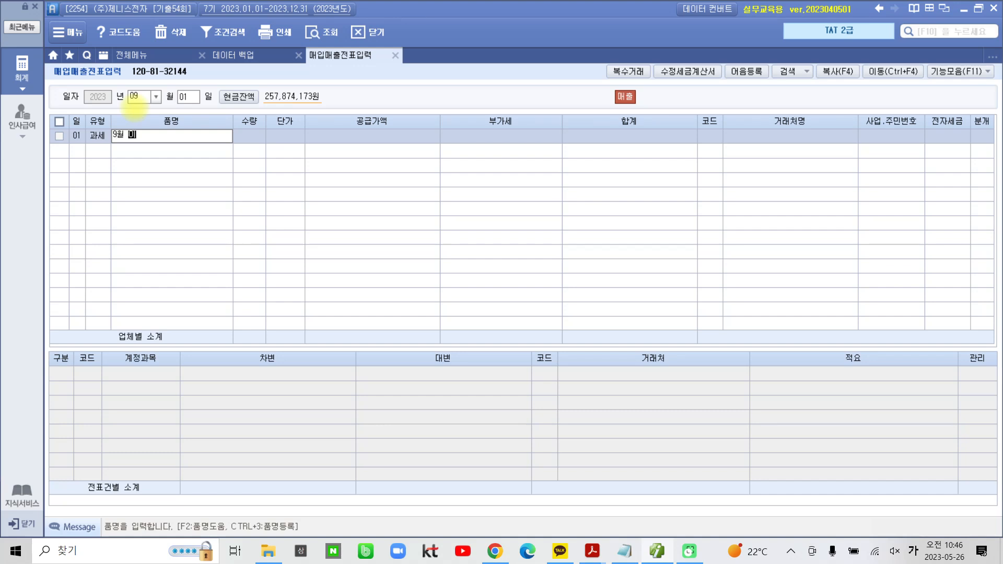
{"action": "type", "text": "대료"}
{"action": "key", "text": "Return"}
{"action": "key", "text": "Return"}
{"action": "key", "text": "Return"}
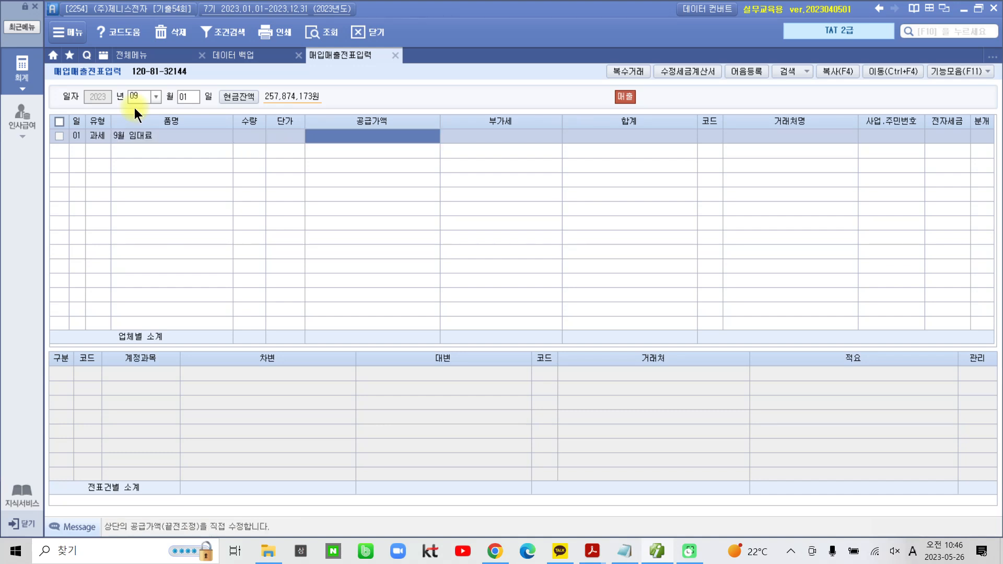
{"action": "type", "text": "3000000"}
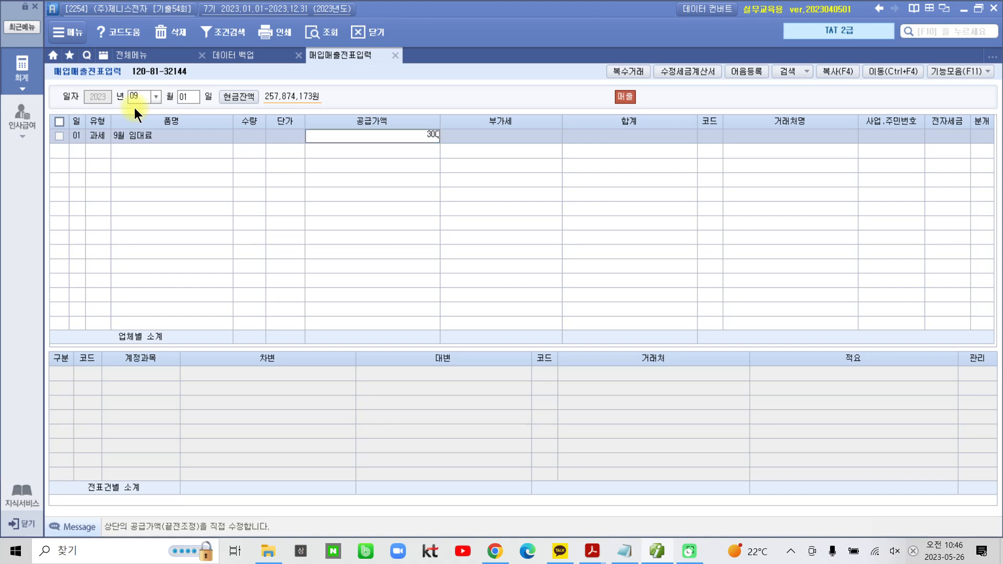
{"action": "key", "text": "Return"}
{"action": "key", "text": "Return"}
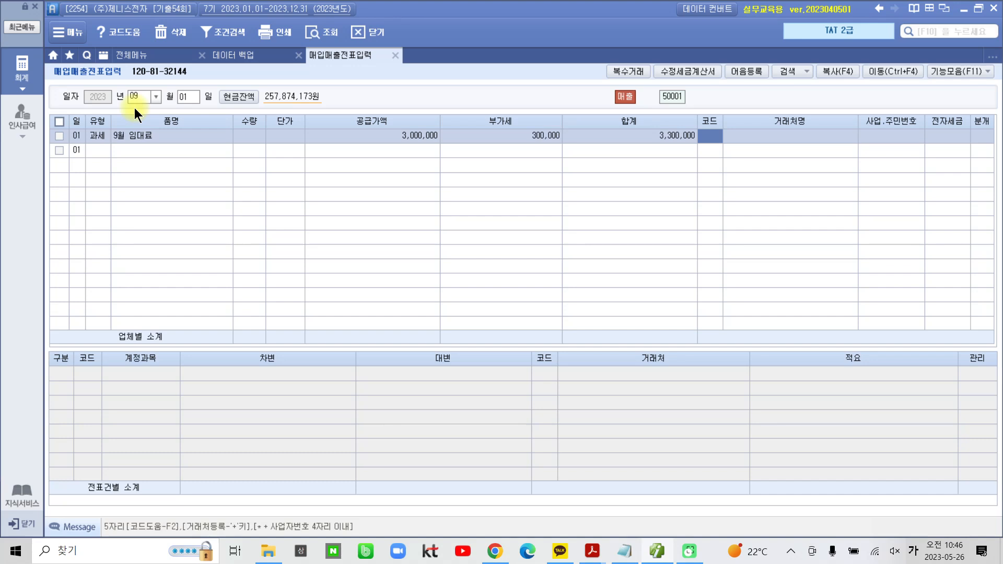
Set the voucher line's 거래처 to (주)경기물산 by looking up "경기"
{"action": "type", "text": "경기"}
{"action": "key", "text": "Return"}
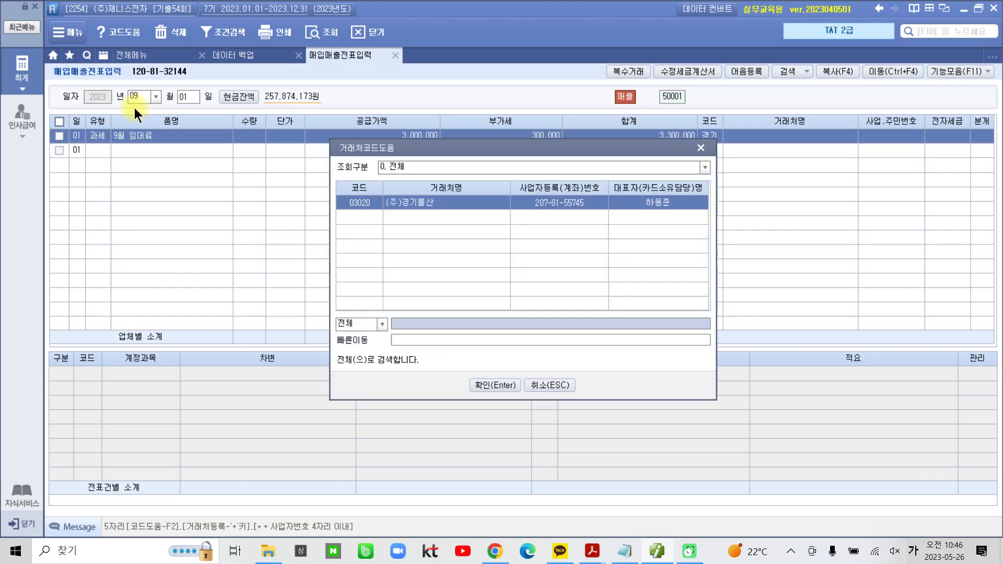
{"action": "key", "text": "Return"}
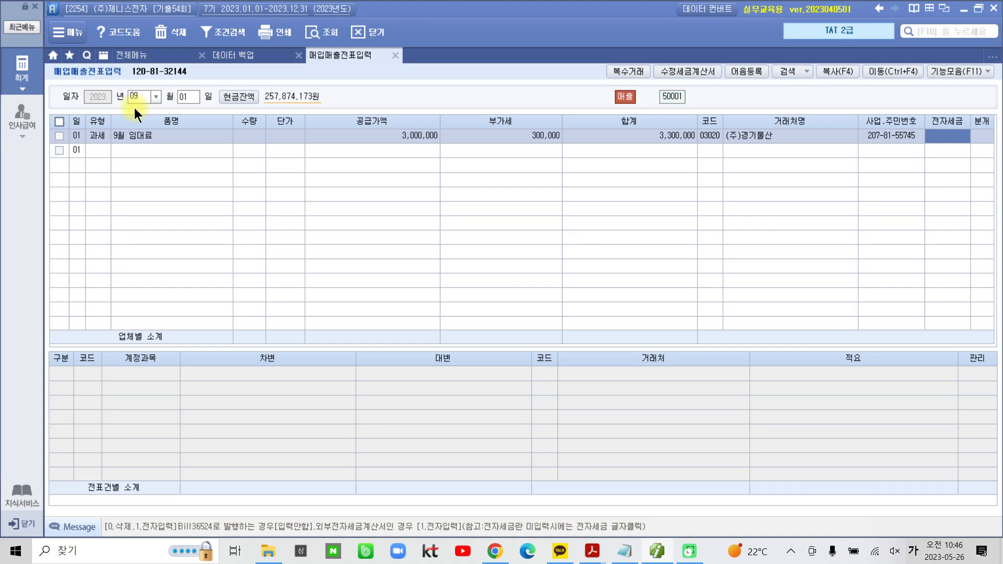
Mark the voucher line's 전자세금 as 전자입력 and set its 분개 type to 3. 혼합
{"action": "type", "text": "1"}
{"action": "key", "text": "Return"}
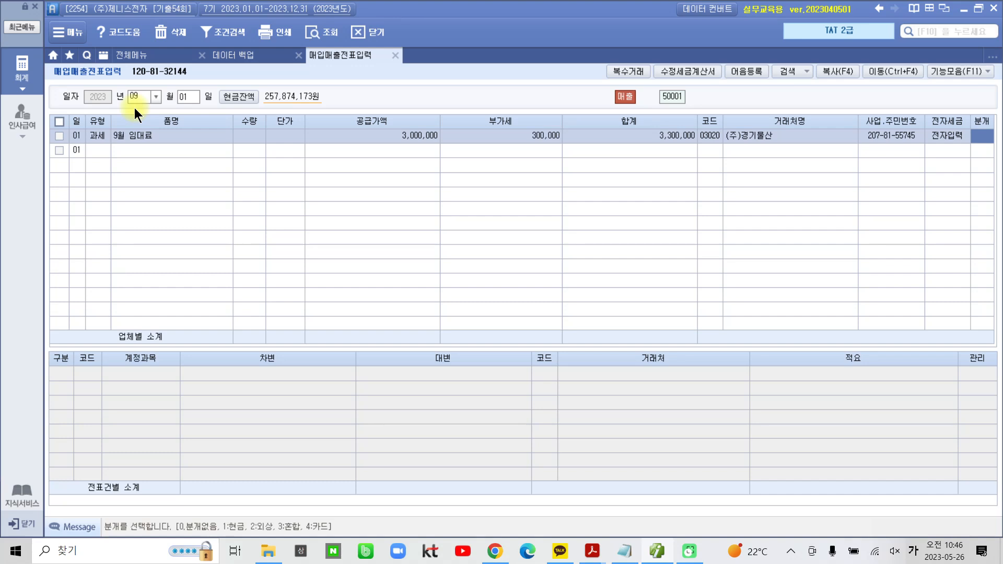
{"action": "type", "text": "3"}
{"action": "key", "text": "Return"}
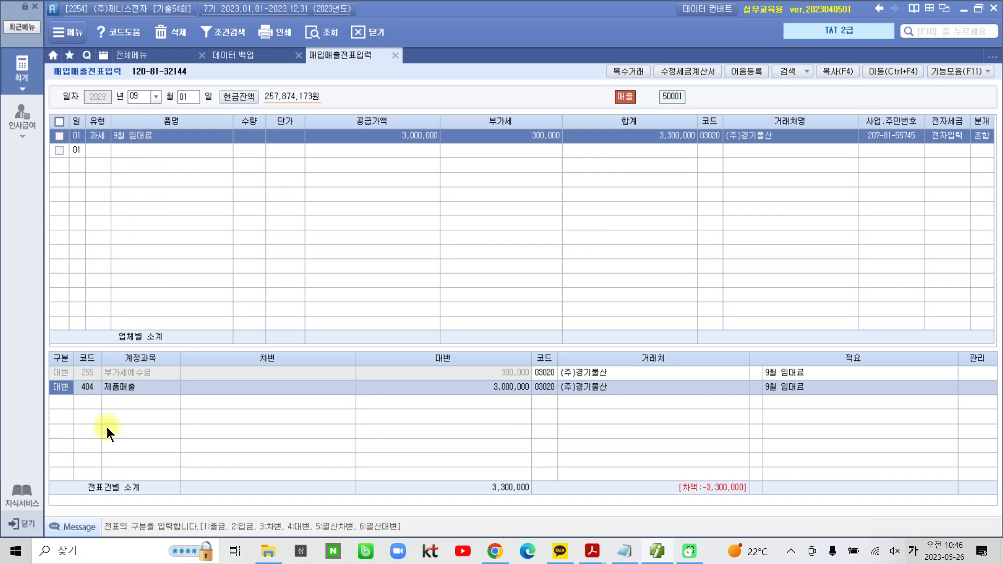
{"action": "left_click", "coordinate": [92, 387]}
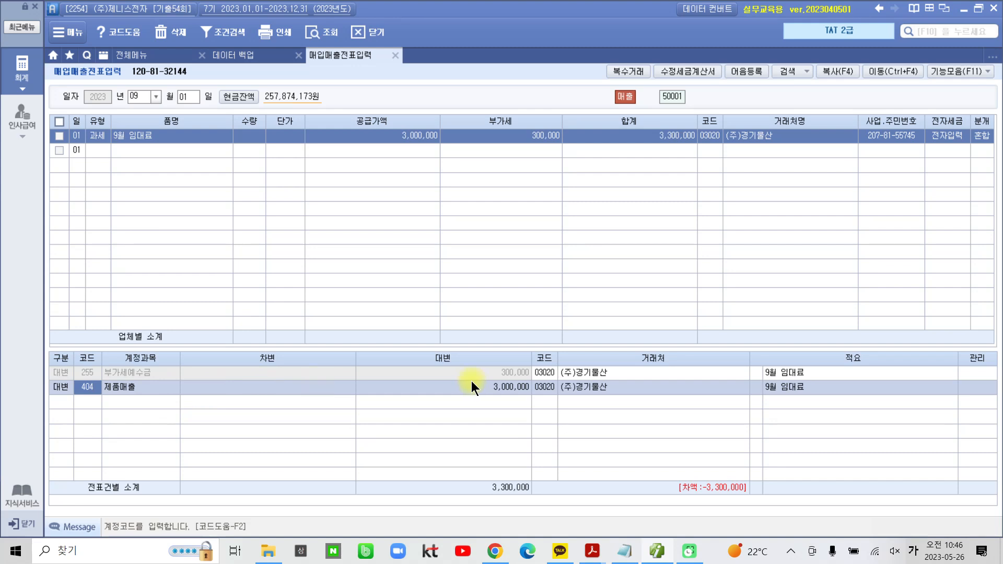
{"action": "left_click", "coordinate": [89, 388]}
{"action": "type", "text": "임대"}
{"action": "key", "text": "Return"}
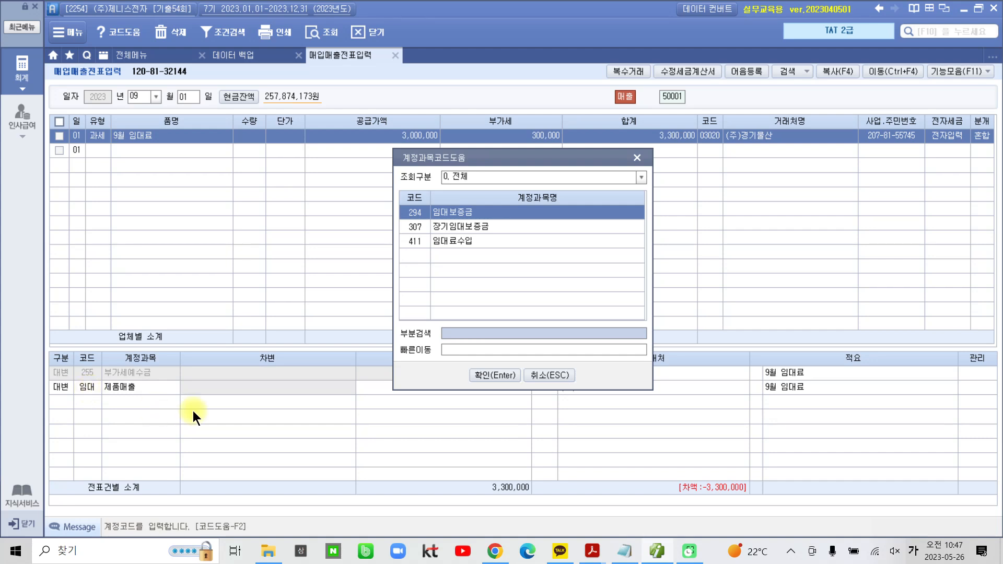
{"action": "left_click", "coordinate": [460, 244]}
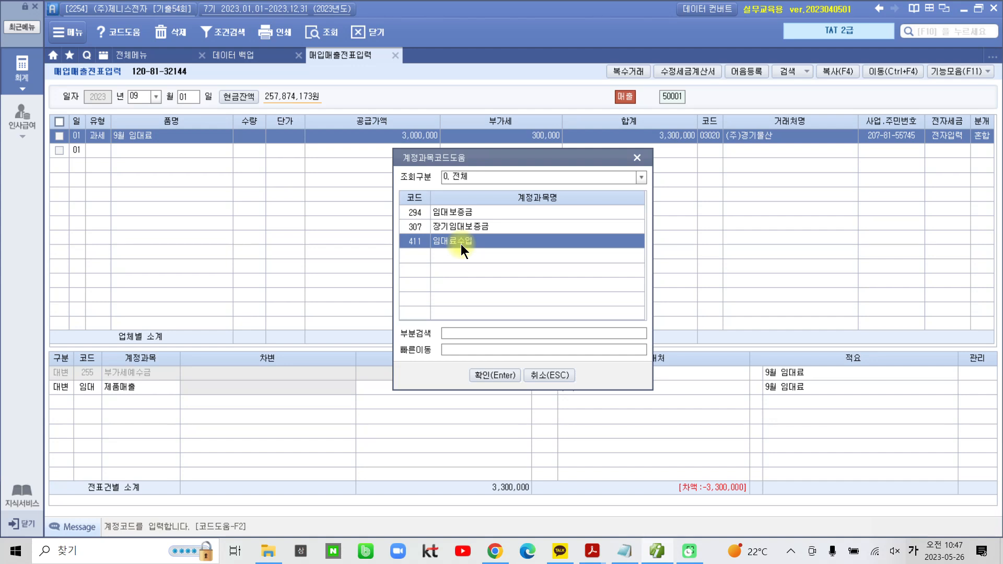
{"action": "left_click", "coordinate": [566, 378]}
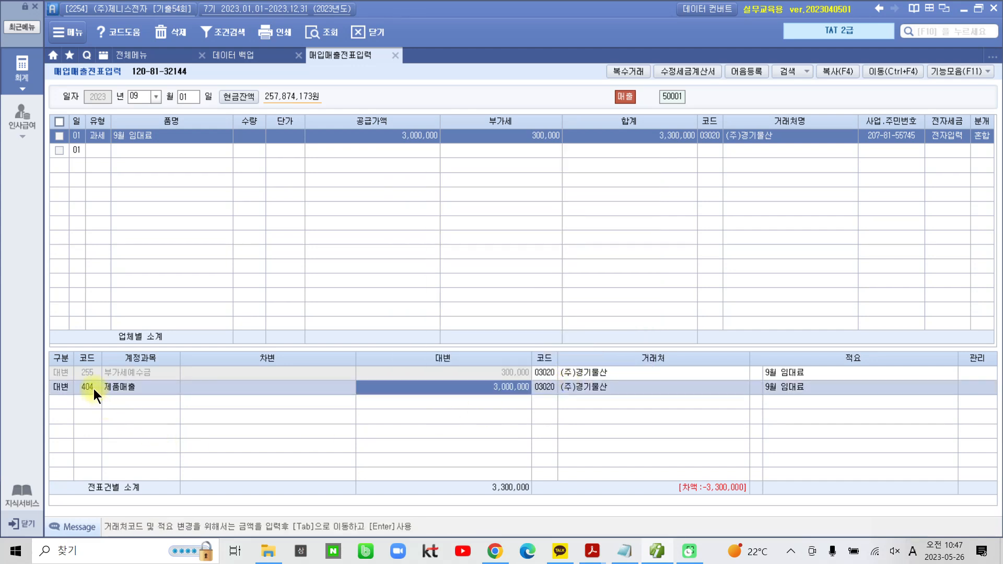
{"action": "key", "text": "space"}
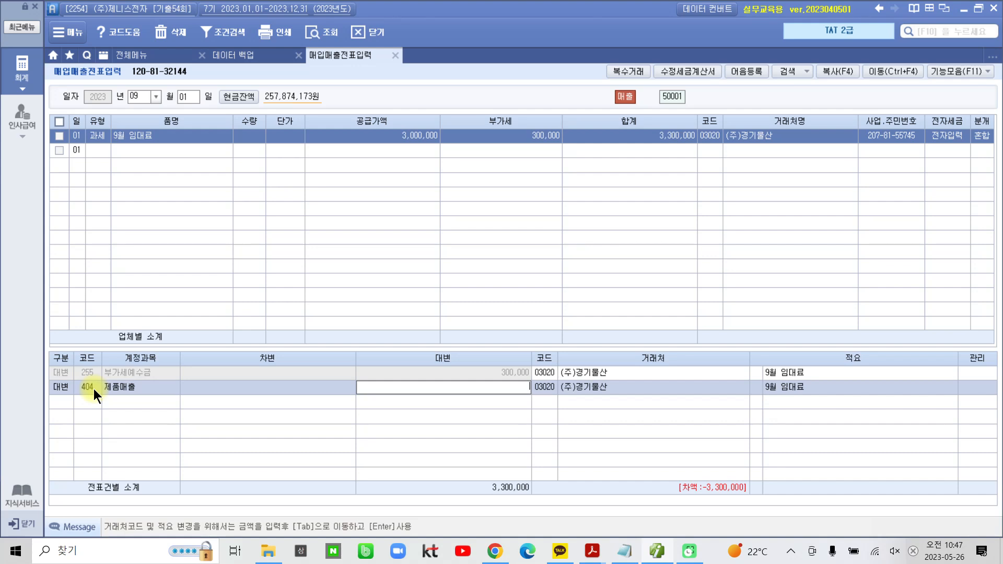
{"action": "key", "text": "Escape"}
Replace the 제품매출 account on the credit line with 411 임대료수입, found by looking up "임대"
{"action": "left_click", "coordinate": [90, 392]}
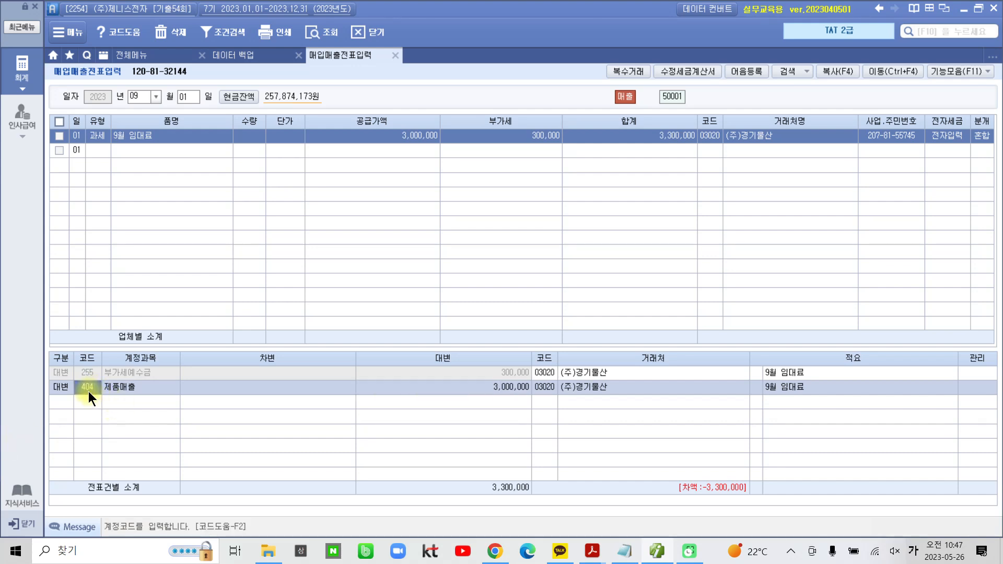
{"action": "type", "text": "임대"}
{"action": "key", "text": "Return"}
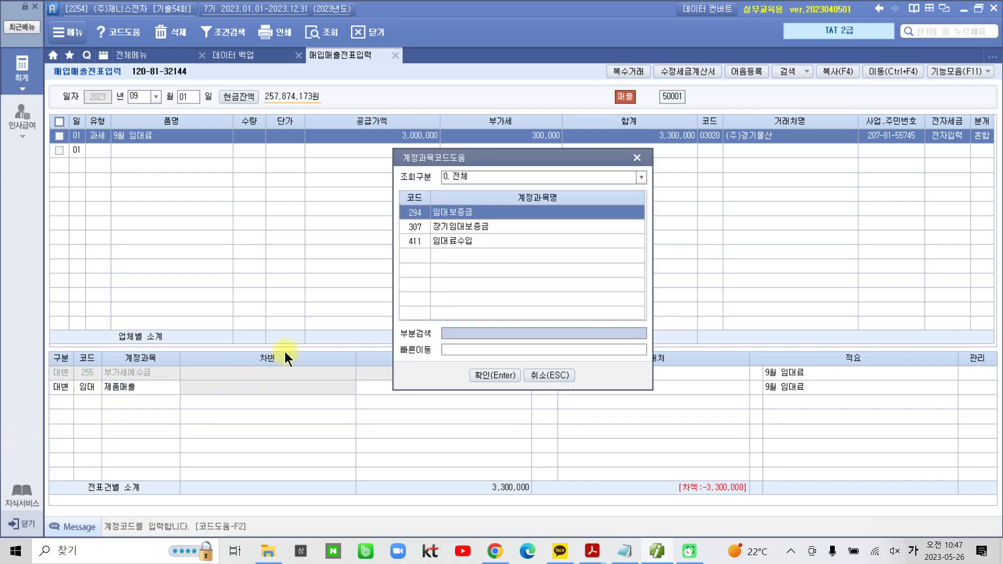
{"action": "left_click", "coordinate": [426, 244]}
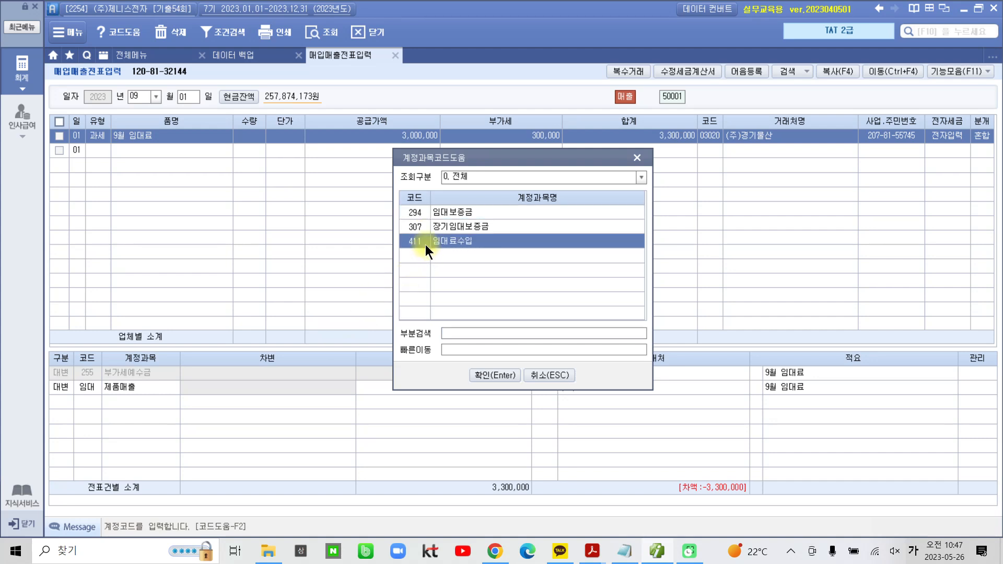
{"action": "left_click", "coordinate": [476, 376]}
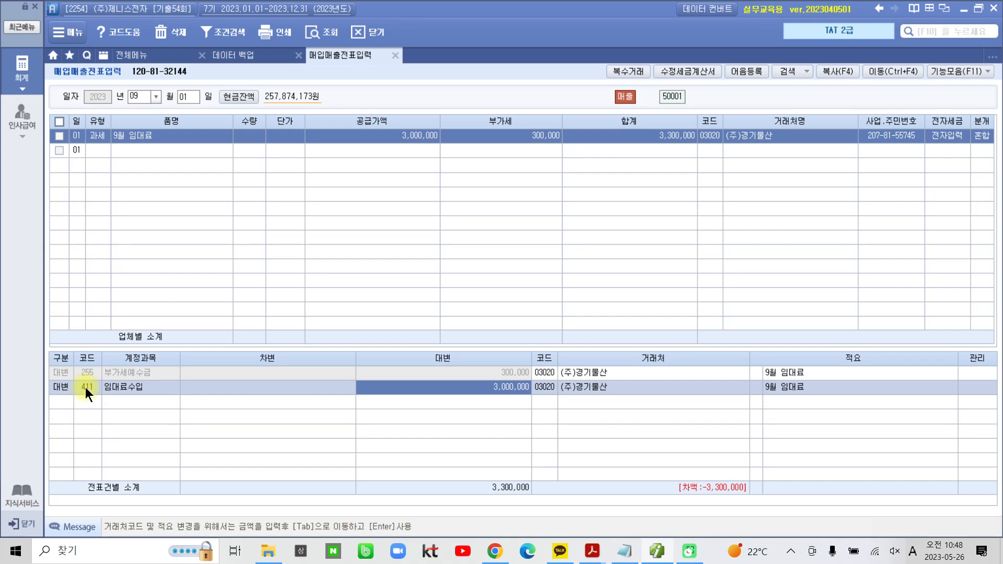
Add a 차변 line for account 103 보통예금 with 3,300,000 and the 거래처 98000 국민은행(보통)
{"action": "left_click", "coordinate": [59, 402]}
{"action": "type", "text": "3"}
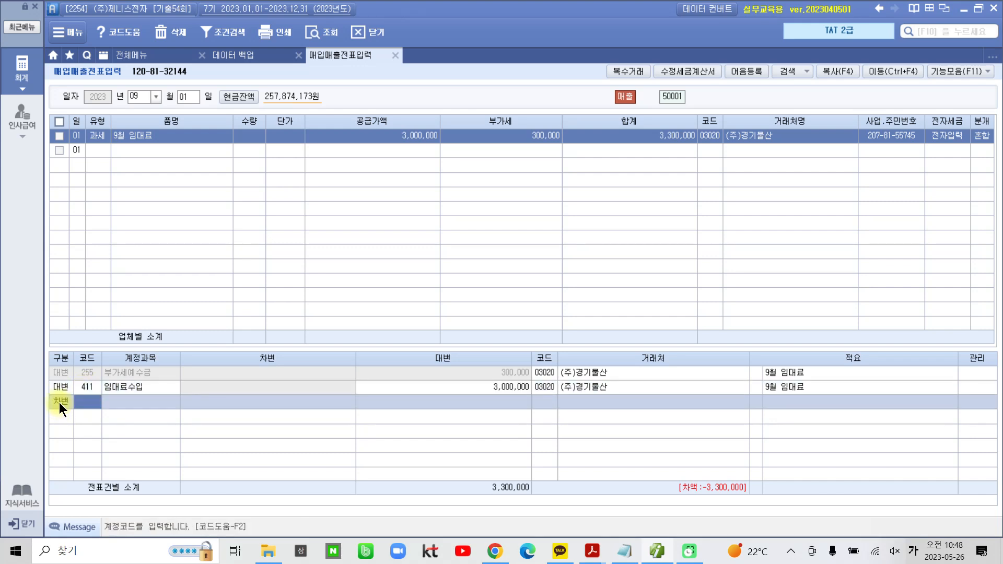
{"action": "type", "text": "103"}
{"action": "key", "text": "Return"}
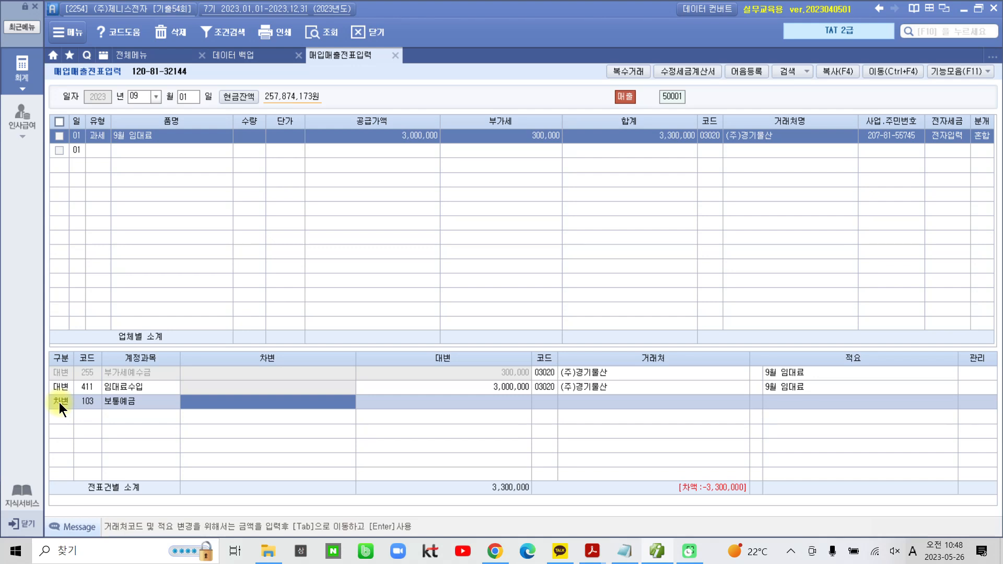
{"action": "type", "text": "3300000"}
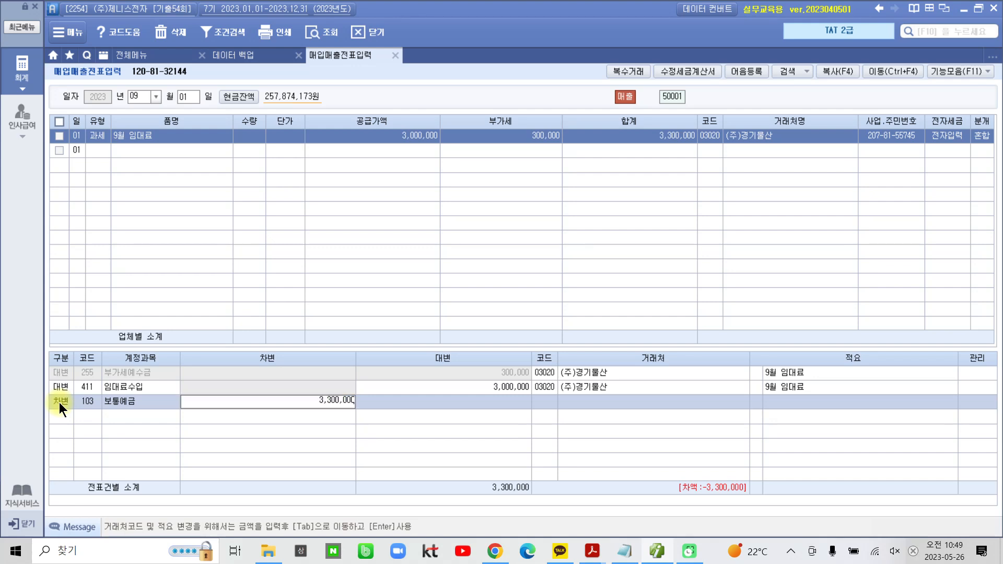
{"action": "key", "text": "Return"}
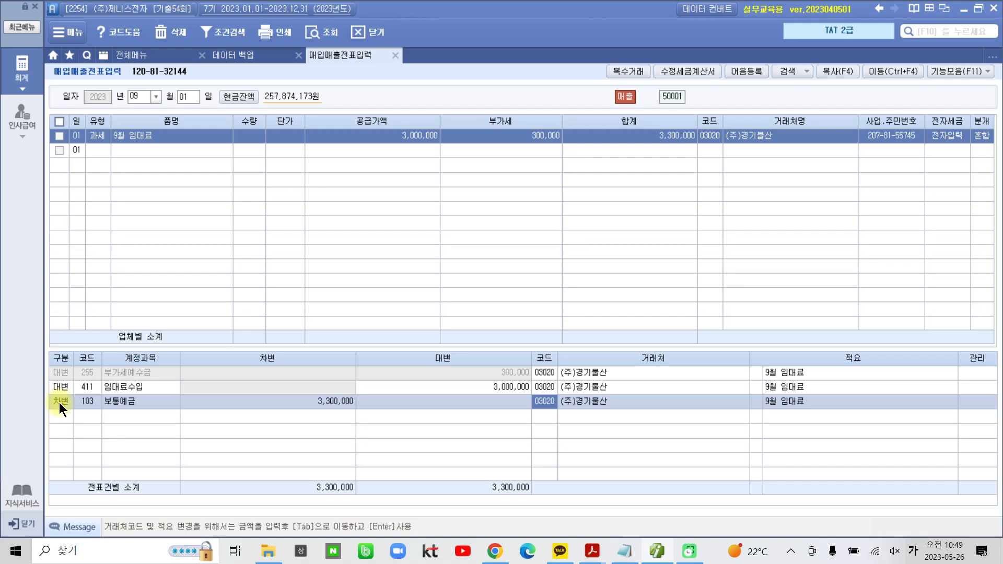
{"action": "type", "text": "98000"}
{"action": "key", "text": "Return"}
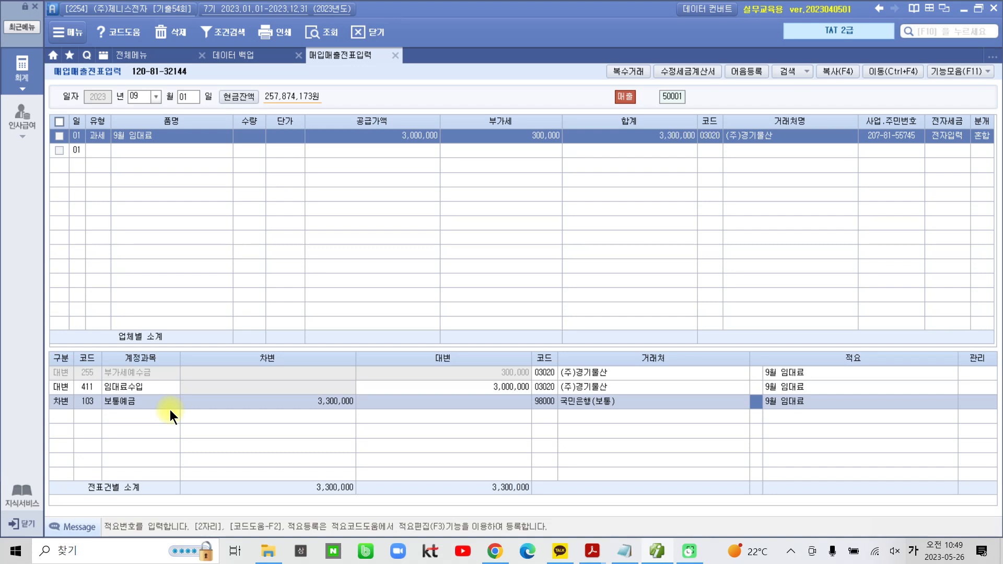
Switch to the "03부 2 tat2급 기출" PDF in Acrobat Reader and highlight "부동산임대공급가액명세서" in item 2 of 수행과제
{"action": "left_click", "coordinate": [592, 551]}
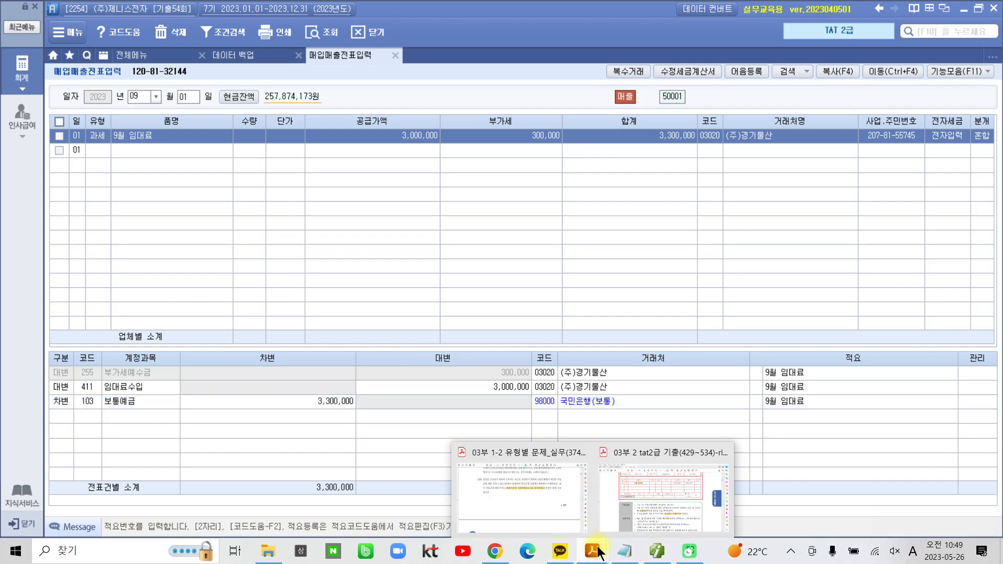
{"action": "left_click", "coordinate": [637, 530]}
{"action": "scroll", "coordinate": [353, 408], "scroll_direction": "down", "scroll_amount": 3}
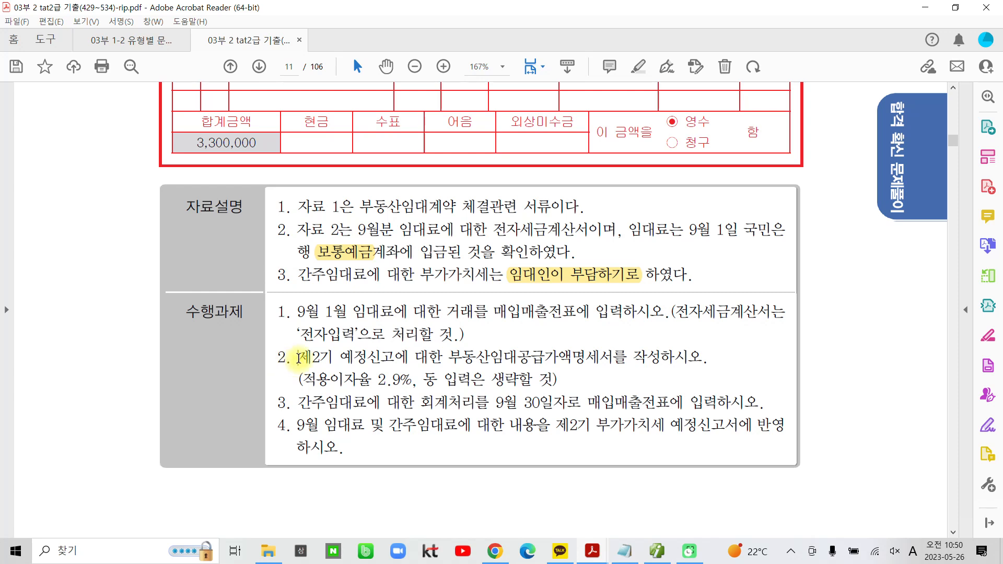
{"action": "scroll", "coordinate": [318, 384], "scroll_direction": "down", "scroll_amount": 3}
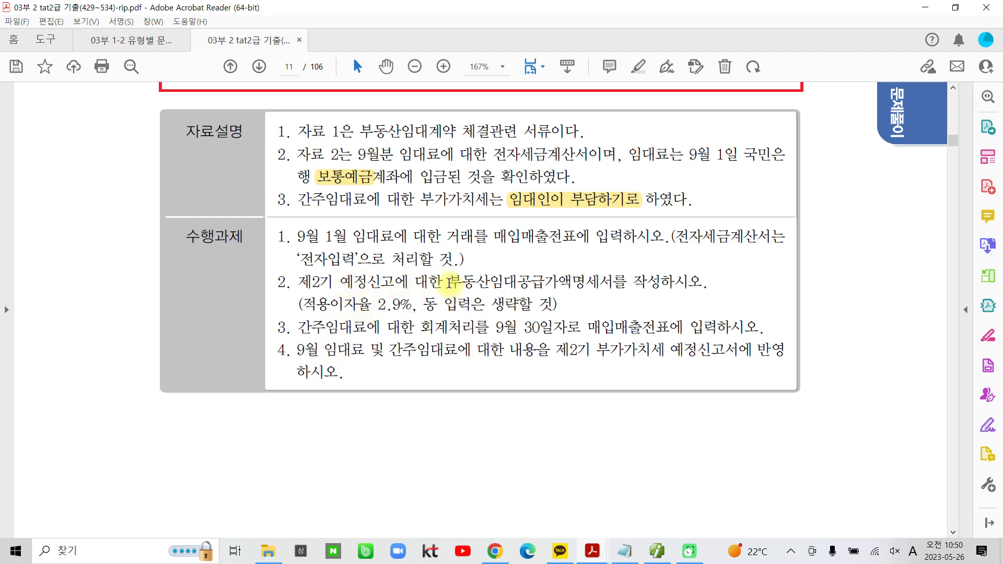
{"action": "left_click_drag", "start_coordinate": [448, 282], "coordinate": [614, 283]}
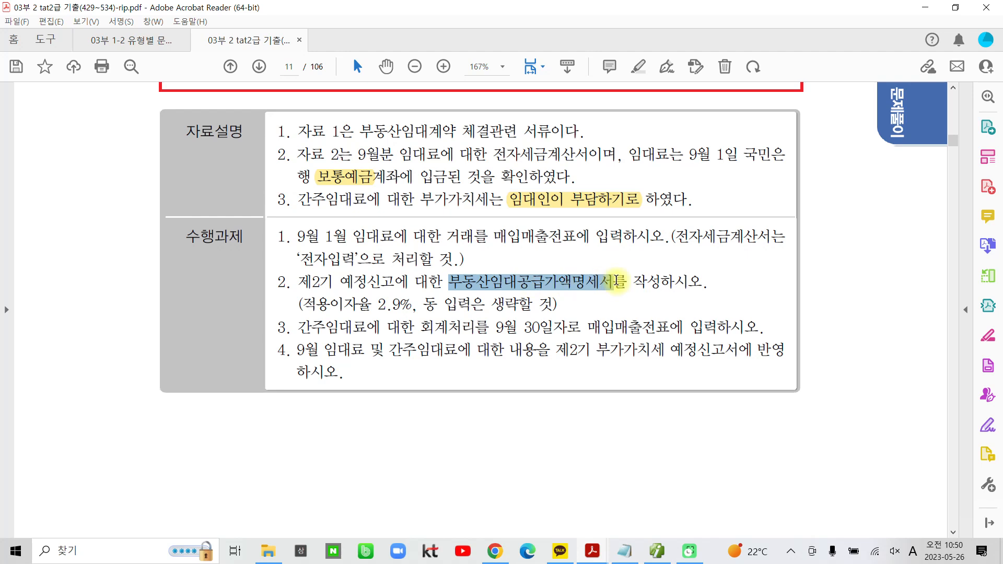
{"action": "left_click", "coordinate": [631, 233]}
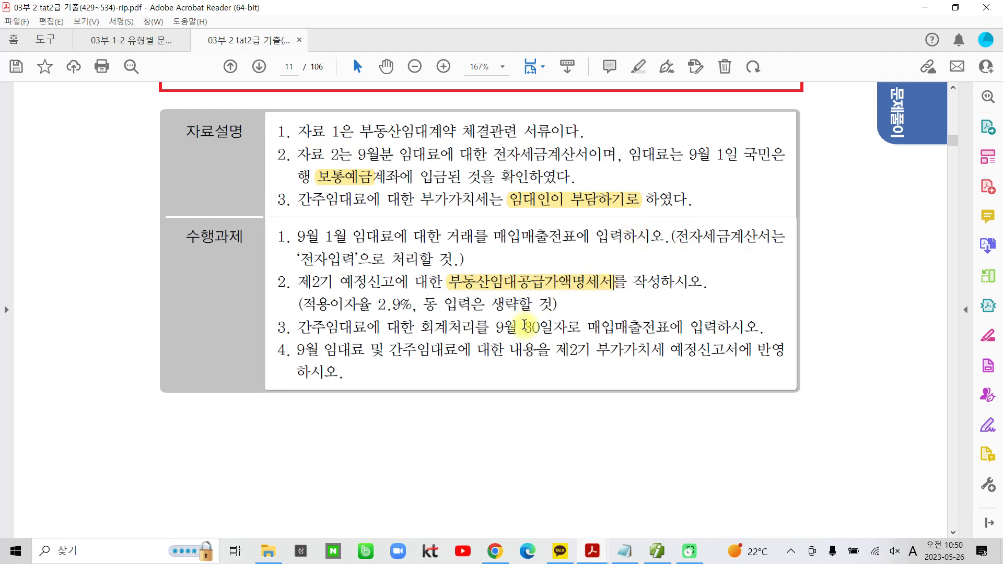
Highlight the rate "2.9" and the phrase "동 입력은 생략할" in item 2 of 수행과제
{"action": "left_click_drag", "start_coordinate": [376, 304], "coordinate": [403, 304]}
{"action": "left_click", "coordinate": [421, 256]}
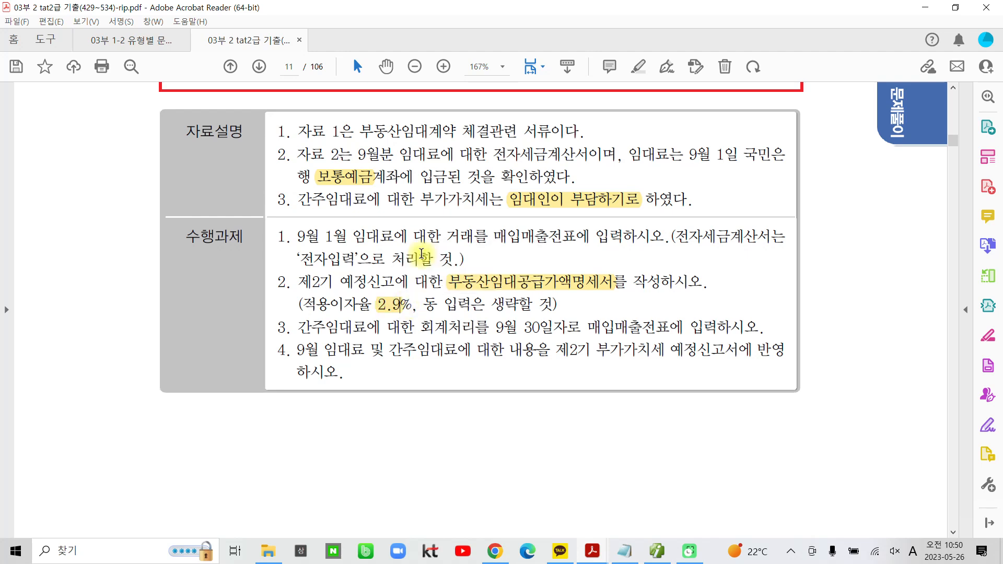
{"action": "left_click_drag", "start_coordinate": [423, 304], "coordinate": [532, 304]}
{"action": "left_click", "coordinate": [551, 255]}
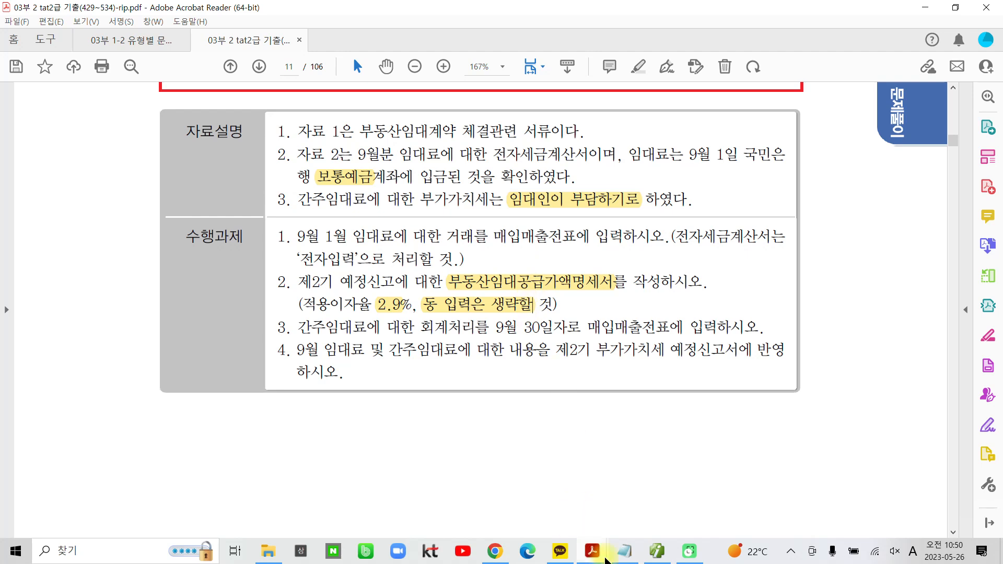
Switch back to the accounting program and open 부동산임대공급가액명세서 from the 부가가치세 I group
{"action": "left_click", "coordinate": [656, 551]}
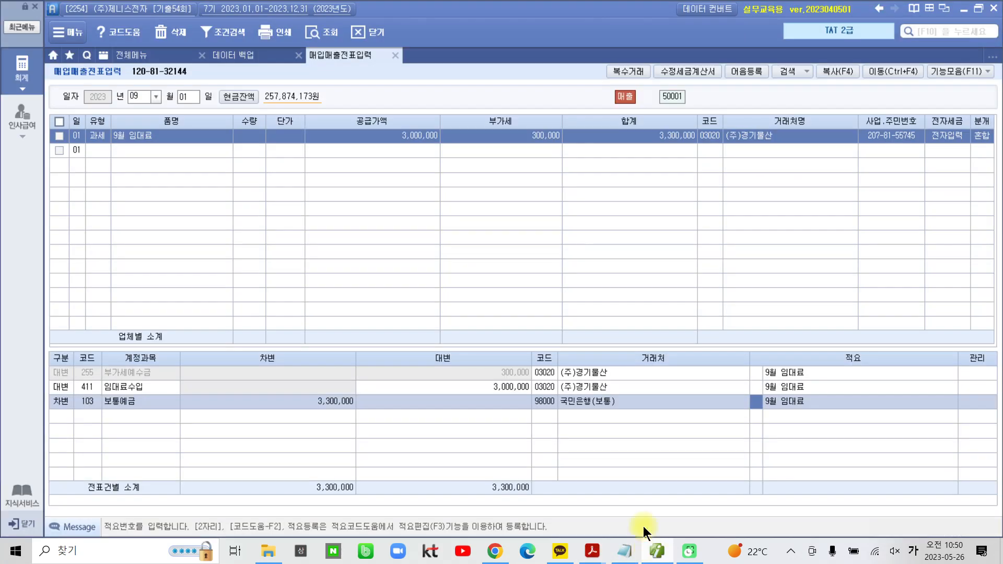
{"action": "left_click", "coordinate": [148, 57]}
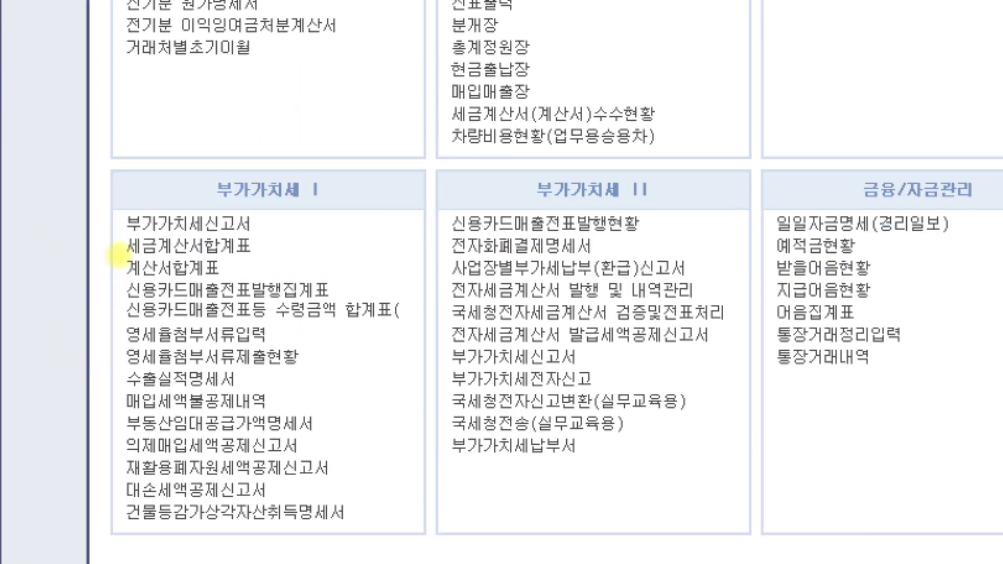
{"action": "mouse_move", "coordinate": [128, 278]}
{"action": "left_mouse_down"}
{"action": "mouse_move", "coordinate": [291, 520]}
{"action": "mouse_move", "coordinate": [418, 543]}
{"action": "left_mouse_up"}
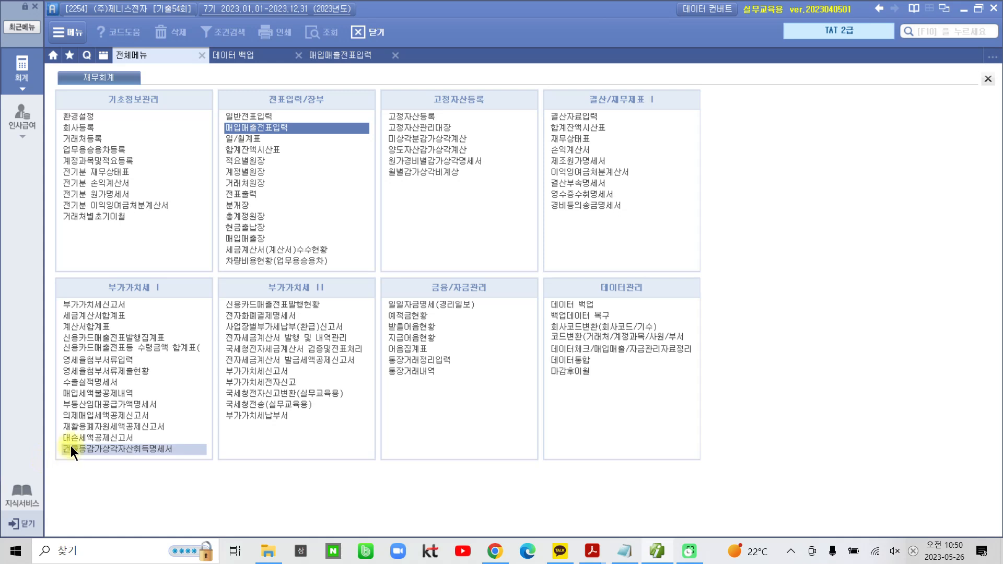
{"action": "left_click", "coordinate": [123, 404]}
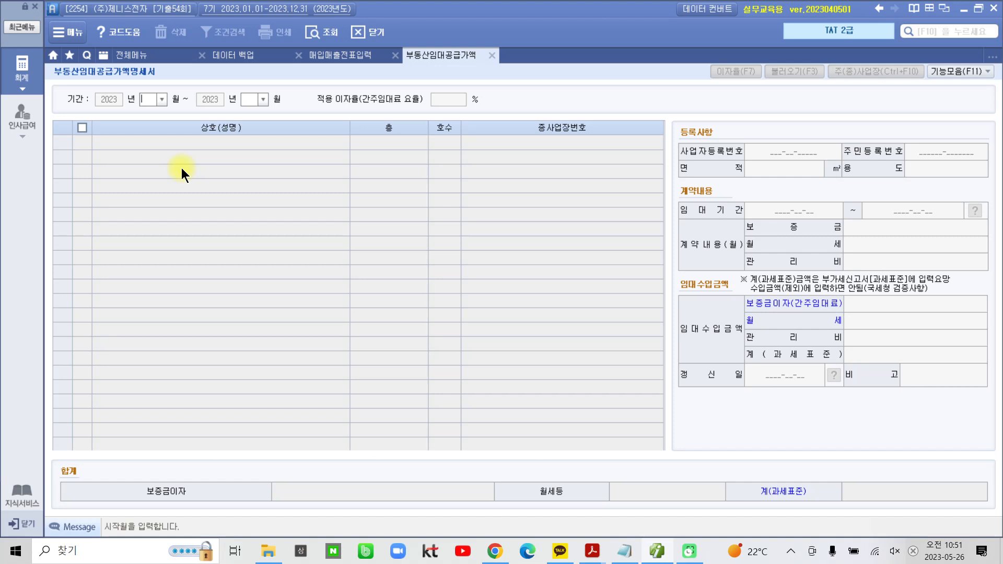
Set the statement's 기간 to 2023년 07월 through 2023년 09월
{"action": "type", "text": "7"}
{"action": "key", "text": "Return"}
{"action": "type", "text": "9"}
{"action": "key", "text": "Return"}
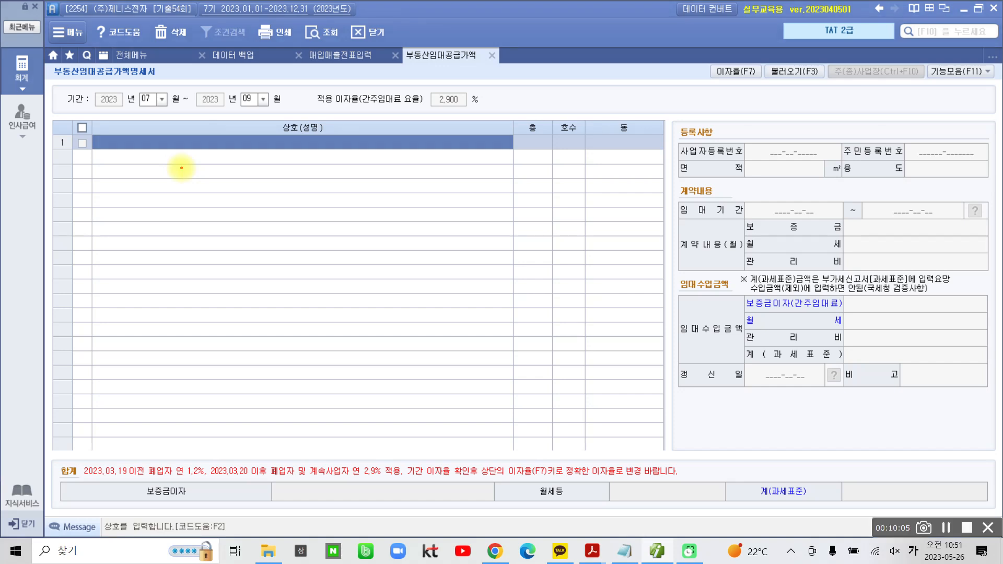
Check the 적용 이자율(간주임대료 요율) in the 이자율 변경 dialog and leave it without applying a change
{"action": "mouse_move", "coordinate": [457, 137]}
{"action": "left_mouse_down"}
{"action": "mouse_move", "coordinate": [400, 121]}
{"action": "mouse_move", "coordinate": [486, 84]}
{"action": "mouse_move", "coordinate": [437, 148]}
{"action": "left_mouse_up"}
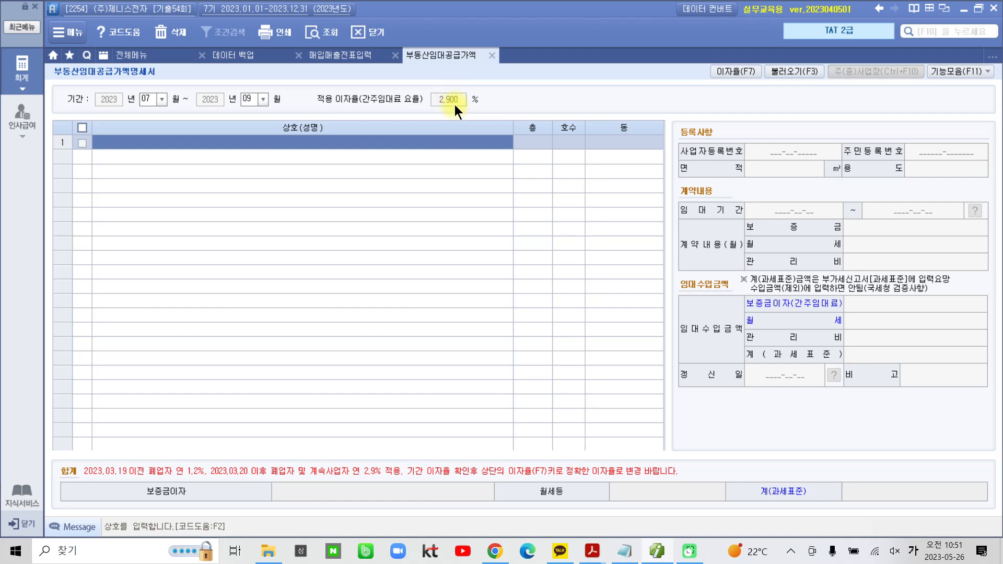
{"action": "left_click", "coordinate": [731, 70]}
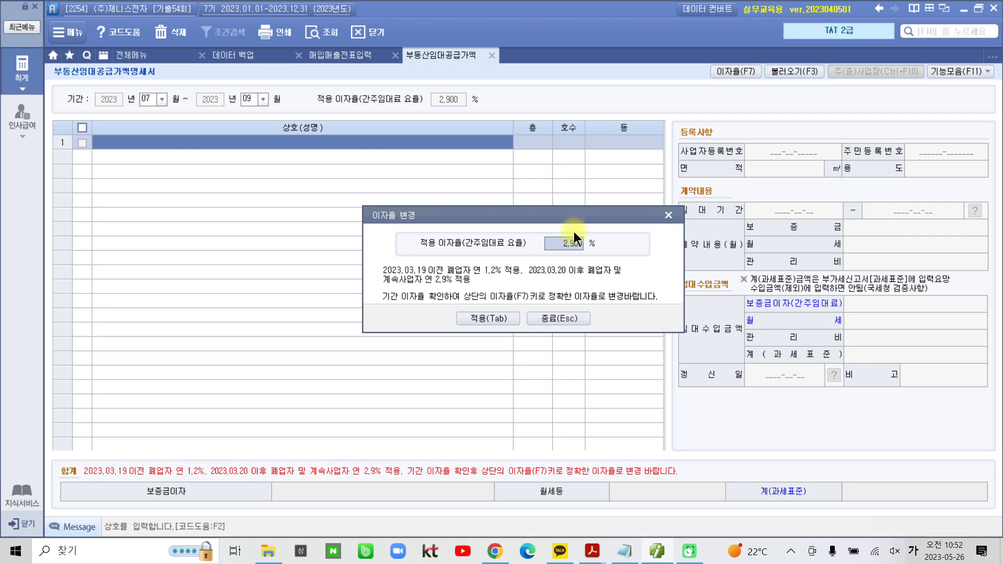
{"action": "left_click", "coordinate": [567, 319]}
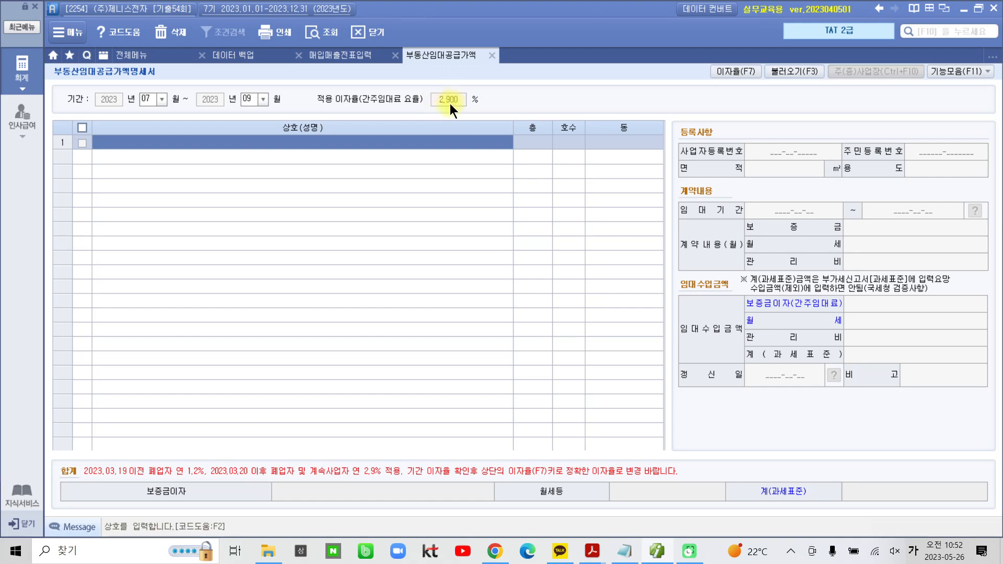
{"action": "left_click", "coordinate": [735, 72]}
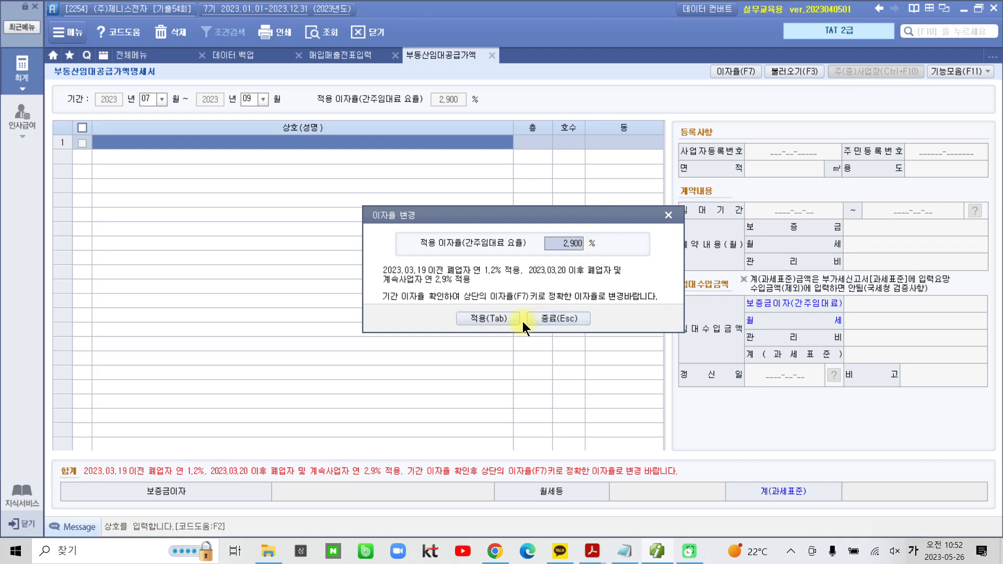
{"action": "left_click", "coordinate": [545, 318]}
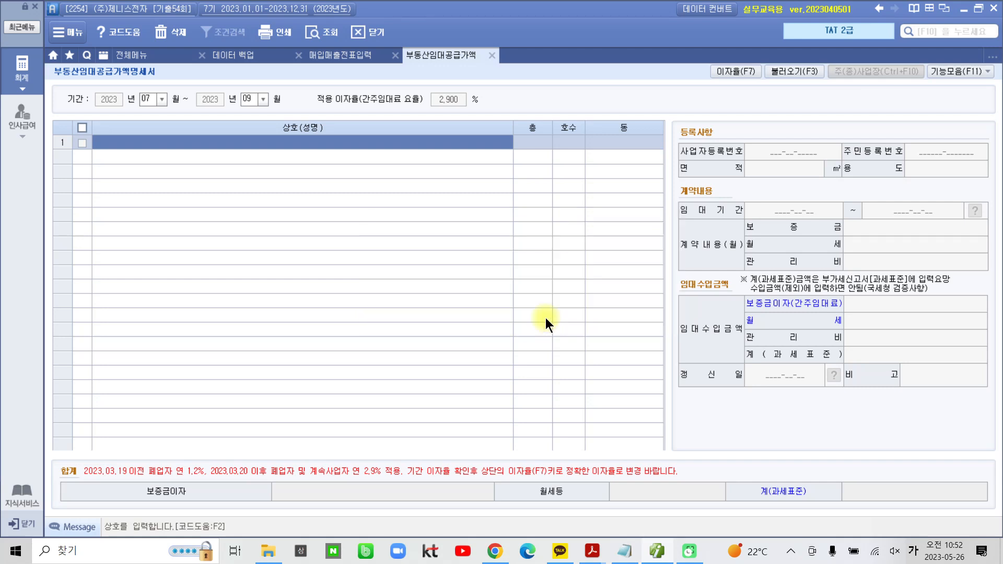
Add the tenant (주)경기물산 in the first row with 층 3 and 호수 301, leaving 동 blank
{"action": "left_click", "coordinate": [385, 146]}
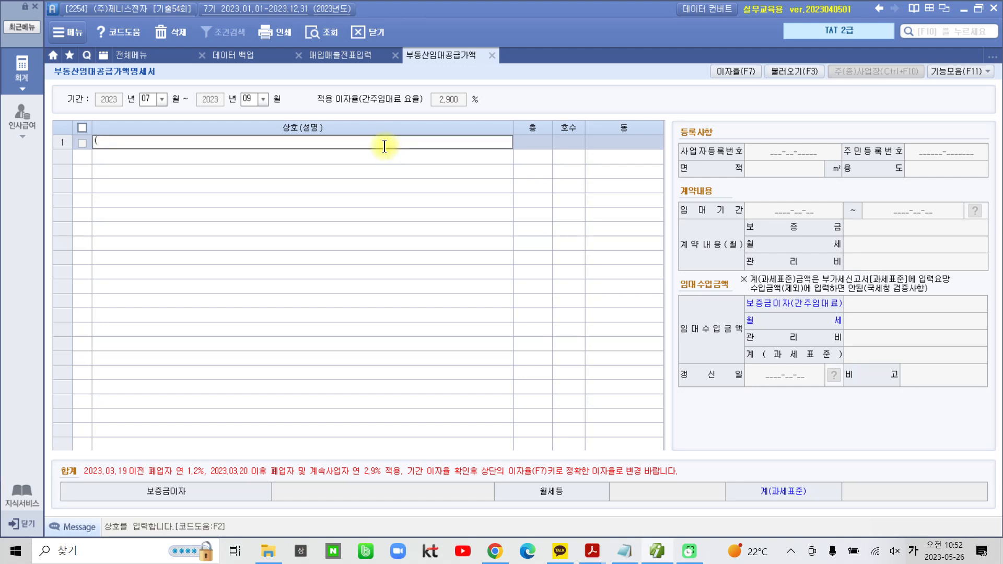
{"action": "type", "text": "(주)경ㄱ기물산"}
{"action": "key", "text": "Return"}
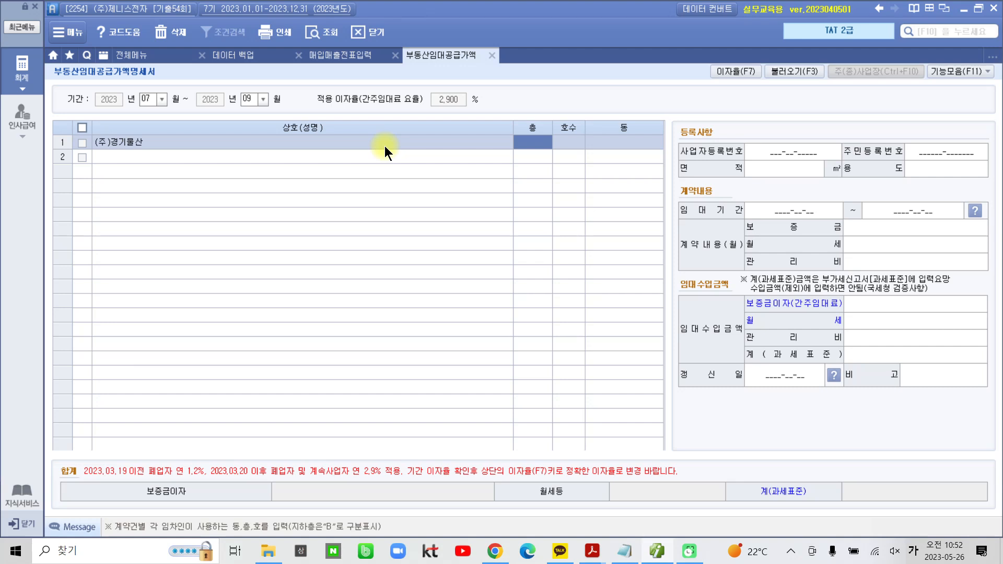
{"action": "type", "text": "3"}
{"action": "key", "text": "Return"}
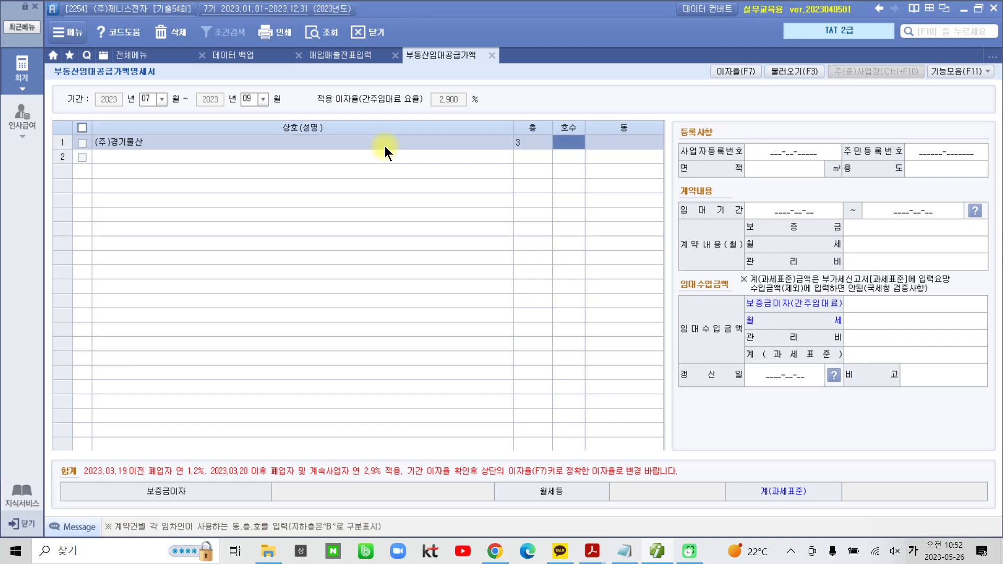
{"action": "type", "text": "301"}
{"action": "key", "text": "Return"}
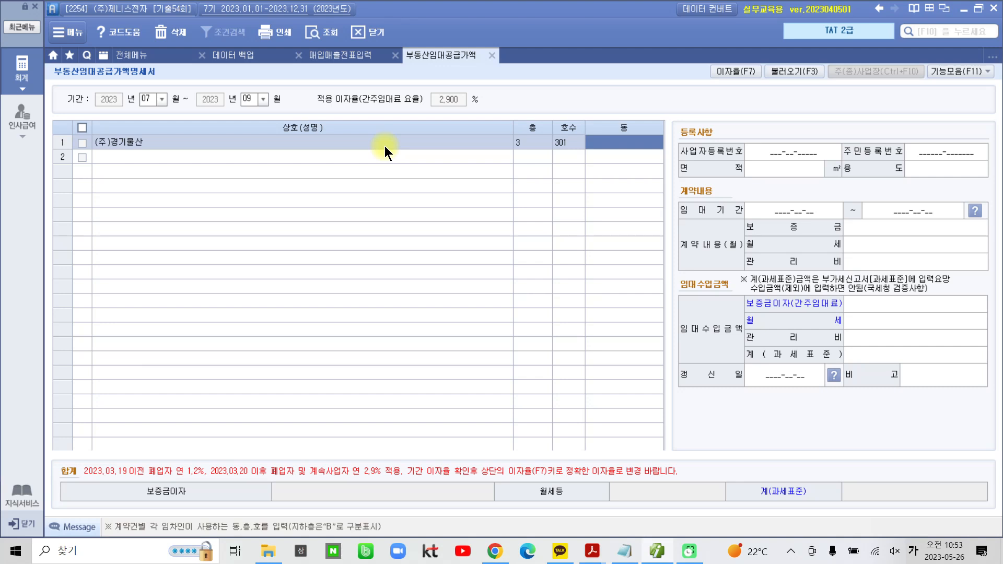
{"action": "key", "text": "Return"}
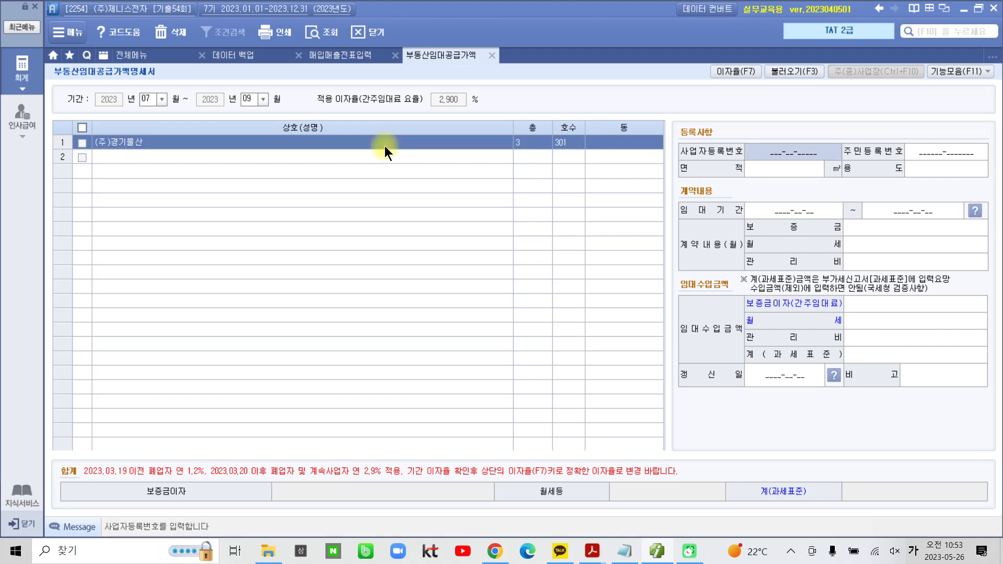
Enter the tenant's 사업자등록번호 in 등록사항 and leave 주민등록번호 blank
{"action": "type", "text": "207-"}
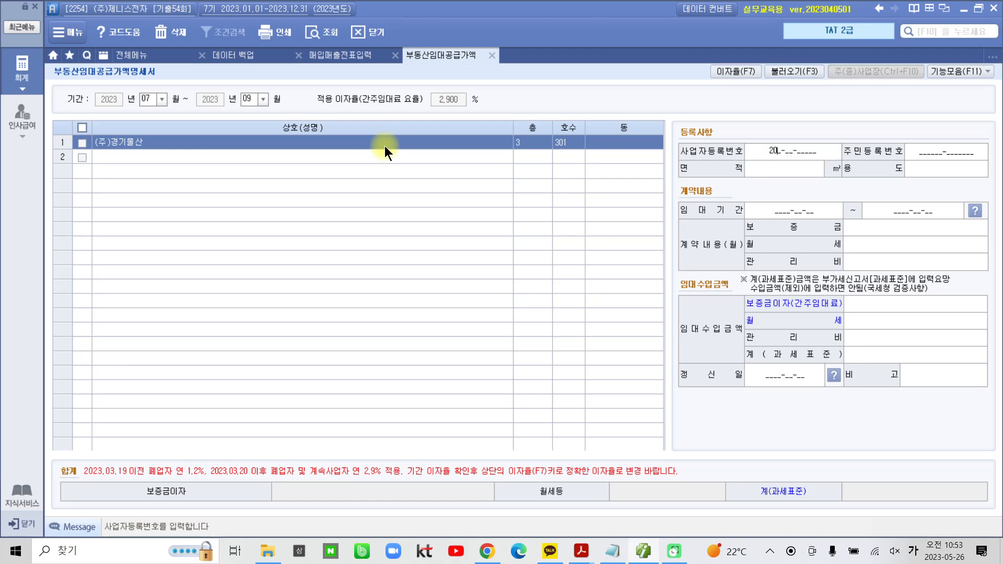
{"action": "type", "text": "8"}
{"action": "type", "text": "5-5745"}
{"action": "key", "text": "BackSpace"}
{"action": "key", "text": "BackSpace"}
{"action": "key", "text": "BackSpace"}
{"action": "key", "text": "BackSpace"}
{"action": "key", "text": "BackSpace"}
{"action": "type", "text": "1-55745"}
{"action": "key", "text": "Return"}
{"action": "key", "text": "Return"}
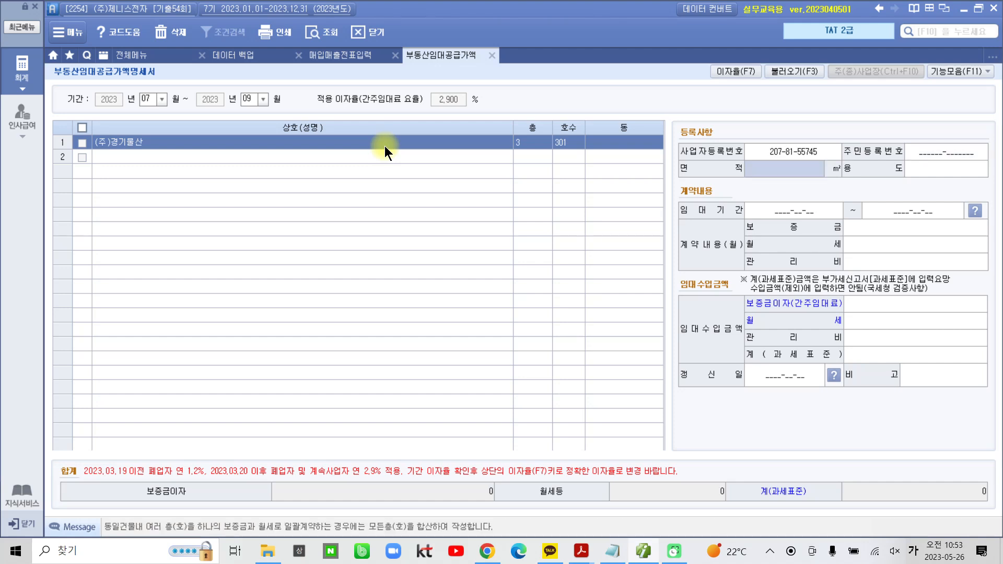
Set the rented unit's 면적 to 130 ㎡ and its 용도 to 사무실
{"action": "type", "text": "130"}
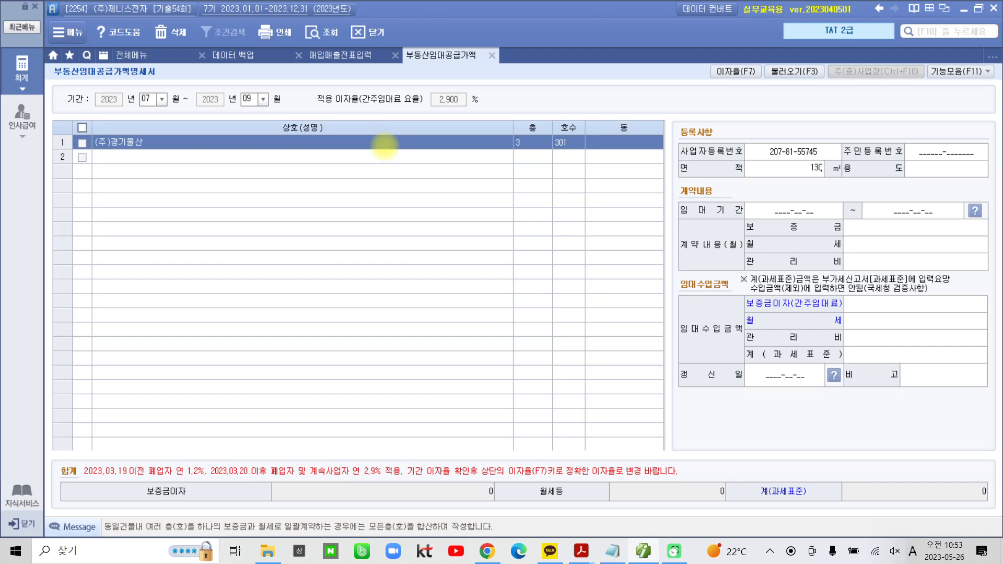
{"action": "key", "text": "Return"}
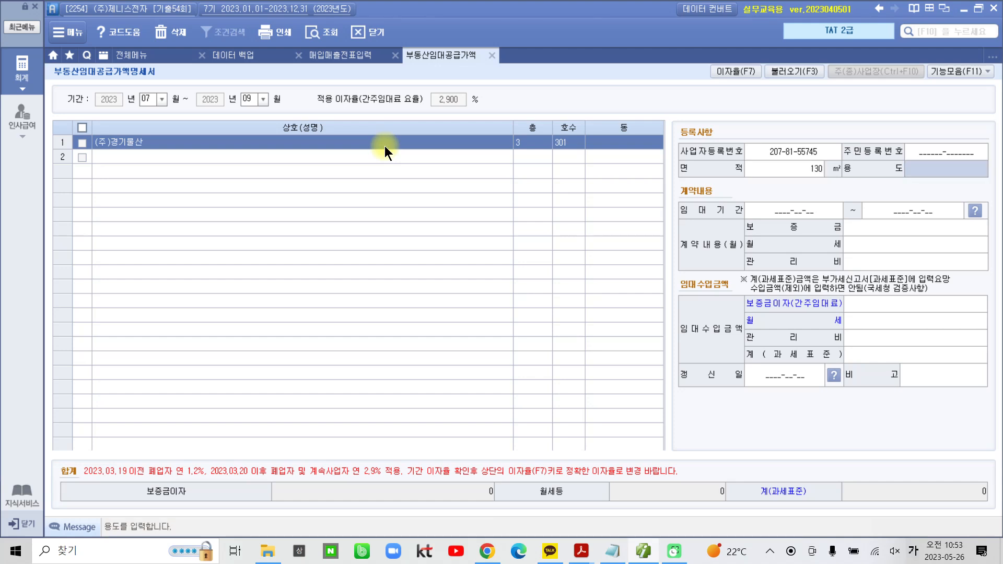
{"action": "type", "text": "사무실"}
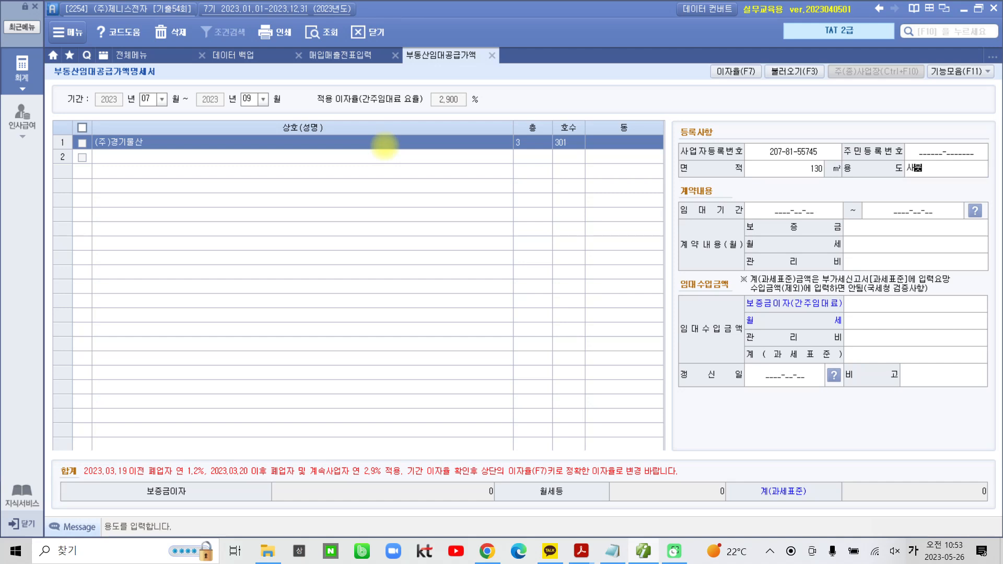
{"action": "key", "text": "Return"}
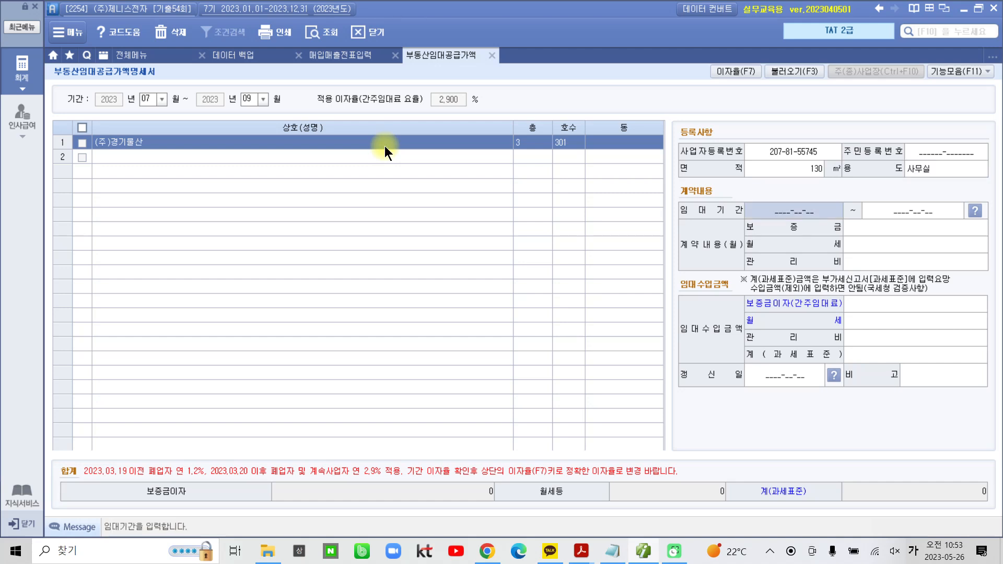
Set the 임대기간 of the contract from 2023-09-01 to 2025-08-31
{"action": "type", "text": "2023-0"}
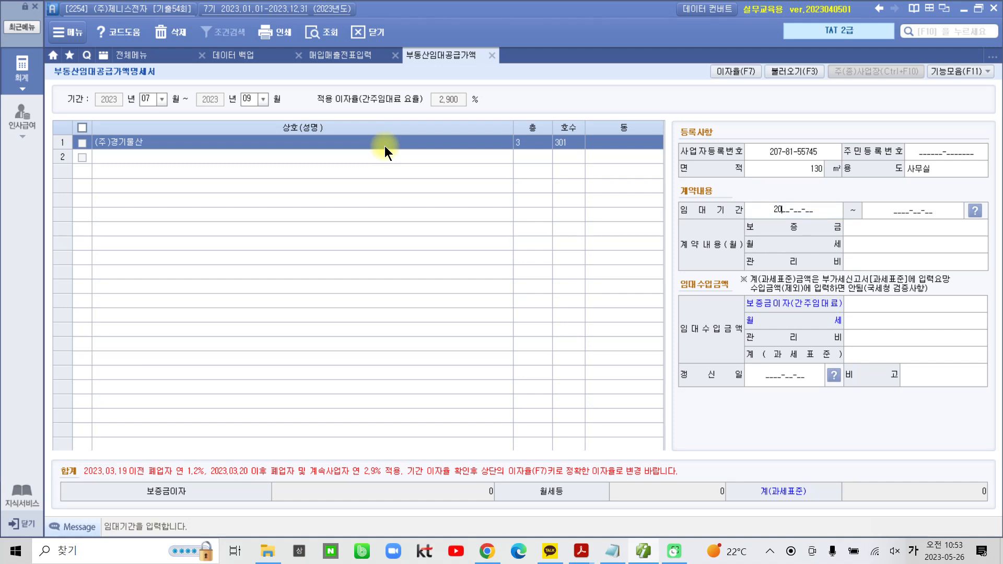
{"action": "type", "text": "9-01"}
{"action": "key", "text": "Return"}
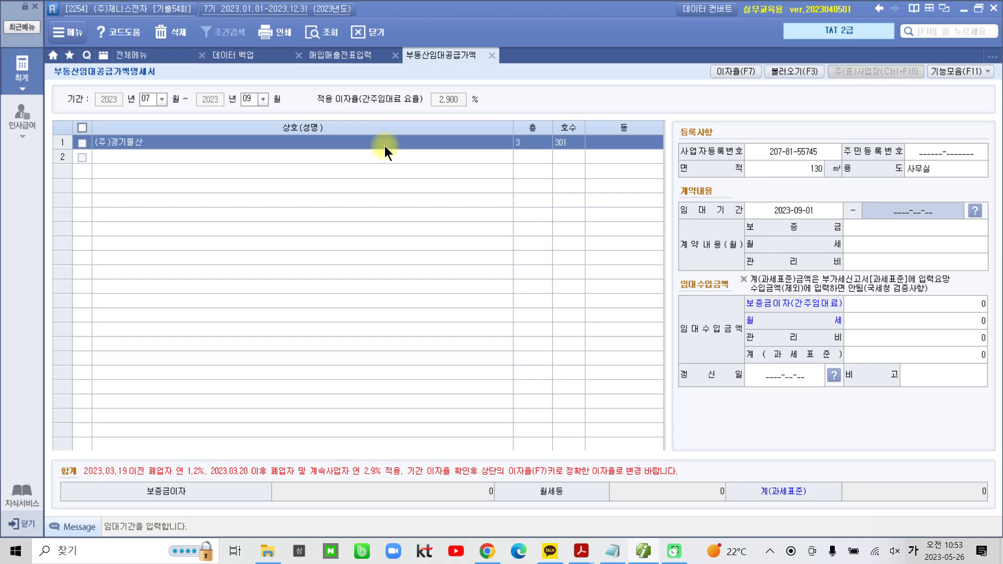
{"action": "type", "text": "2025-"}
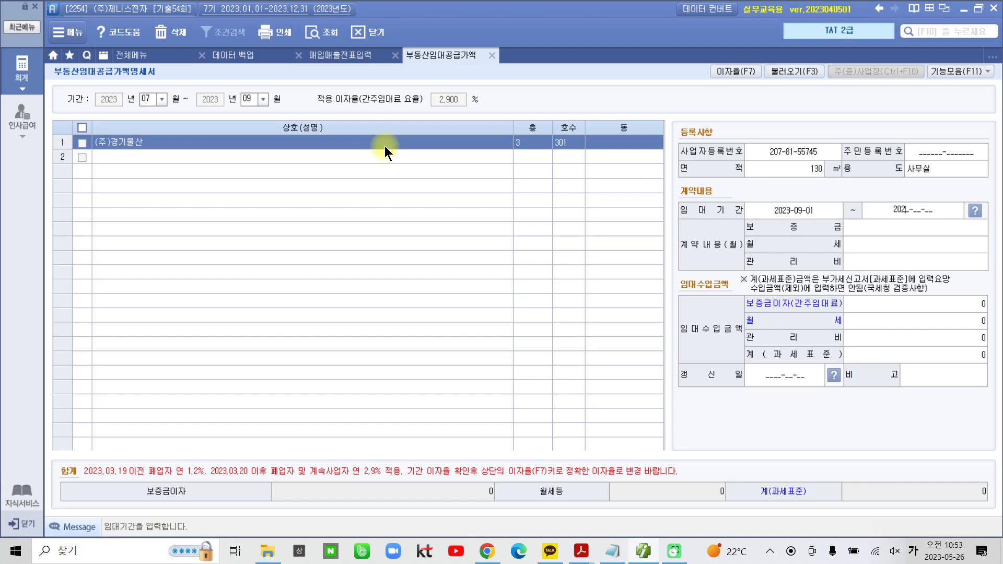
{"action": "type", "text": "08-"}
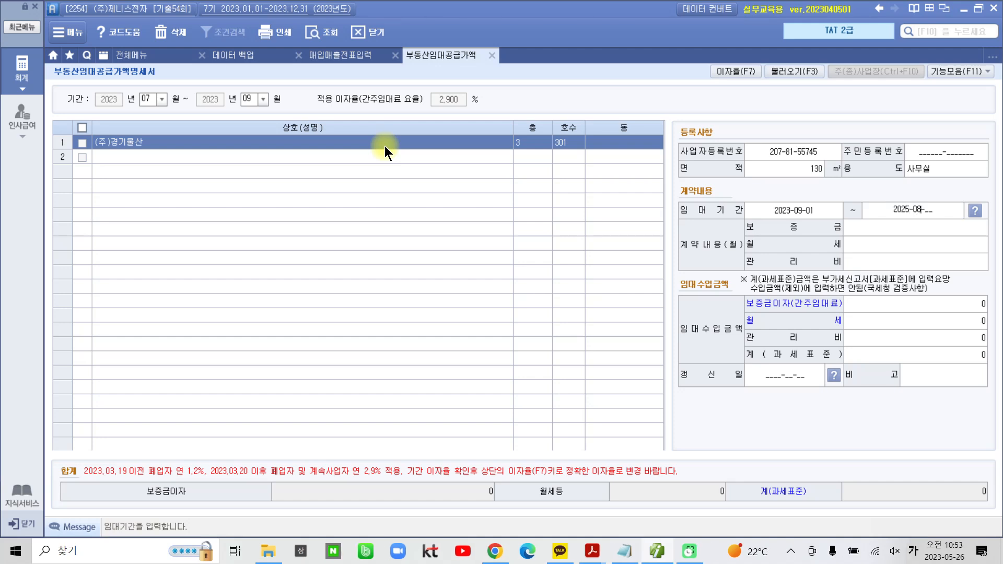
{"action": "type", "text": "31"}
{"action": "key", "text": "Return"}
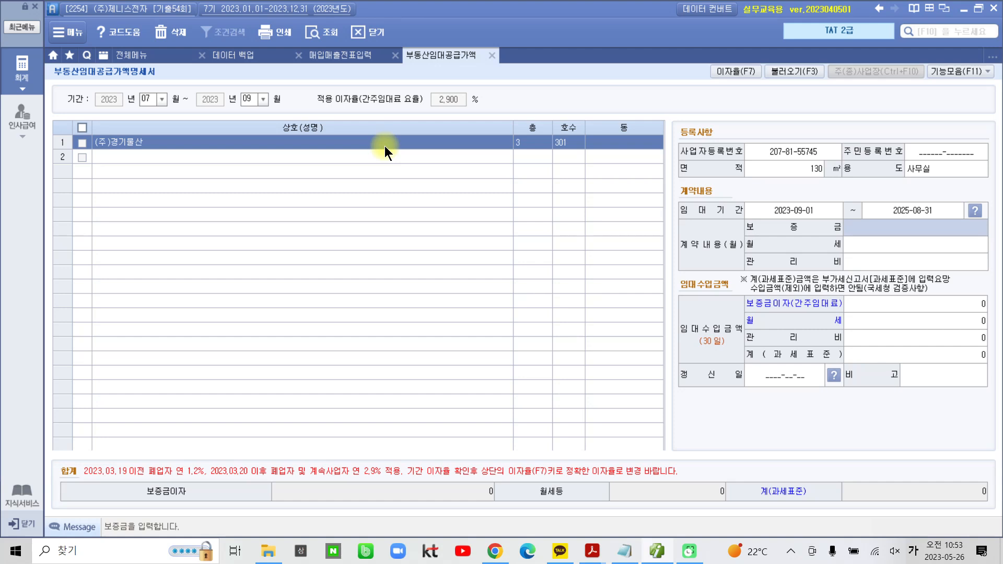
Enter the contract's 보증금 of 200,000,000 and monthly 월세 of 3,000,000
{"action": "type", "text": "200,000,"}
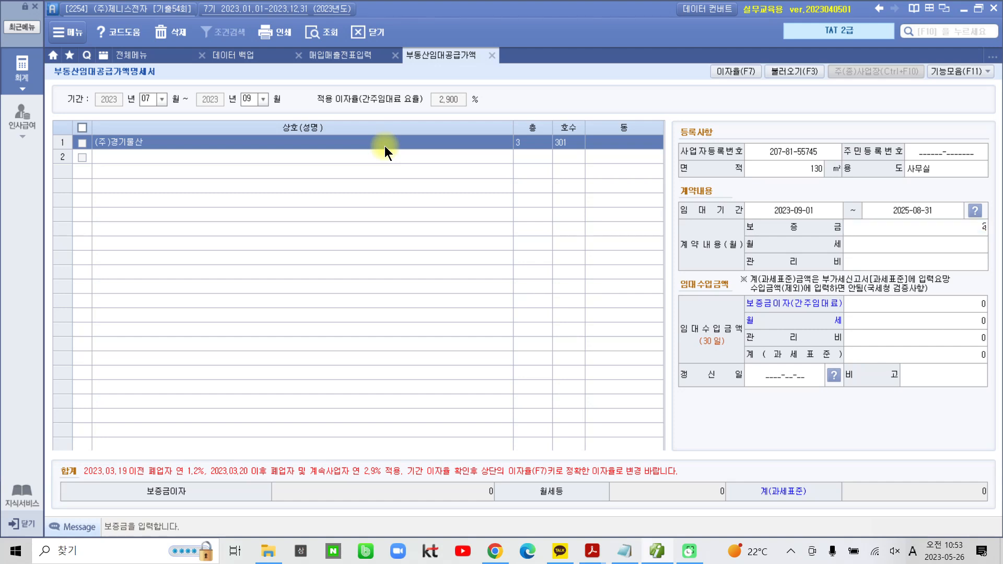
{"action": "type", "text": "000"}
{"action": "key", "text": "Return"}
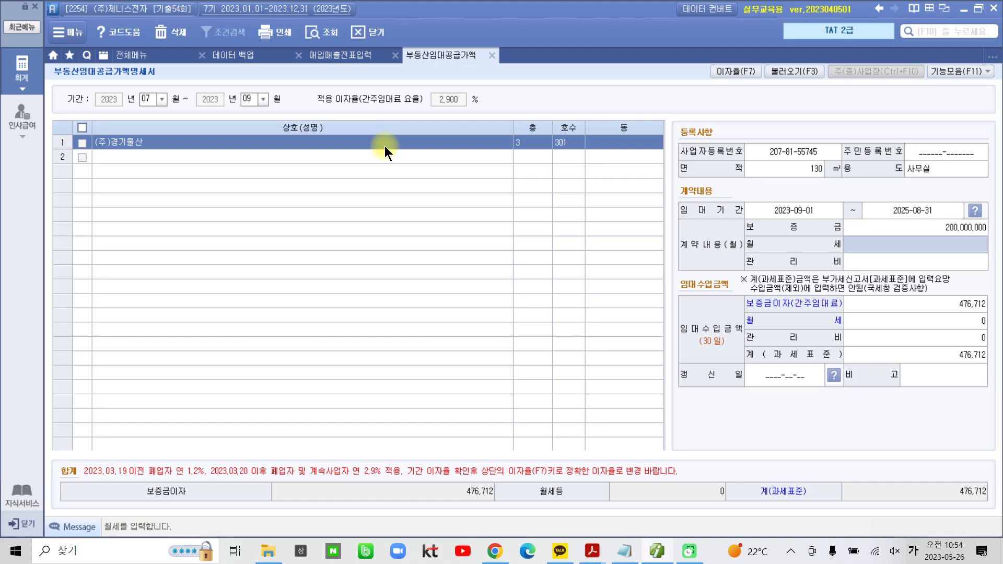
{"action": "key", "text": "Hangul"}
{"action": "type", "text": "3,000,000"}
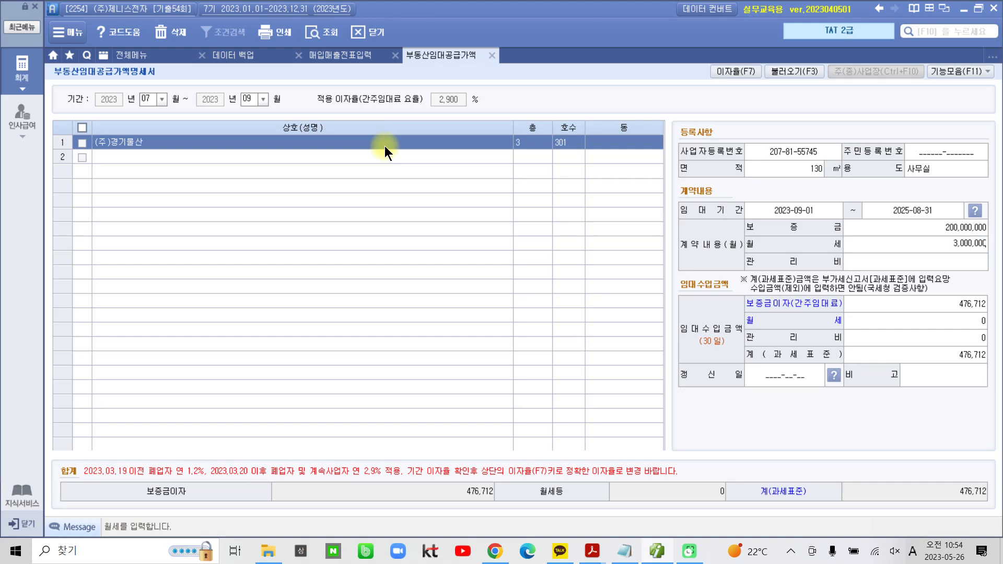
{"action": "key", "text": "Return"}
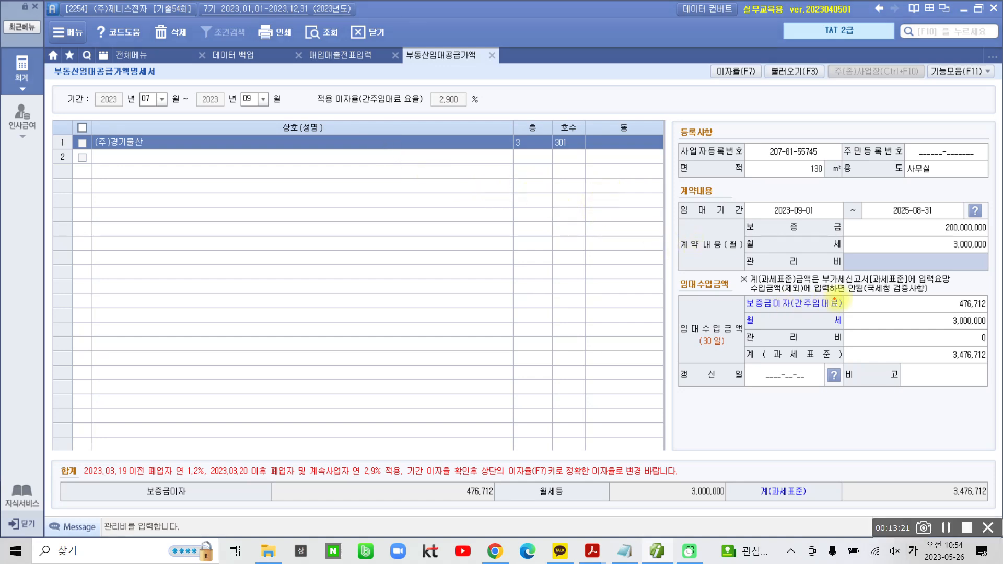
Mark the 보증금이자(간주임대료) row under 임대수입금액 with a red box
{"action": "left_click_drag", "start_coordinate": [738, 293], "coordinate": [994, 312]}
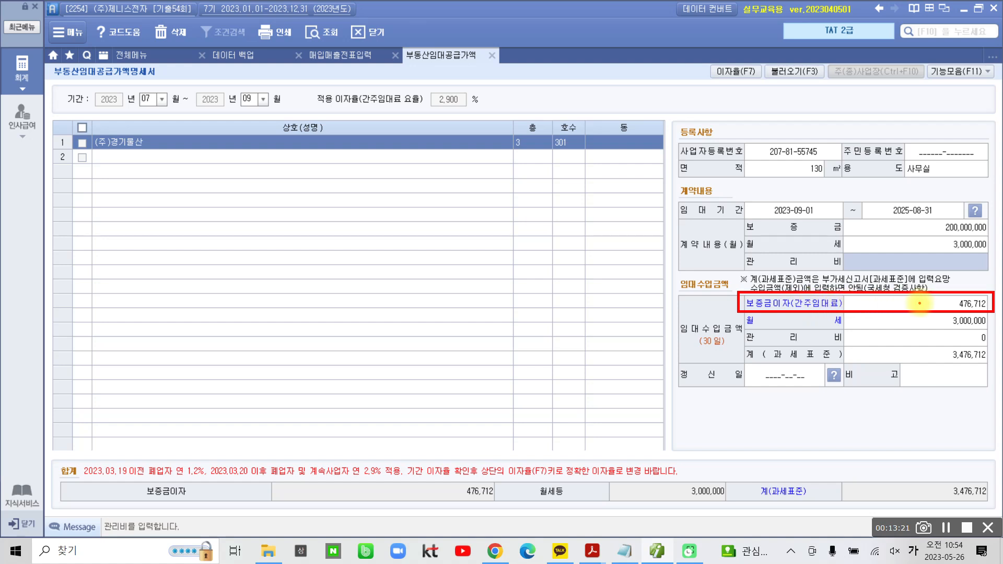
{"action": "mouse_move", "coordinate": [920, 300]}
{"action": "left_mouse_down"}
{"action": "mouse_move", "coordinate": [924, 308]}
{"action": "mouse_move", "coordinate": [934, 293]}
{"action": "left_mouse_up"}
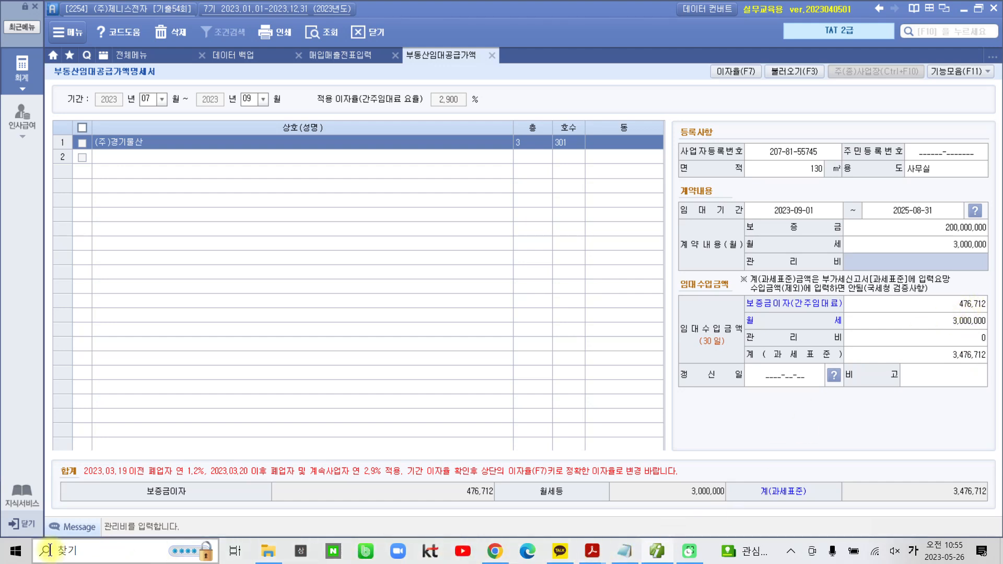
Open the Windows calculator and multiply the 간주임대료 amount 476,712 by 1.1
{"action": "left_click", "coordinate": [16, 557]}
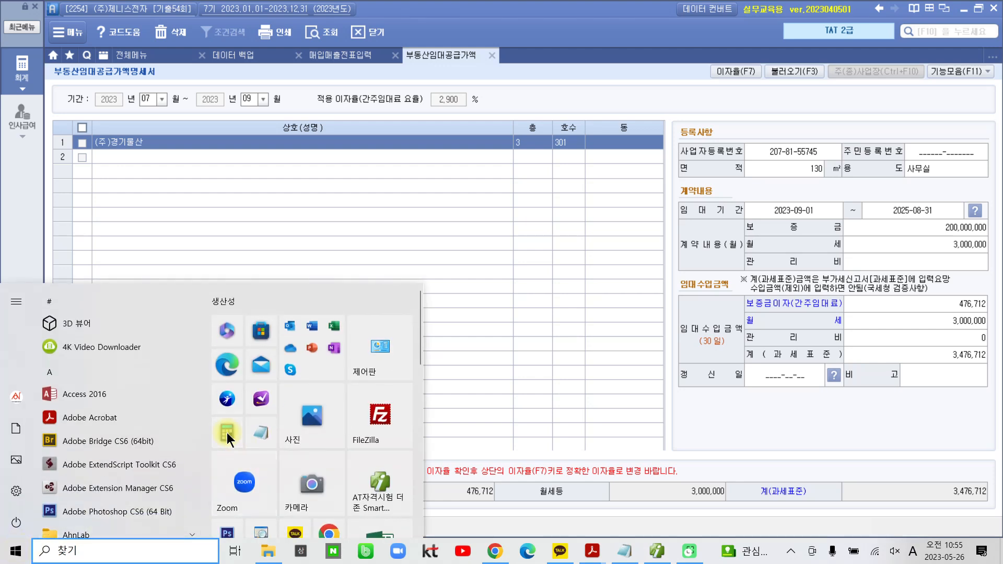
{"action": "left_click", "coordinate": [226, 432]}
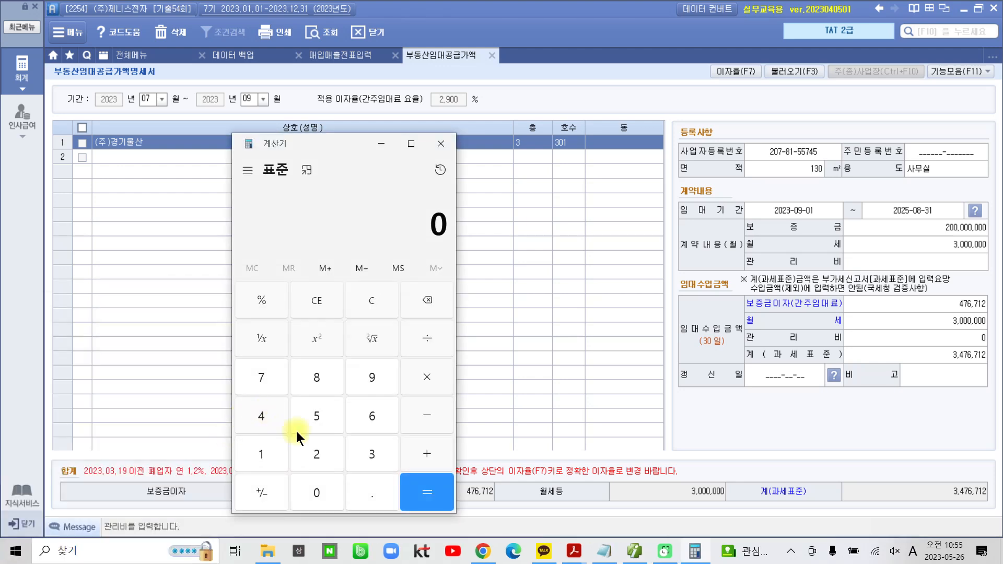
{"action": "left_click", "coordinate": [261, 417]}
{"action": "left_click", "coordinate": [265, 379]}
{"action": "left_click", "coordinate": [372, 421]}
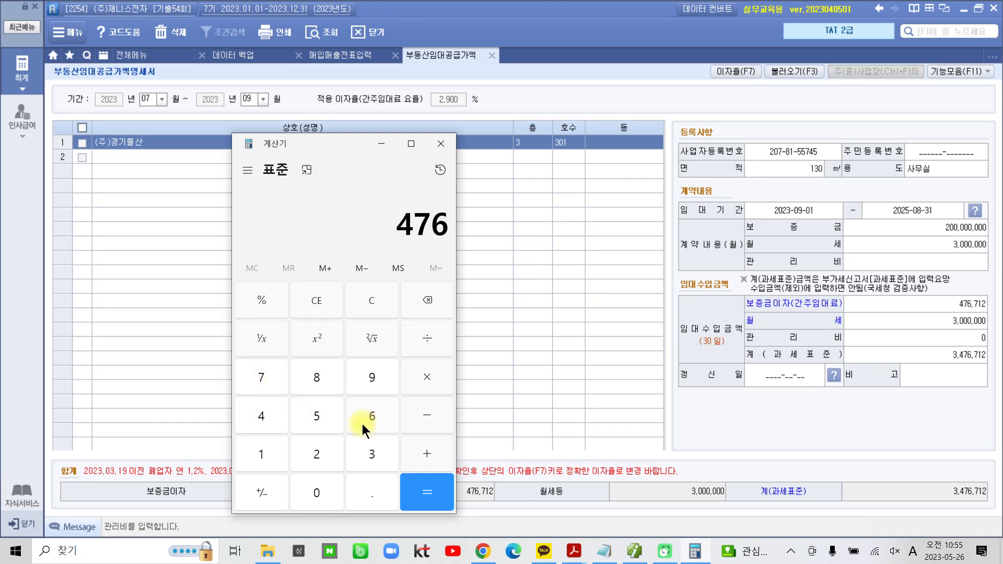
{"action": "left_click", "coordinate": [262, 381]}
{"action": "left_click", "coordinate": [264, 460]}
{"action": "left_click", "coordinate": [318, 450]}
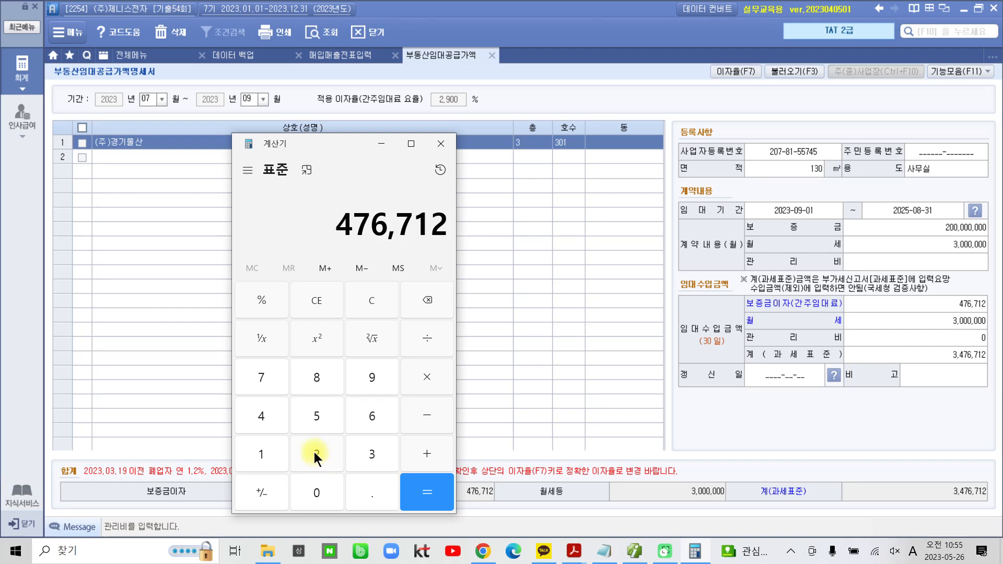
{"action": "left_click", "coordinate": [424, 378]}
{"action": "left_click", "coordinate": [263, 452]}
{"action": "left_click", "coordinate": [359, 492]}
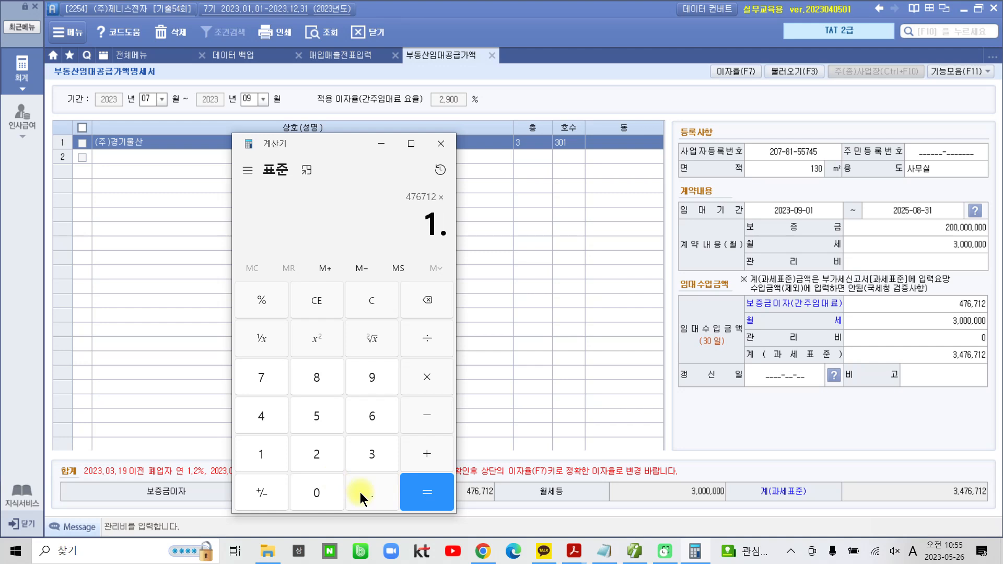
{"action": "left_click", "coordinate": [266, 452]}
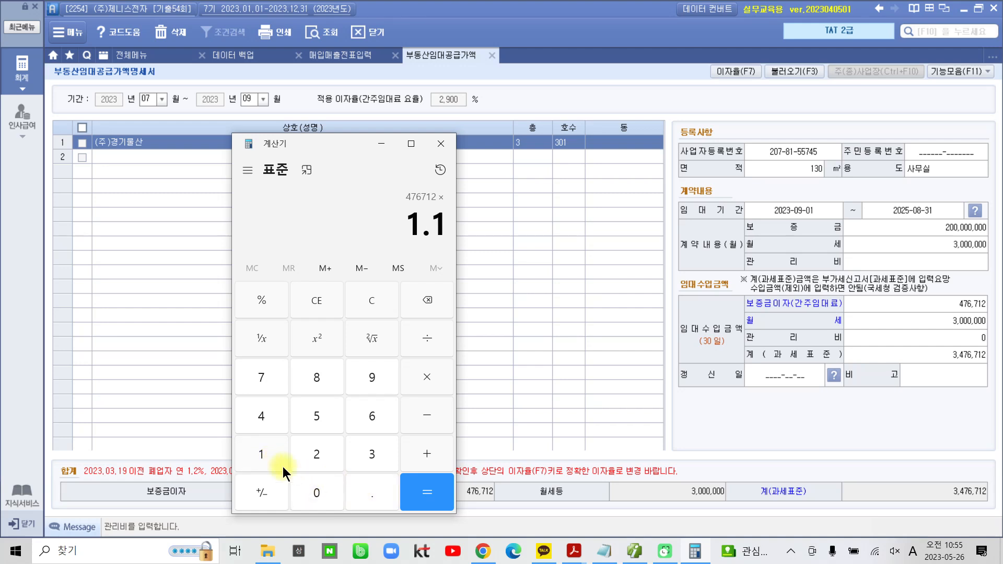
{"action": "left_click", "coordinate": [418, 488]}
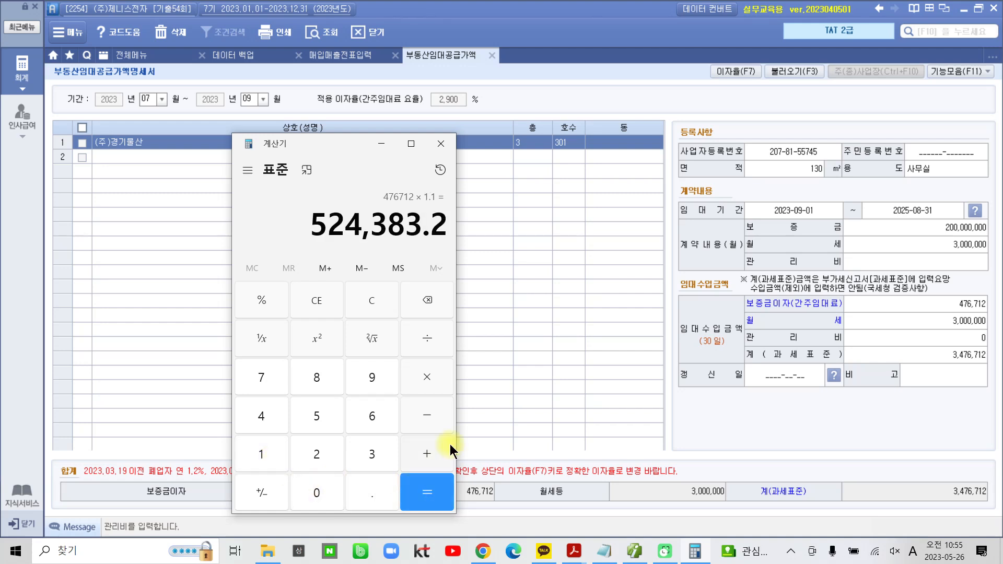
Copy only the whole-number part 524,383 of the calculator result and minimise the calculator
{"action": "left_click_drag", "start_coordinate": [422, 225], "coordinate": [309, 230]}
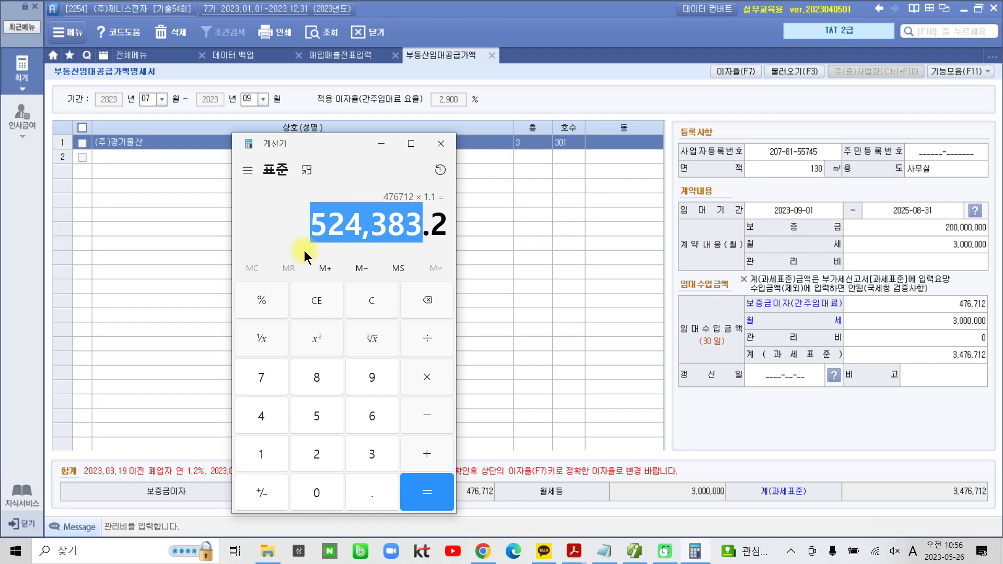
{"action": "left_click", "coordinate": [816, 289]}
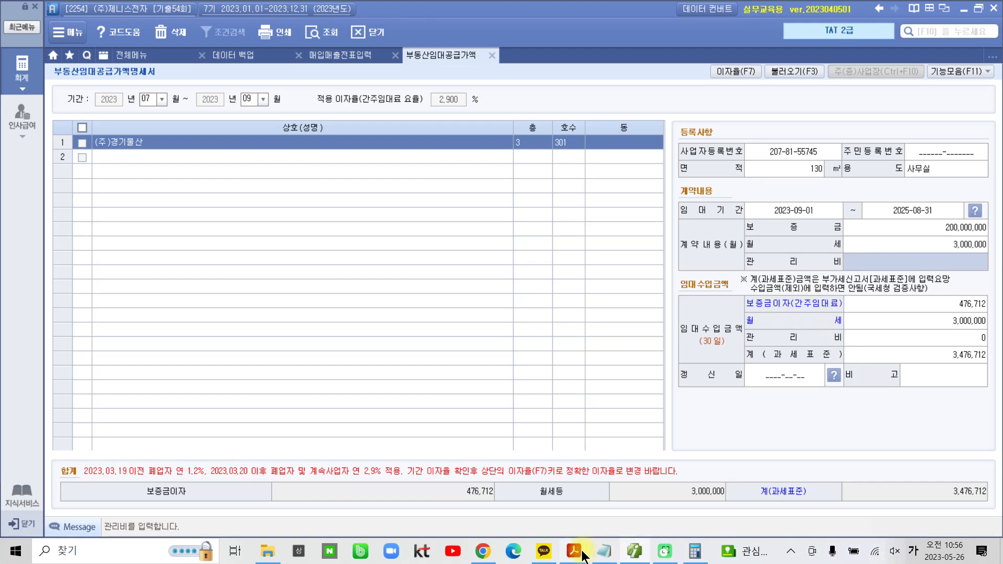
{"action": "left_click", "coordinate": [694, 553]}
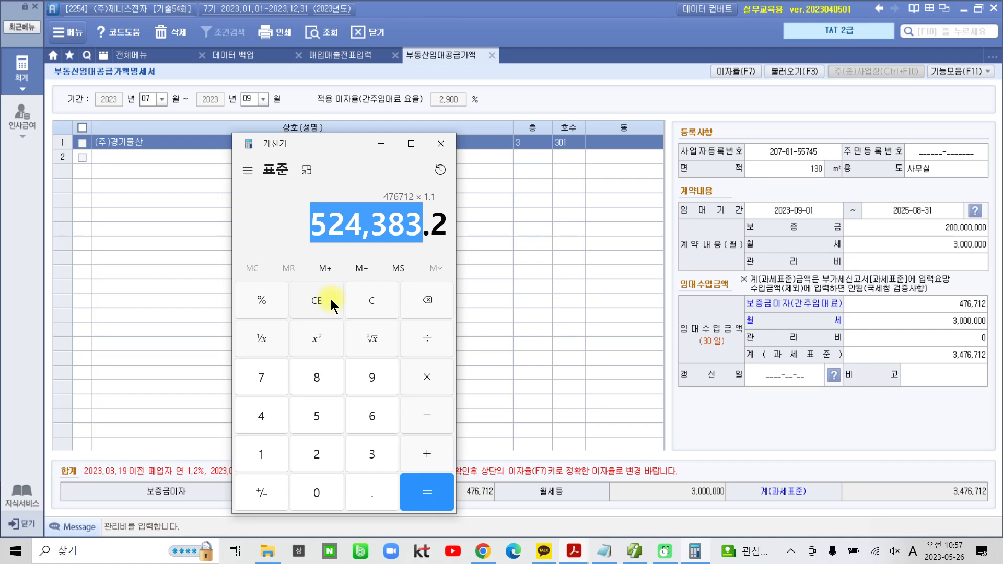
{"action": "right_click", "coordinate": [357, 220]}
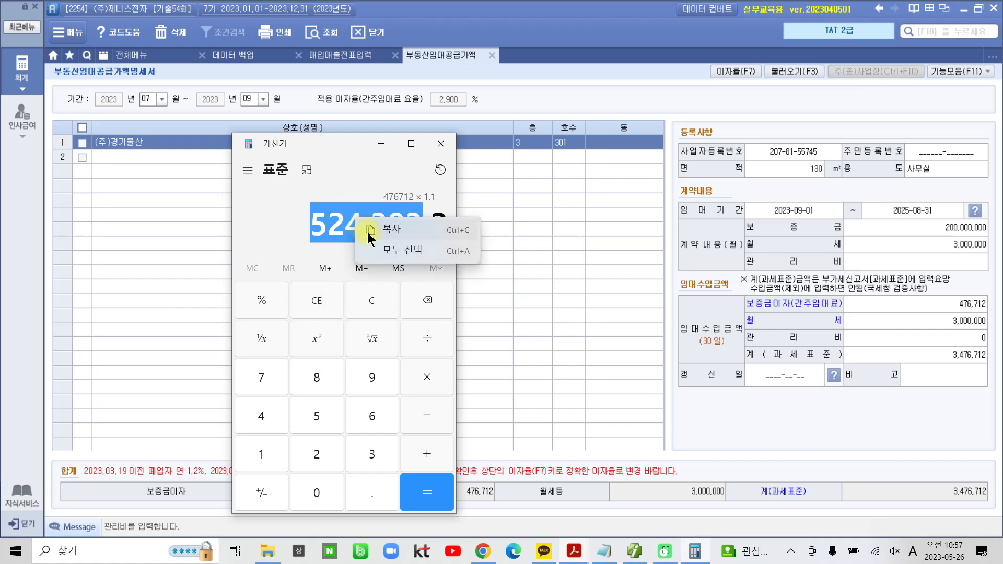
{"action": "left_click", "coordinate": [381, 232]}
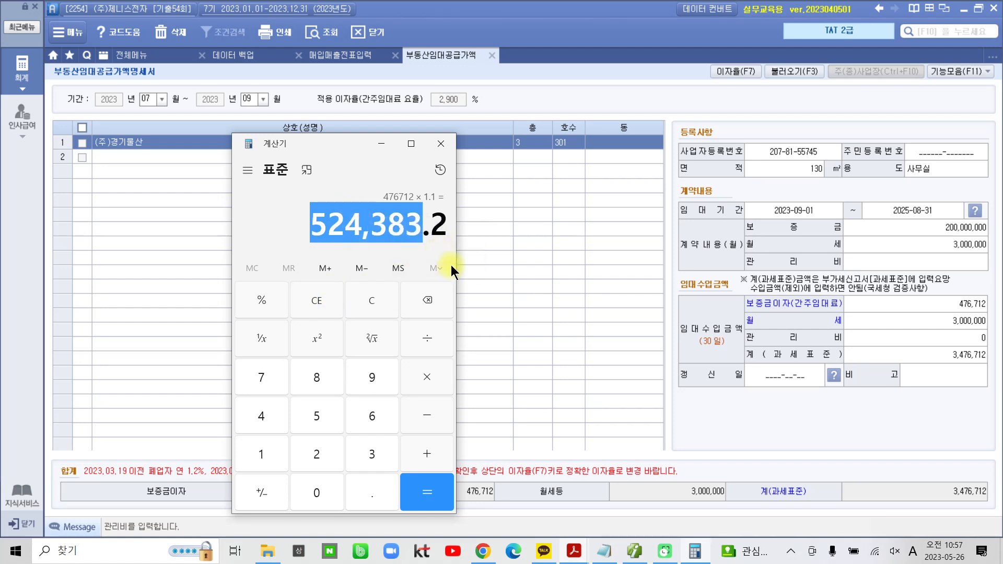
{"action": "left_click", "coordinate": [381, 145]}
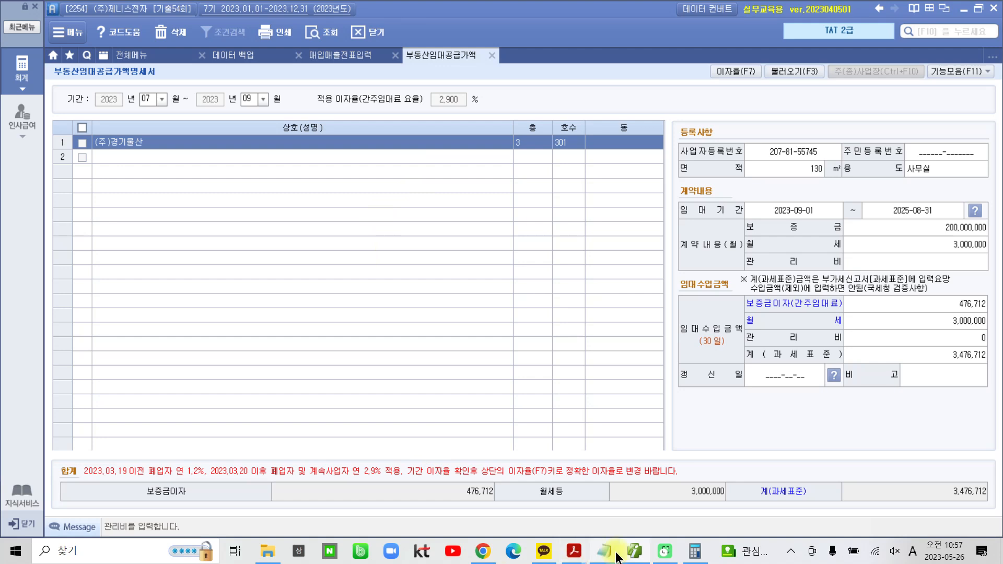
Switch to the problem PDF in Acrobat Reader and review the 수행과제 instruction on the 간주임대료 entry
{"action": "mouse_move", "coordinate": [617, 555]}
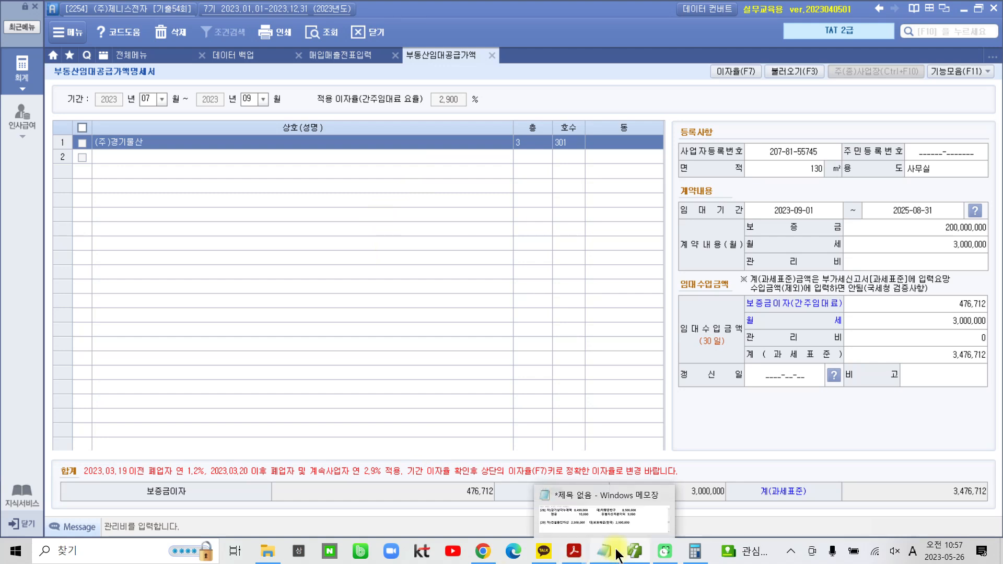
{"action": "mouse_move", "coordinate": [574, 552]}
{"action": "left_click", "coordinate": [642, 512]}
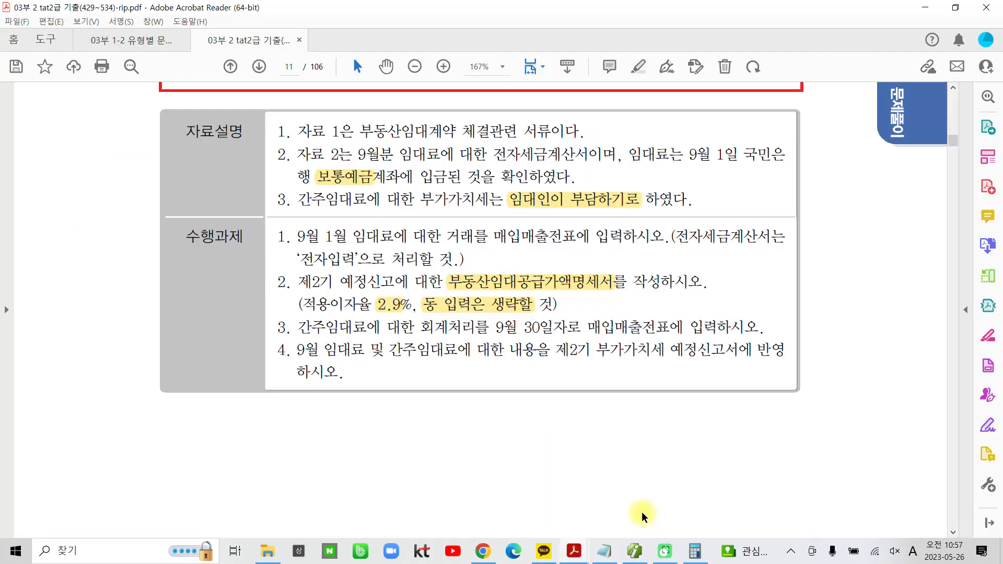
{"action": "scroll", "coordinate": [375, 347], "scroll_direction": "down", "scroll_amount": 2}
{"action": "scroll", "coordinate": [348, 313], "scroll_direction": "down", "scroll_amount": 1}
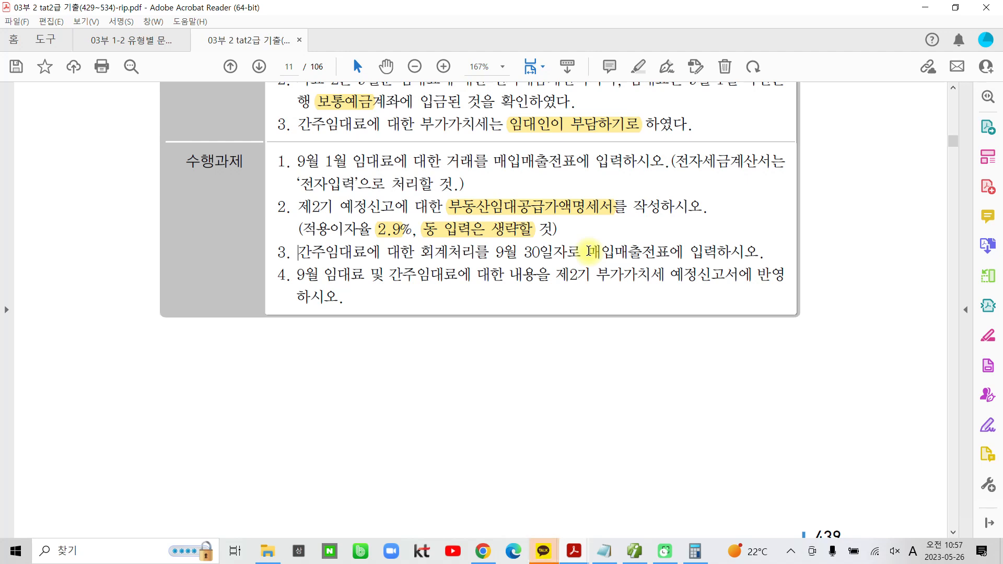
Switch back to the accounting program and open 매입매출전표입력 for September 30
{"action": "left_click", "coordinate": [634, 551]}
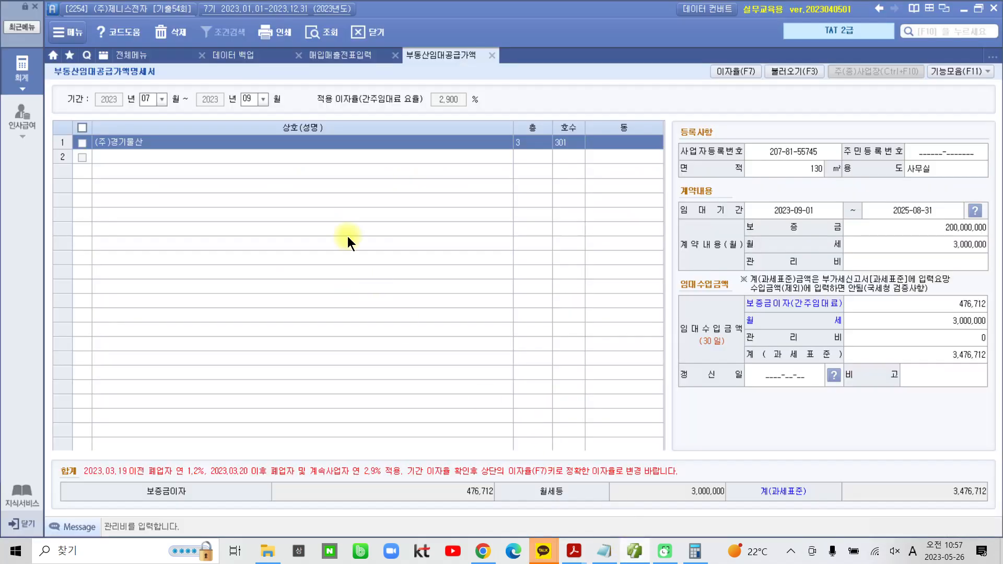
{"action": "left_click", "coordinate": [334, 51]}
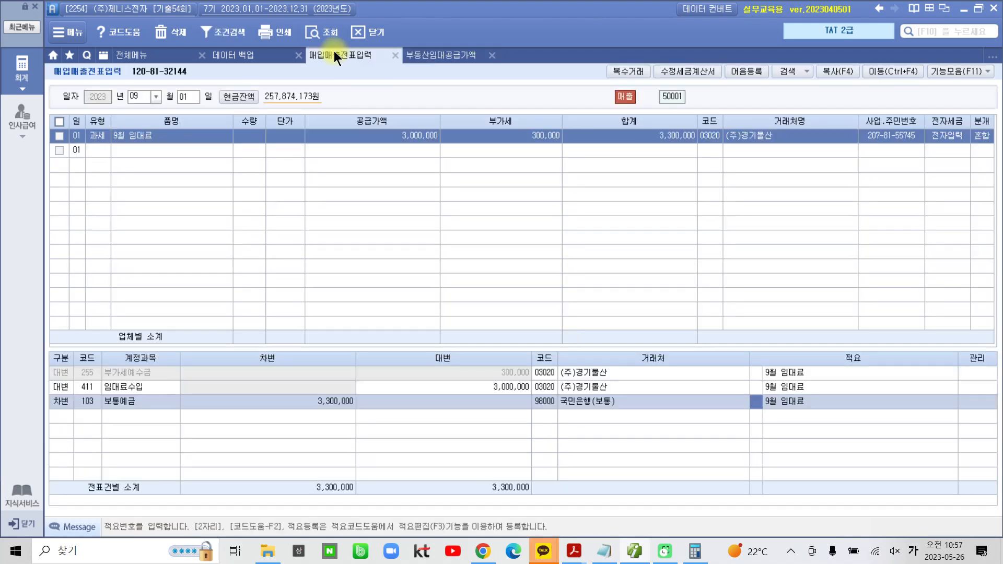
{"action": "left_click", "coordinate": [184, 97]}
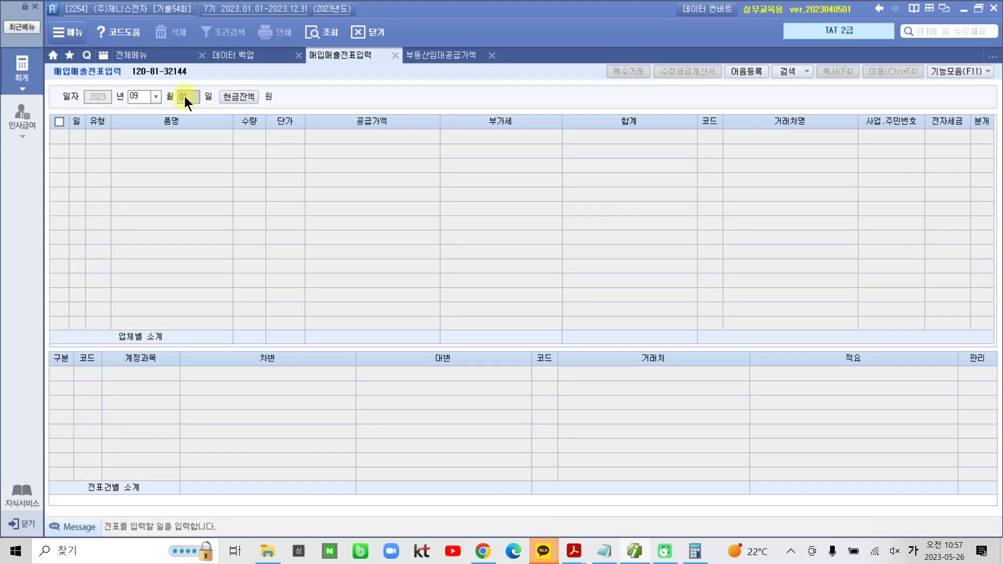
{"action": "type", "text": "30"}
{"action": "key", "text": "Return"}
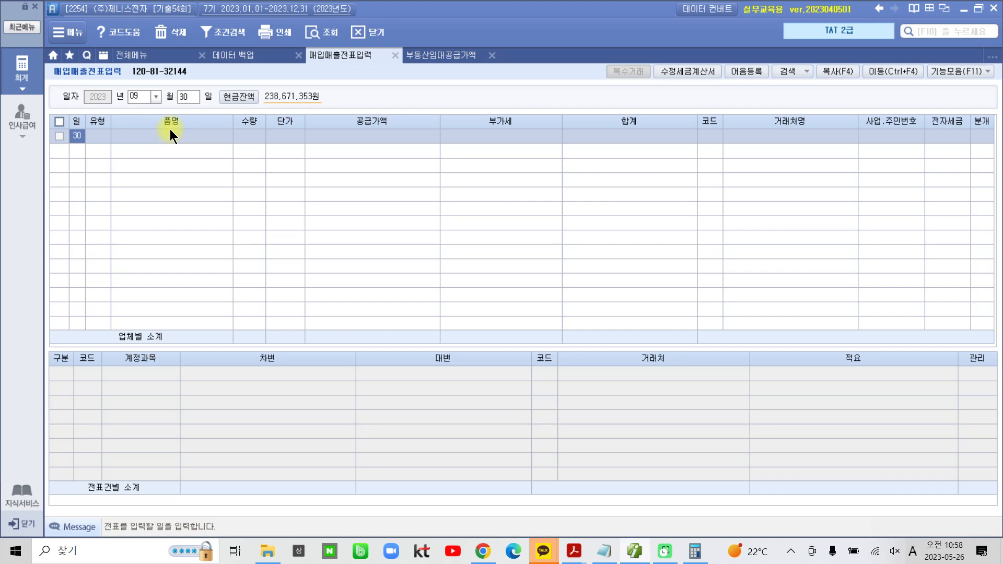
Start a sales entry of type 14 건별 with the 품명 간주임대료, leaving 수량 and 단가 blank
{"action": "key", "text": "Return"}
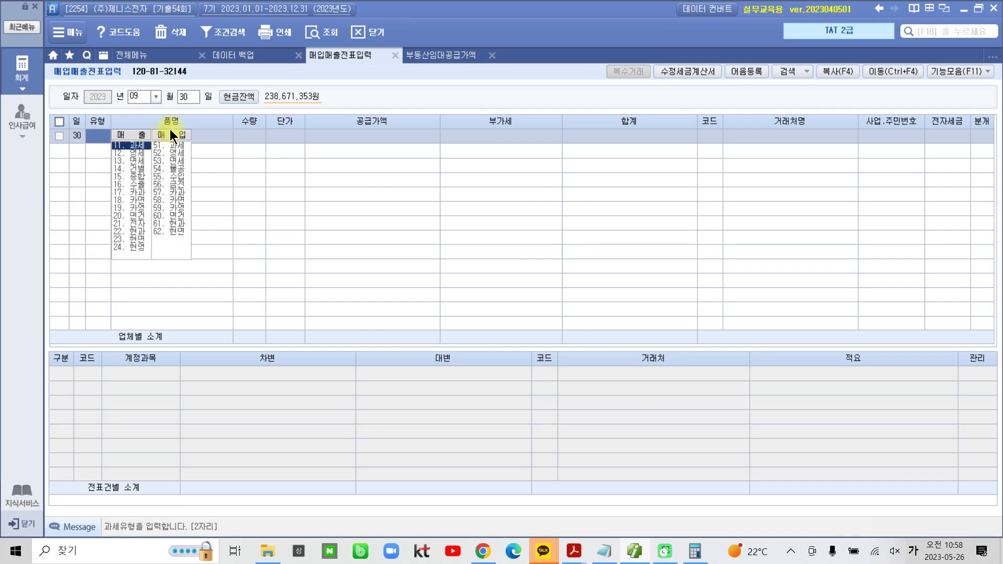
{"action": "type", "text": "14"}
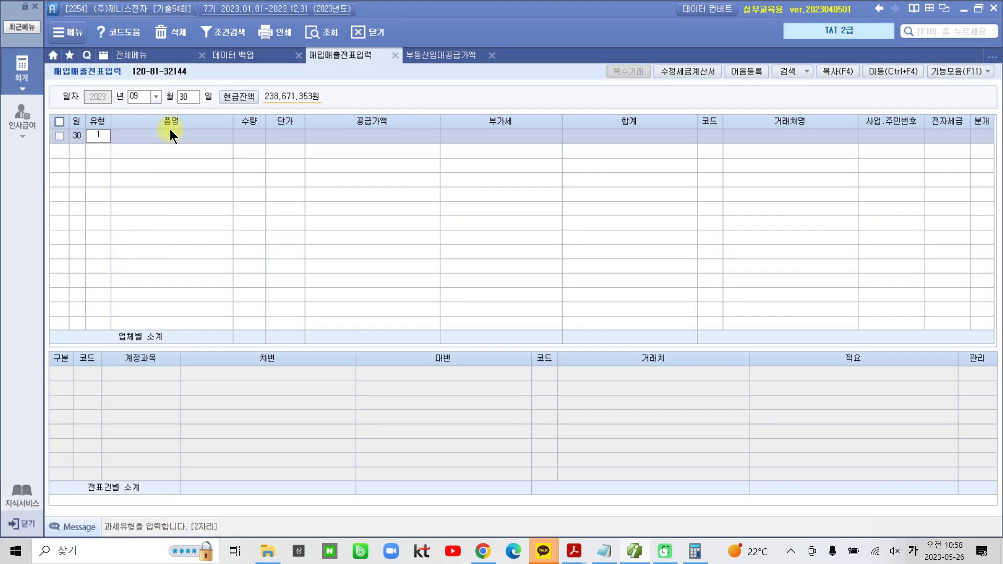
{"action": "key", "text": "Return"}
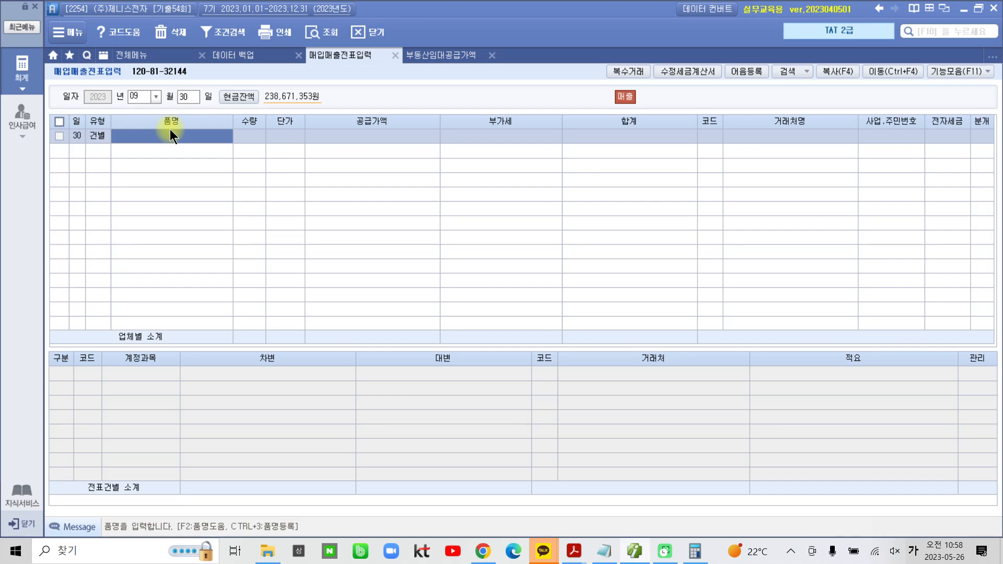
{"action": "type", "text": "간판"}
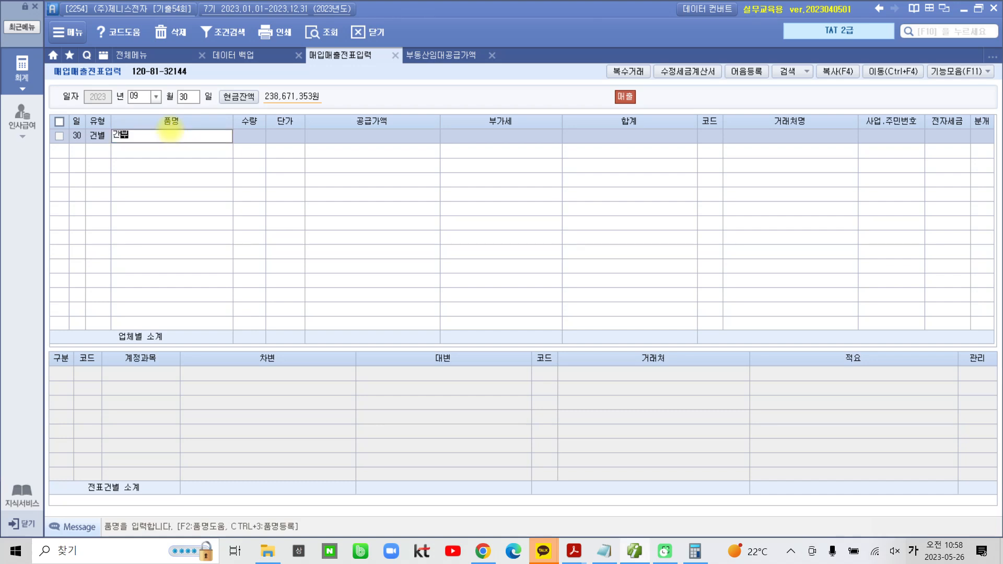
{"action": "type", "text": "임대료"}
{"action": "key", "text": "Return"}
{"action": "key", "text": "Return"}
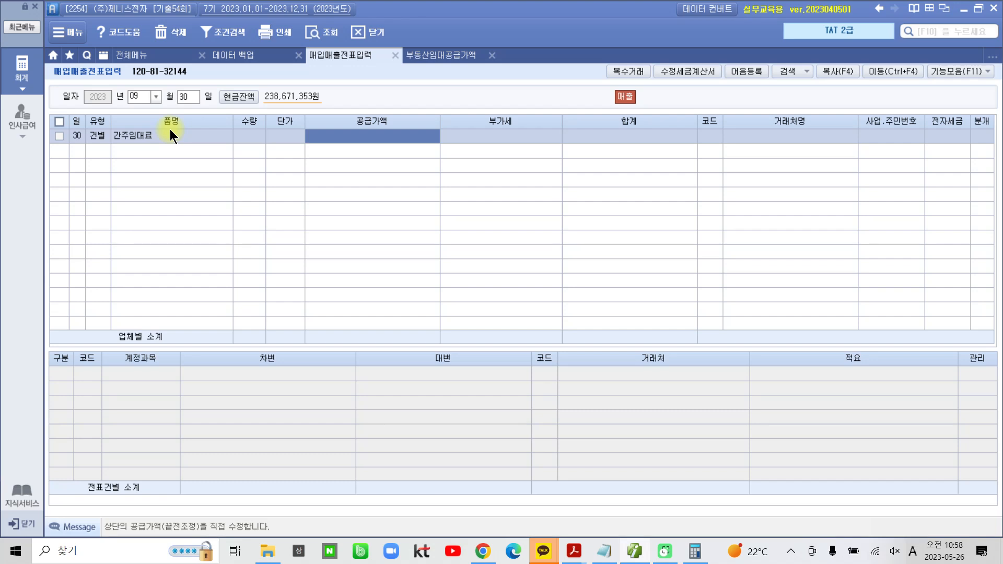
Enter a 공급가액 of 476,712 for 간주임대료 and compare it with the 부동산임대공급가액명세서
{"action": "type", "text": "476712"}
{"action": "key", "text": "Return"}
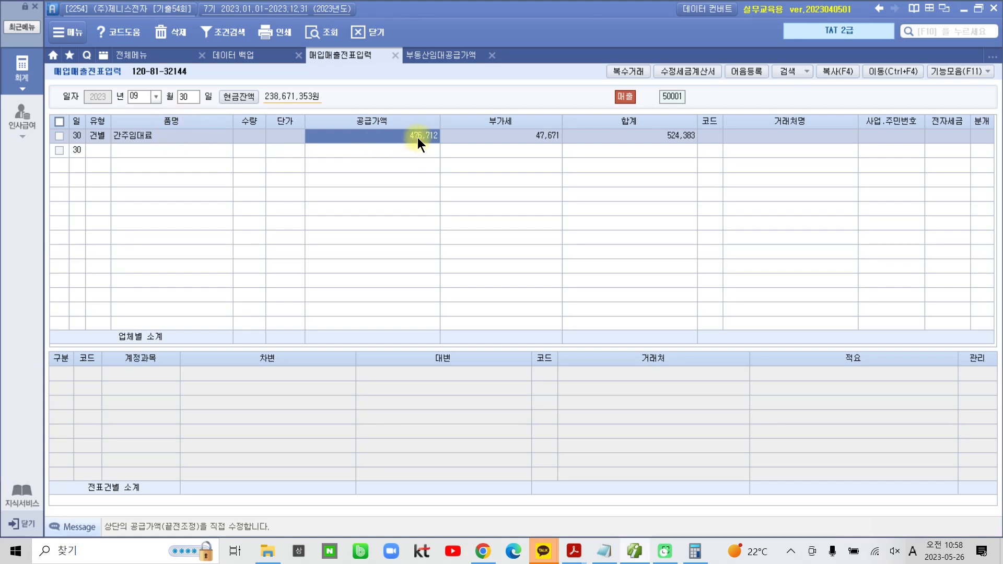
{"action": "left_click", "coordinate": [436, 55]}
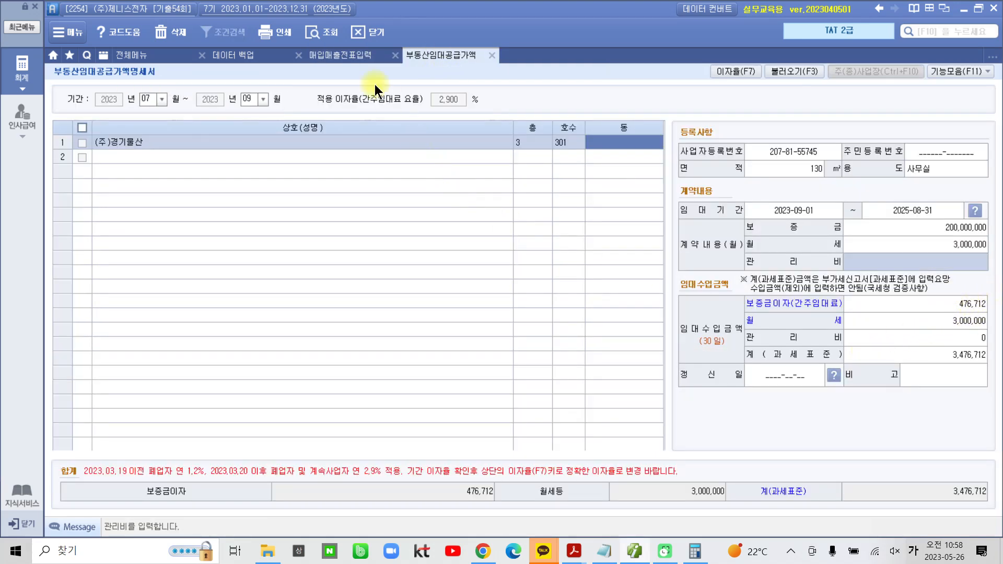
{"action": "left_click", "coordinate": [351, 58]}
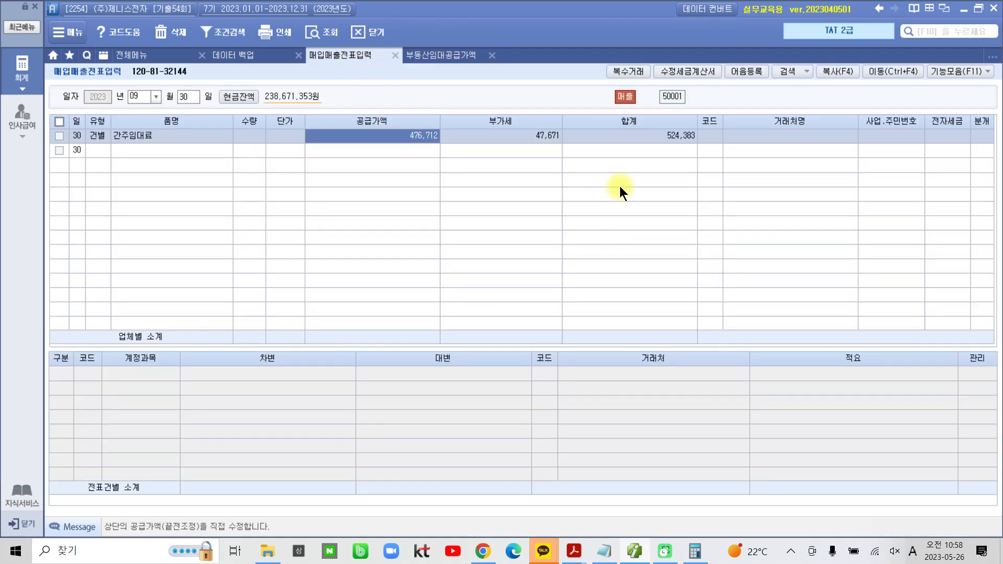
Circle the 부가세 amount and the empty journal area in red, and clear the marks
{"action": "left_click", "coordinate": [550, 139]}
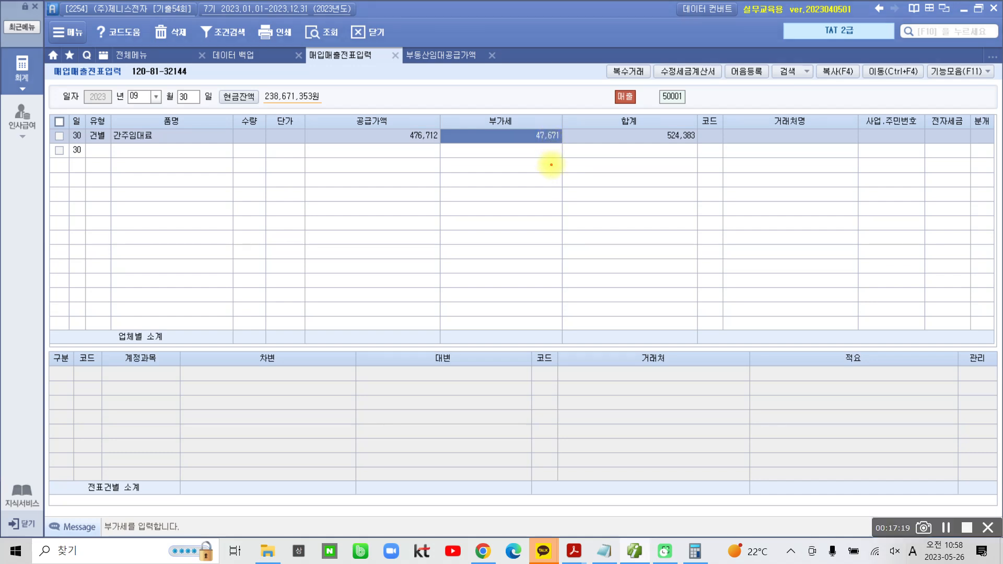
{"action": "mouse_move", "coordinate": [551, 165]}
{"action": "left_mouse_down"}
{"action": "mouse_move", "coordinate": [487, 116]}
{"action": "mouse_move", "coordinate": [571, 128]}
{"action": "mouse_move", "coordinate": [573, 163]}
{"action": "left_mouse_up"}
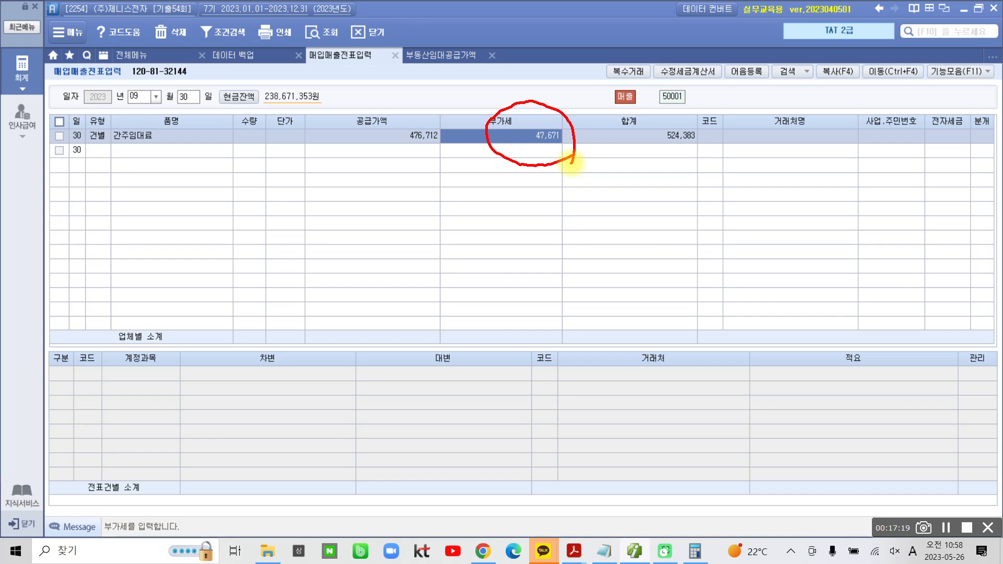
{"action": "mouse_move", "coordinate": [76, 384]}
{"action": "left_mouse_down"}
{"action": "mouse_move", "coordinate": [538, 464]}
{"action": "mouse_move", "coordinate": [298, 358]}
{"action": "mouse_move", "coordinate": [75, 377]}
{"action": "left_mouse_up"}
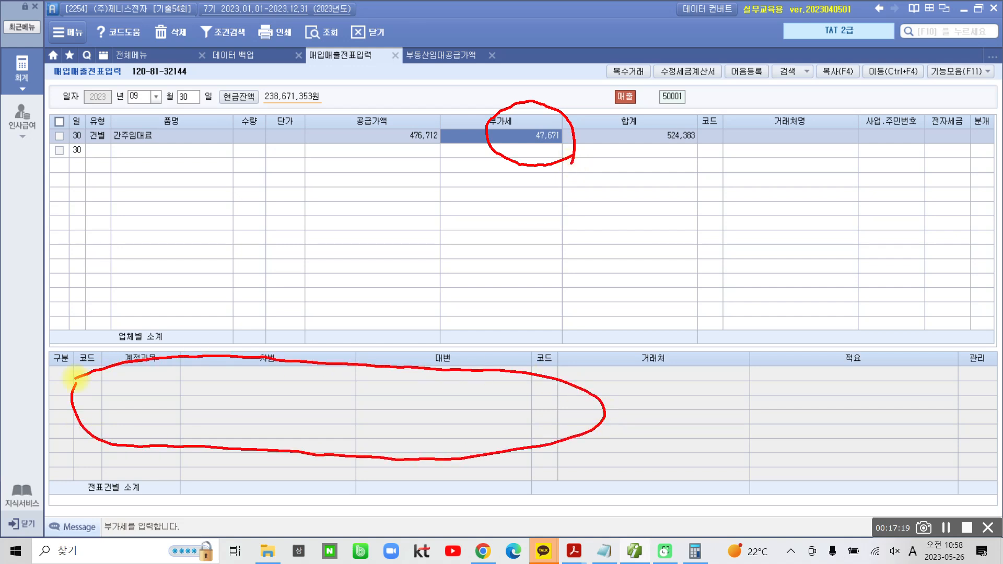
{"action": "key", "text": "Escape"}
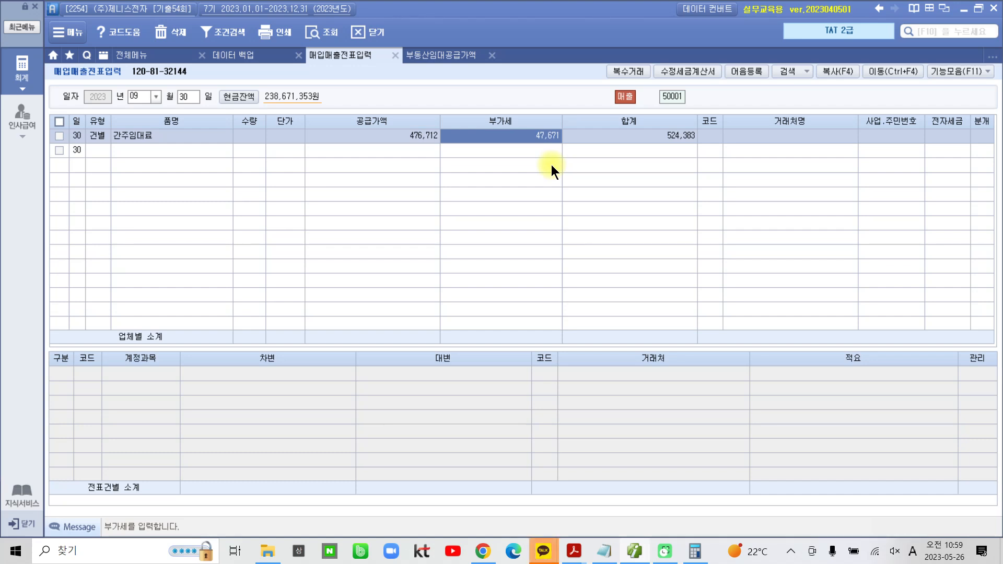
Leave the 거래처 and 전자세금 fields blank and set the entry's 분개 to 3 혼합
{"action": "key", "text": "Return"}
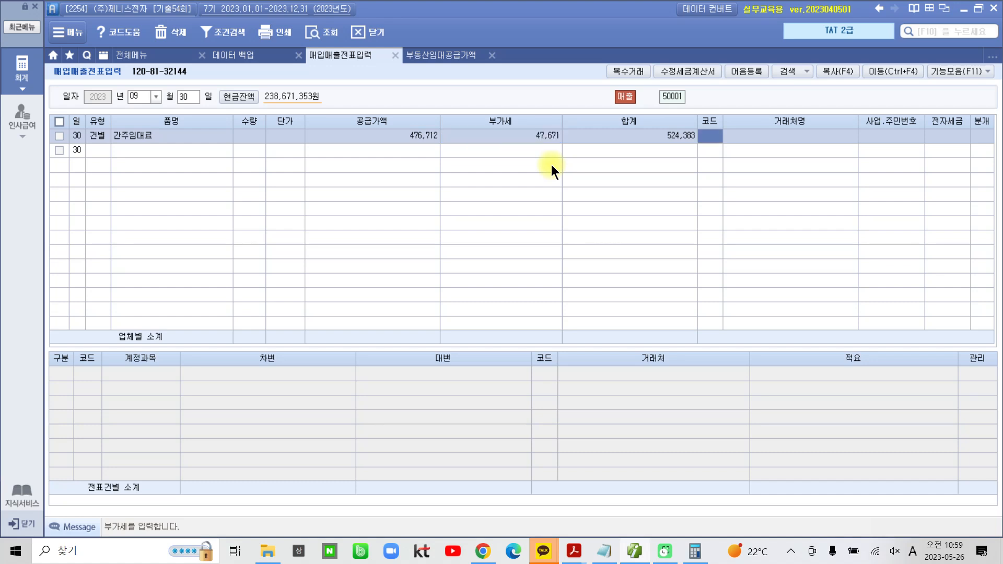
{"action": "key", "text": "Return"}
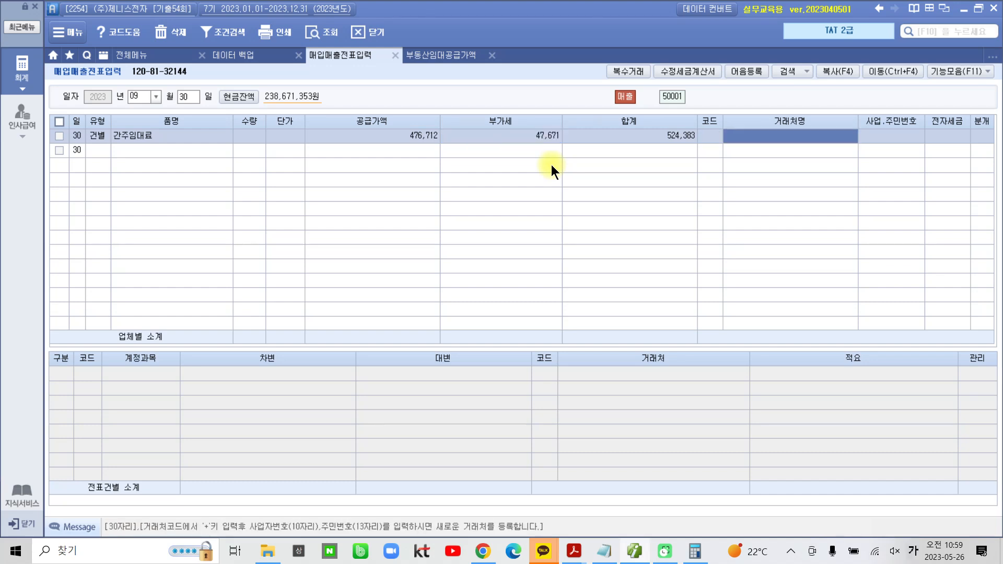
{"action": "key", "text": "Return"}
{"action": "key", "text": "Return"}
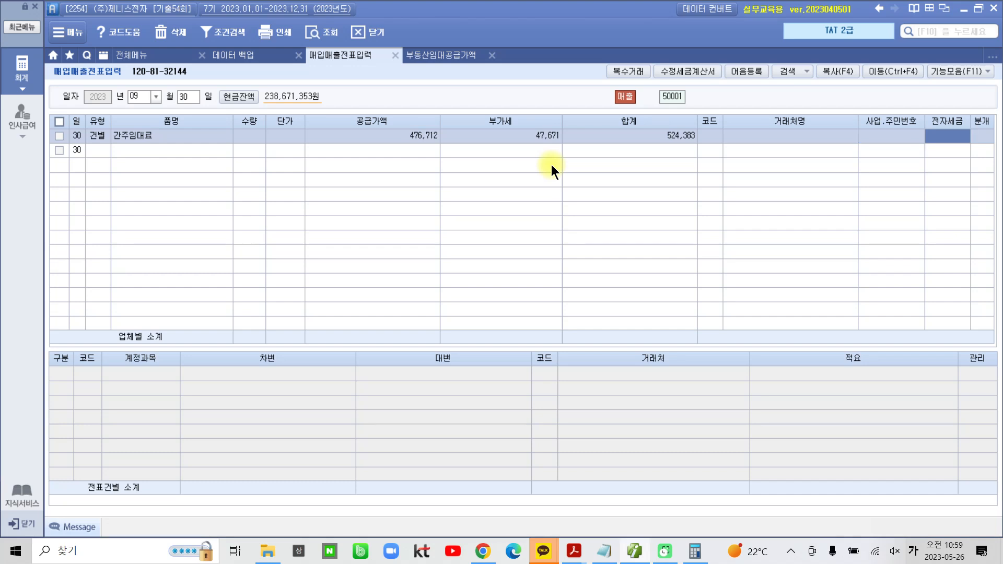
{"action": "key", "text": "Return"}
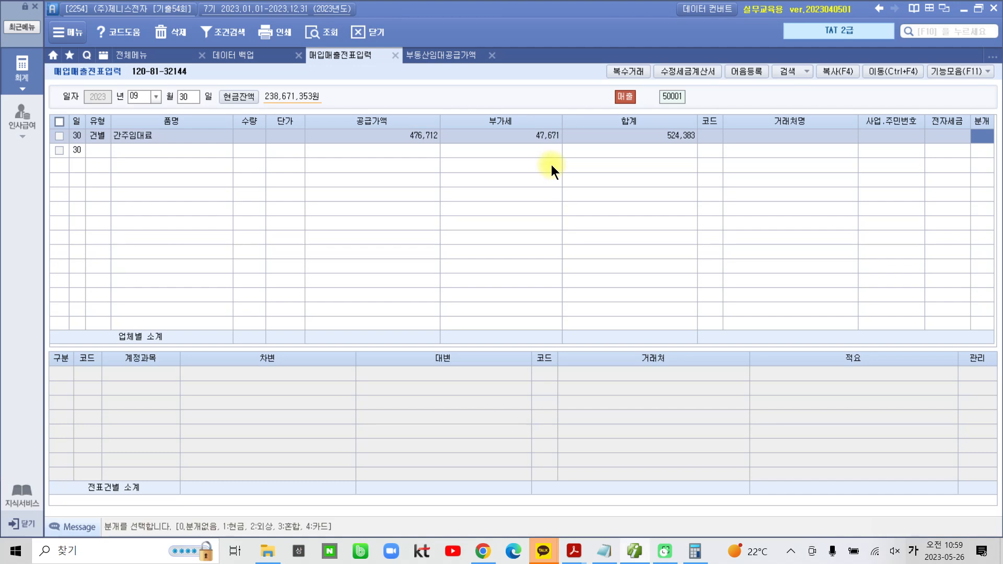
{"action": "type", "text": "3"}
{"action": "key", "text": "Return"}
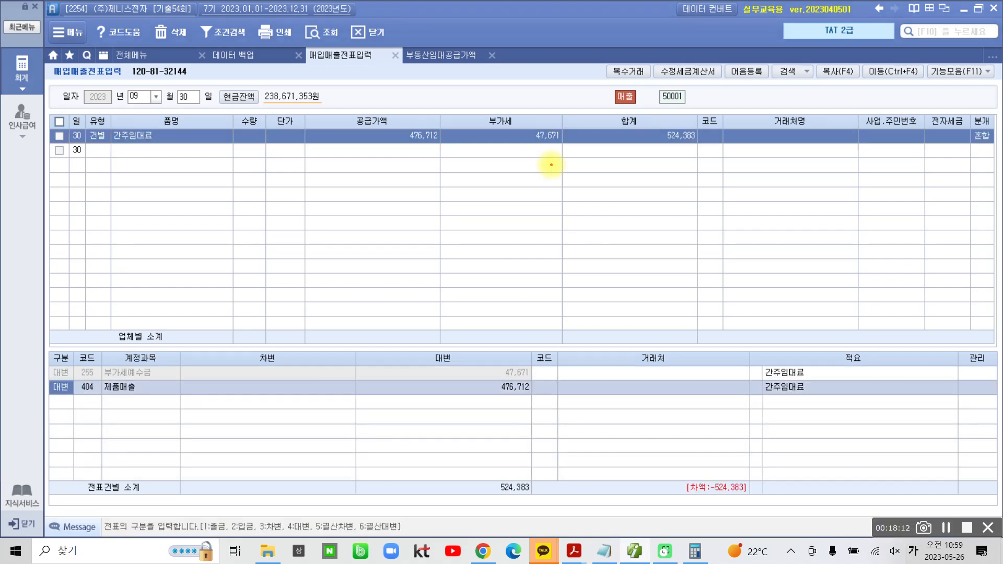
Cross out the 공급가액, circle the 부가세 with an arrow to the journal lines, and mark the 제품매출 account in red
{"action": "left_click_drag", "start_coordinate": [417, 126], "coordinate": [397, 160]}
{"action": "left_click_drag", "start_coordinate": [393, 124], "coordinate": [423, 156]}
{"action": "mouse_move", "coordinate": [581, 166]}
{"action": "left_mouse_down"}
{"action": "mouse_move", "coordinate": [533, 172]}
{"action": "mouse_move", "coordinate": [458, 116]}
{"action": "mouse_move", "coordinate": [566, 100]}
{"action": "mouse_move", "coordinate": [574, 170]}
{"action": "left_mouse_up"}
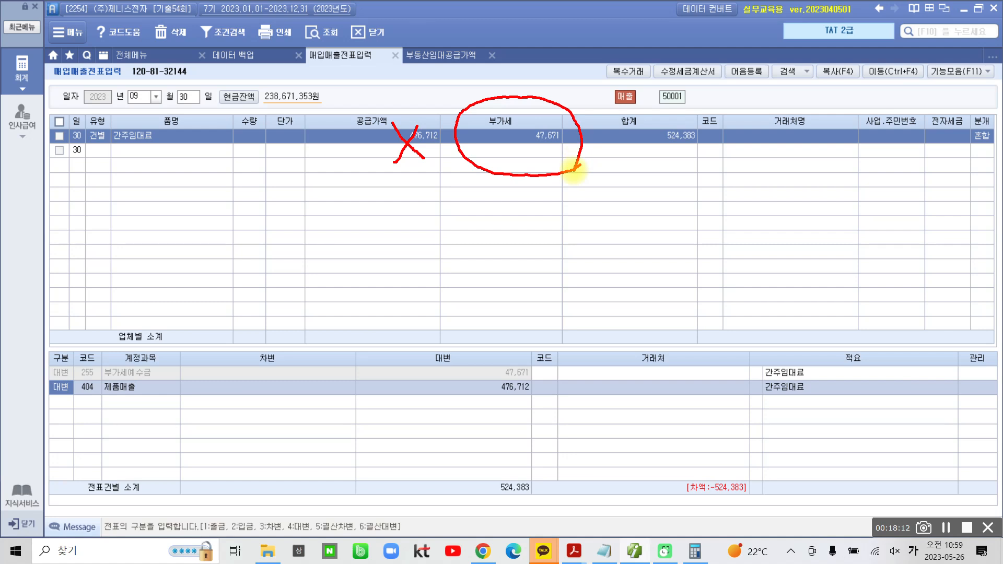
{"action": "mouse_move", "coordinate": [507, 179]}
{"action": "left_mouse_down"}
{"action": "mouse_move", "coordinate": [365, 366]}
{"action": "mouse_move", "coordinate": [357, 360]}
{"action": "left_mouse_up"}
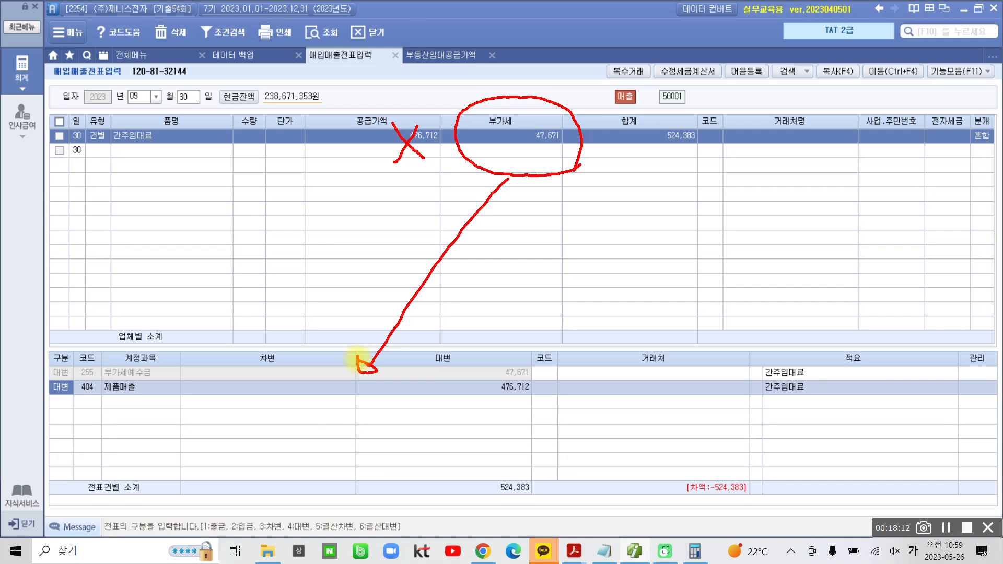
{"action": "mouse_move", "coordinate": [133, 383]}
{"action": "left_mouse_down"}
{"action": "mouse_move", "coordinate": [114, 403]}
{"action": "mouse_move", "coordinate": [141, 406]}
{"action": "left_mouse_up"}
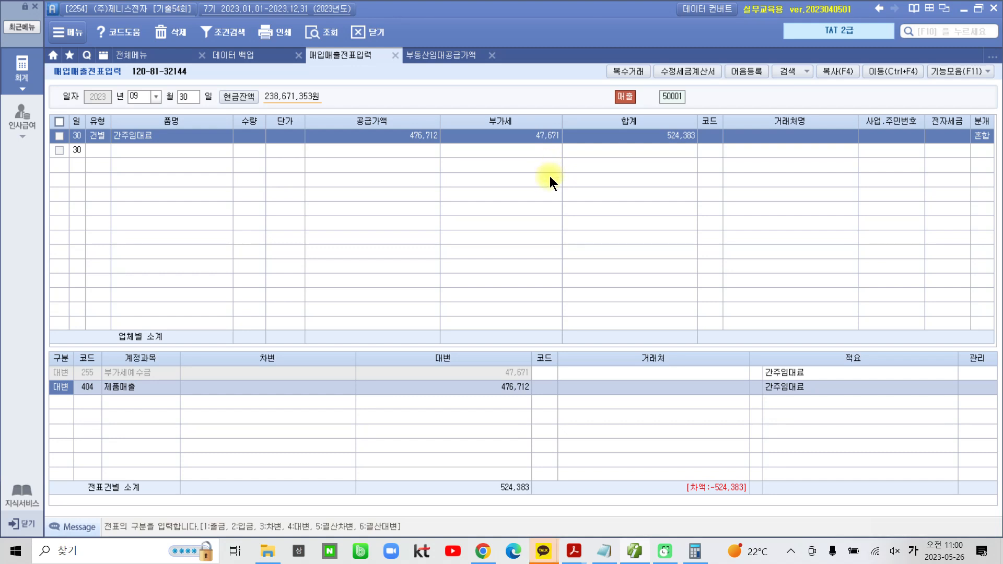
Replace the 제품매출 account on the second journal line with 817 세금과공과금
{"action": "left_click", "coordinate": [87, 387]}
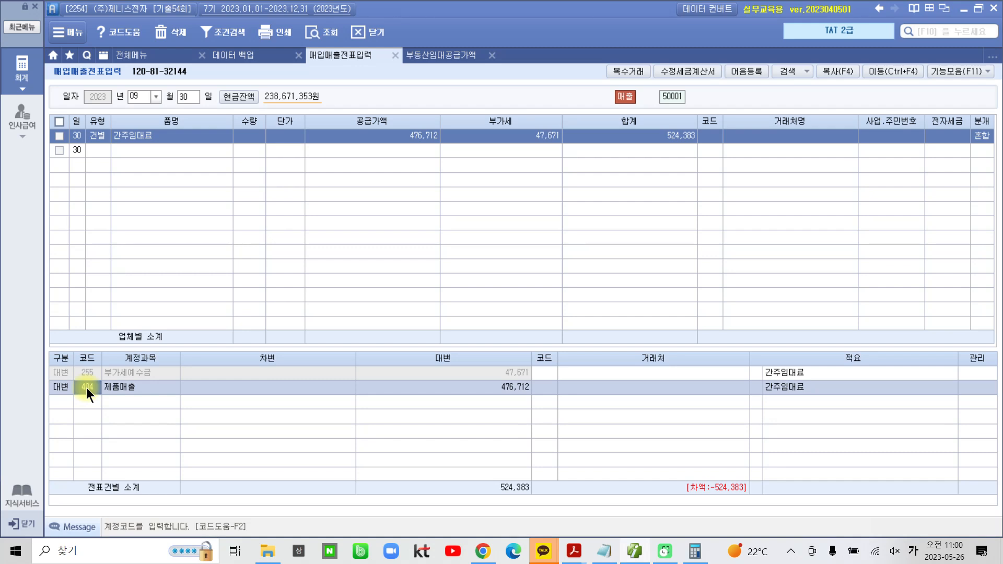
{"action": "type", "text": "세금"}
{"action": "key", "text": "Return"}
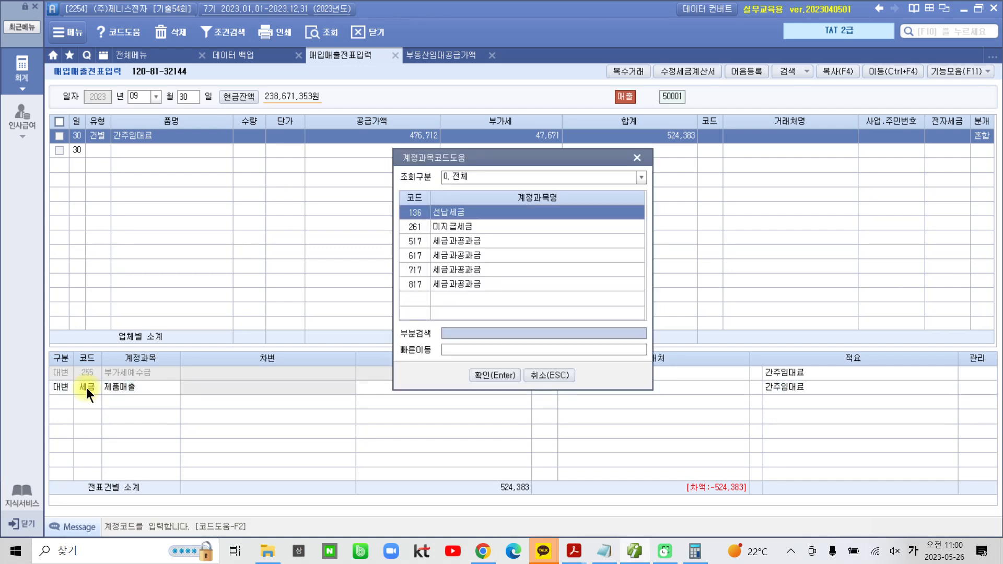
{"action": "key", "text": "Down"}
{"action": "key", "text": "Down"}
{"action": "key", "text": "Down"}
{"action": "key", "text": "Down"}
{"action": "key", "text": "Down"}
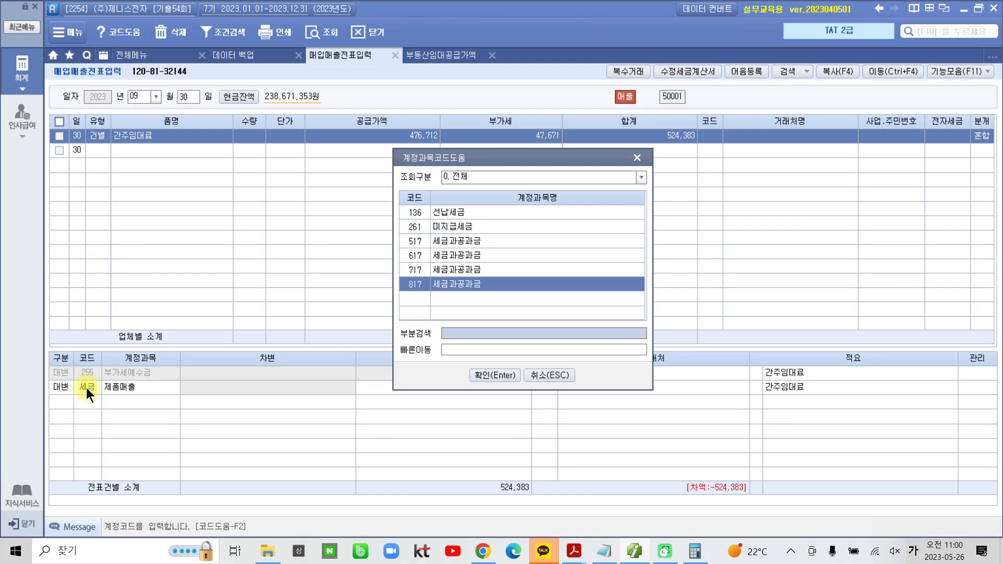
{"action": "key", "text": "Return"}
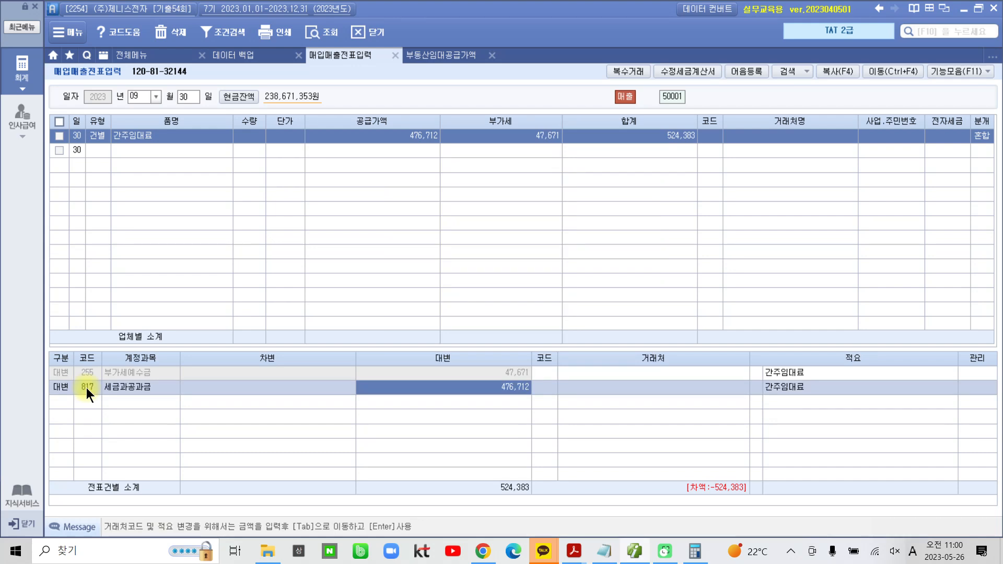
Change the 세금과공과금 journal line's 구분 to 3 차변
{"action": "key", "text": "Left"}
{"action": "key", "text": "Left"}
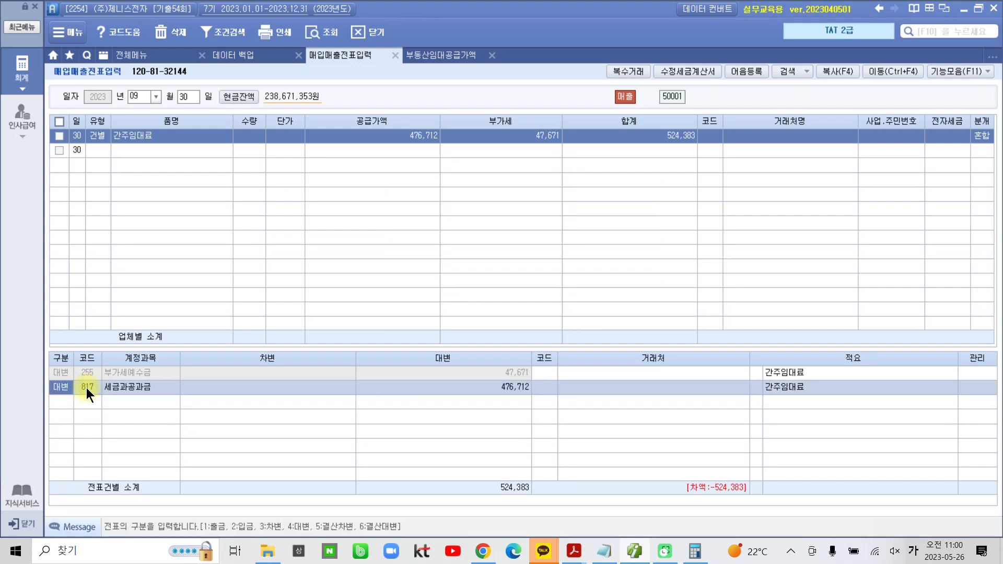
{"action": "type", "text": "3"}
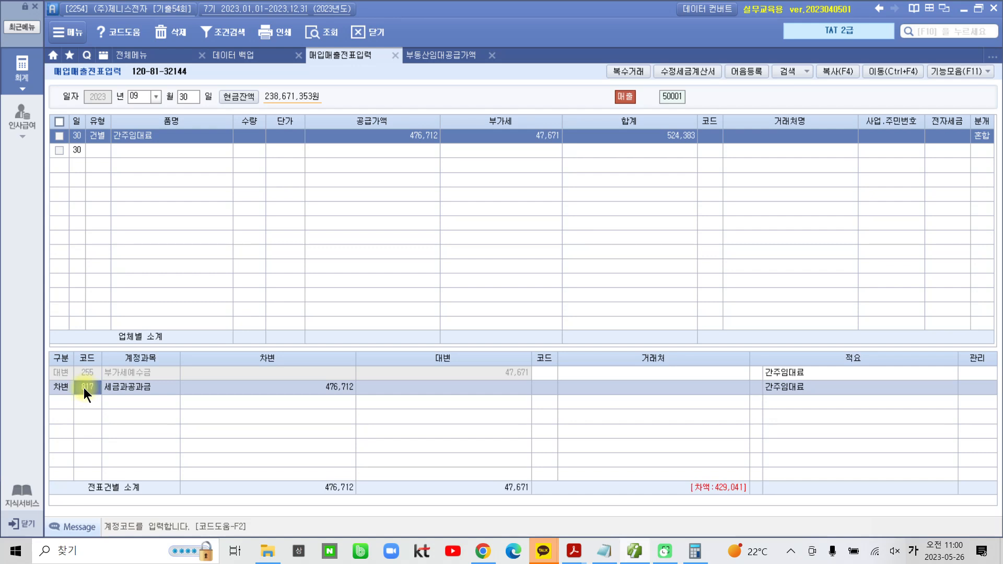
{"action": "left_click", "coordinate": [57, 388]}
{"action": "left_click", "coordinate": [82, 388]}
Set the 세금과공과금 line's 차변 amount to 47,671 and reselect the completed 간주임대료 entry
{"action": "left_click", "coordinate": [307, 390]}
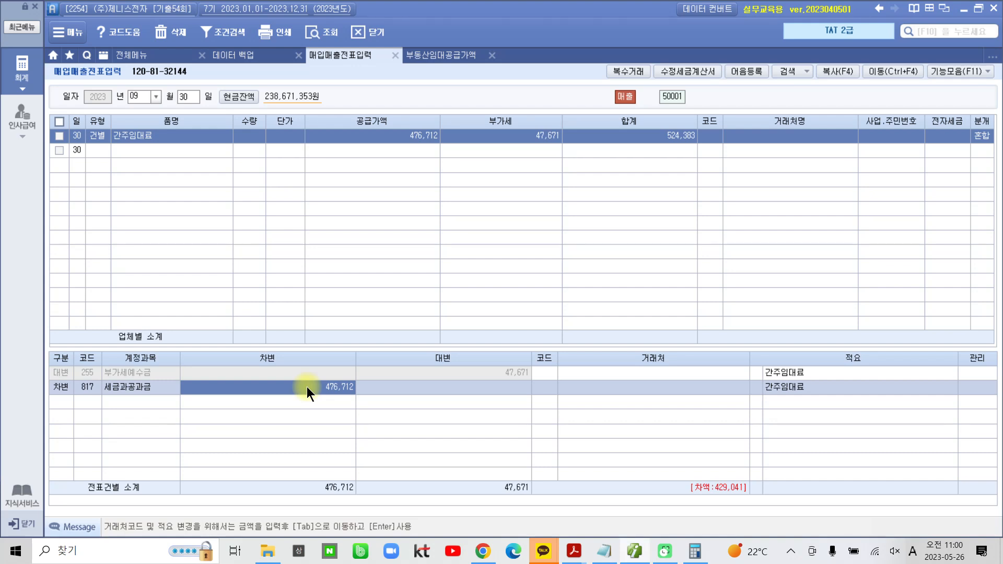
{"action": "left_click", "coordinate": [306, 387]}
{"action": "type", "text": "47,671"}
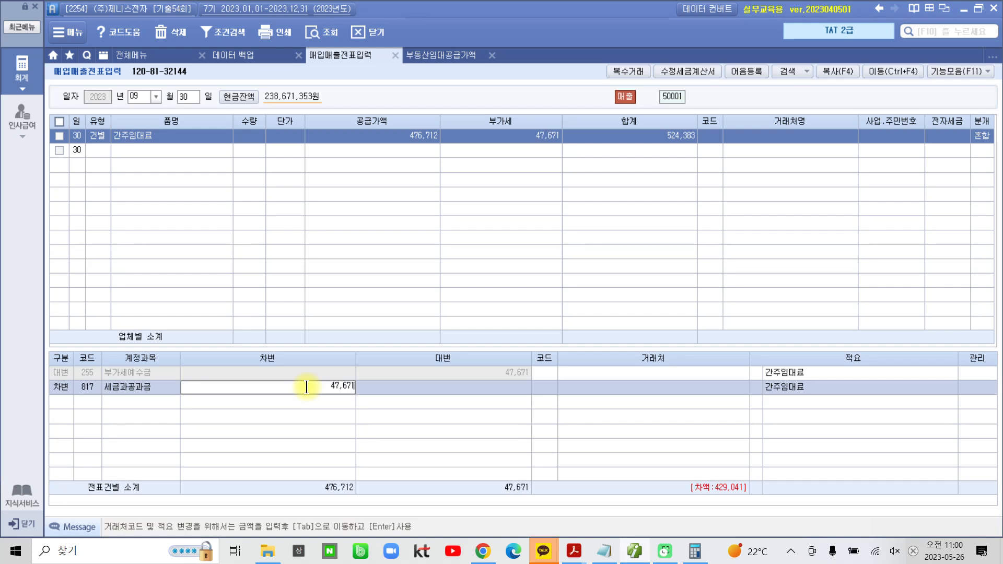
{"action": "key", "text": "Return"}
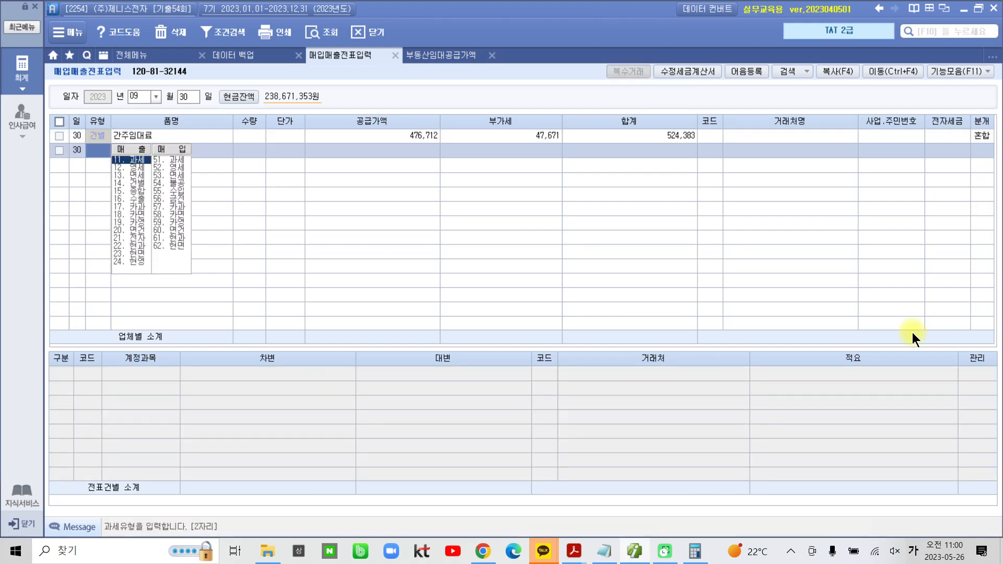
{"action": "left_click", "coordinate": [993, 137]}
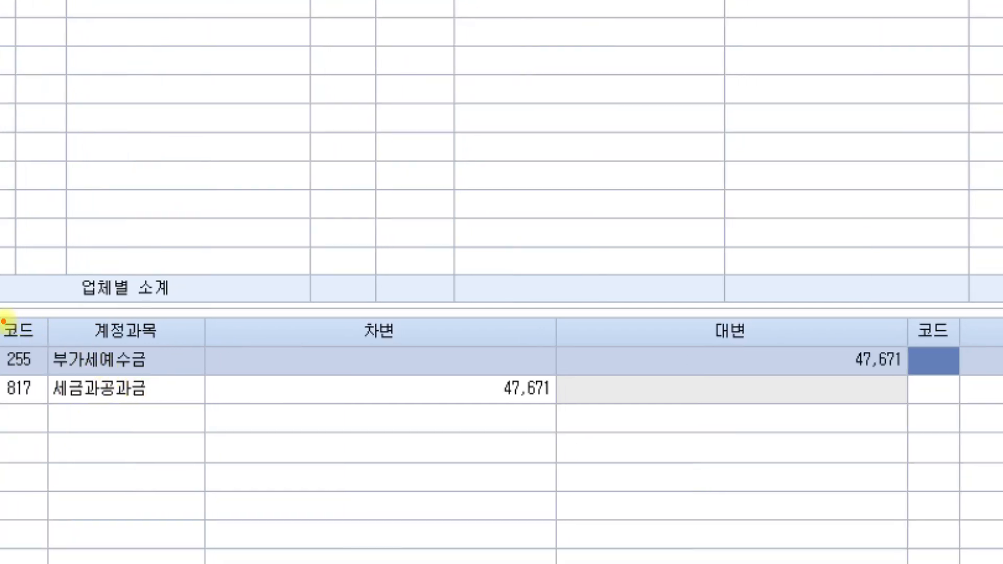
Box the two journal lines in red, circle the 부가세예수금 대변 amount, and mark the 세금과공과금 account
{"action": "left_click_drag", "start_coordinate": [801, 439], "coordinate": [909, 420]}
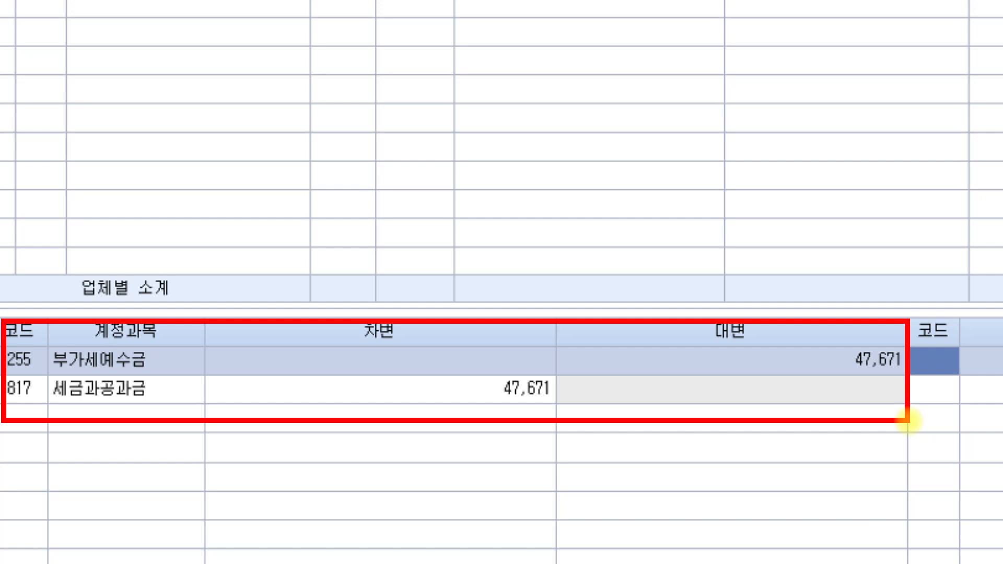
{"action": "mouse_move", "coordinate": [862, 384]}
{"action": "left_mouse_down"}
{"action": "mouse_move", "coordinate": [835, 381]}
{"action": "mouse_move", "coordinate": [867, 407]}
{"action": "left_mouse_up"}
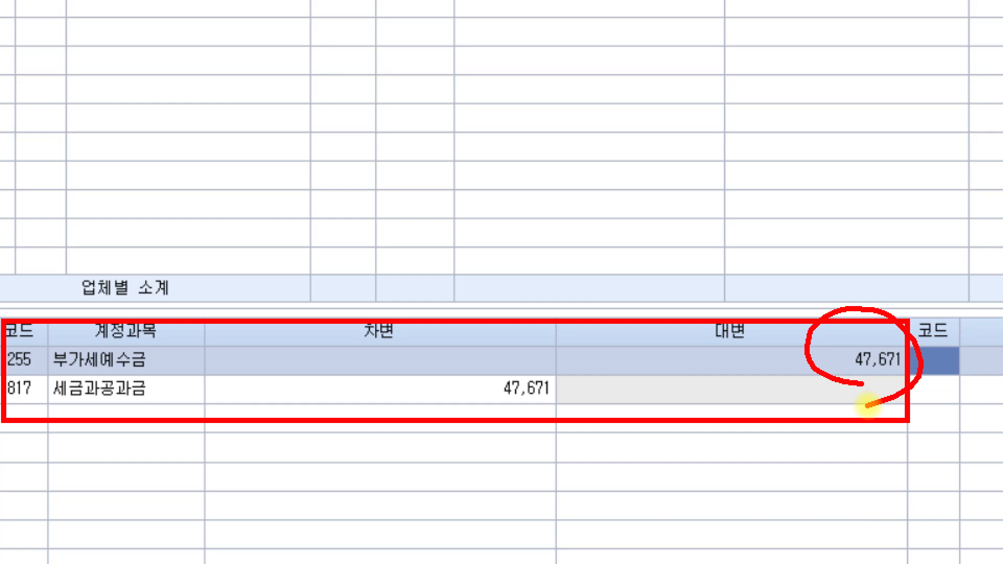
{"action": "left_click_drag", "start_coordinate": [38, 390], "coordinate": [46, 405]}
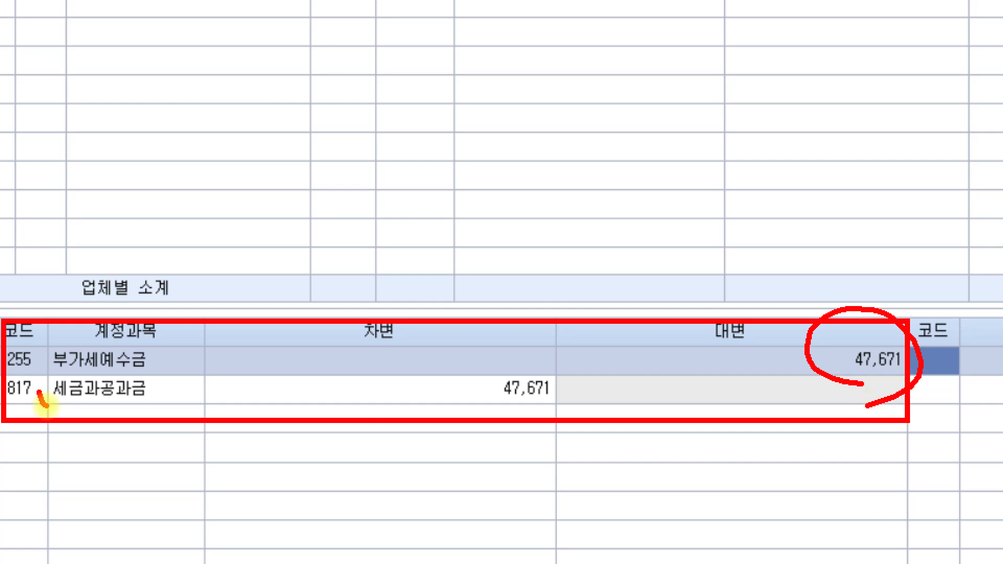
{"action": "left_click_drag", "start_coordinate": [162, 373], "coordinate": [146, 410]}
{"action": "left_click_drag", "start_coordinate": [55, 374], "coordinate": [45, 405]}
{"action": "mouse_move", "coordinate": [11, 390]}
{"action": "left_mouse_down"}
{"action": "mouse_move", "coordinate": [152, 403]}
{"action": "mouse_move", "coordinate": [47, 374]}
{"action": "mouse_move", "coordinate": [16, 389]}
{"action": "left_mouse_up"}
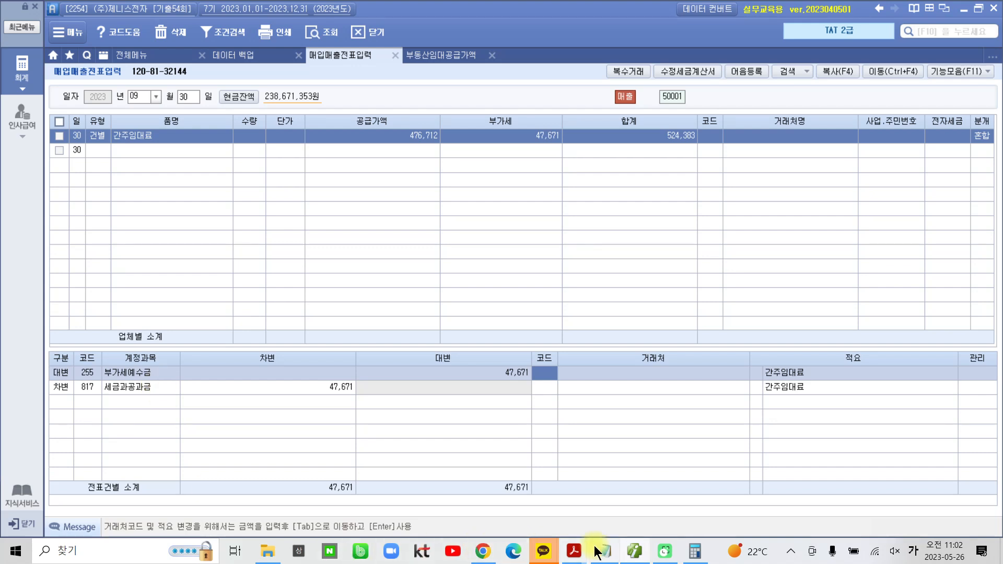
Switch to the tat2급 기출 PDF in Acrobat Reader and highlight task 3 and the phrase "제2기 부가가치세 예정신고서에" in task 4
{"action": "mouse_move", "coordinate": [578, 556]}
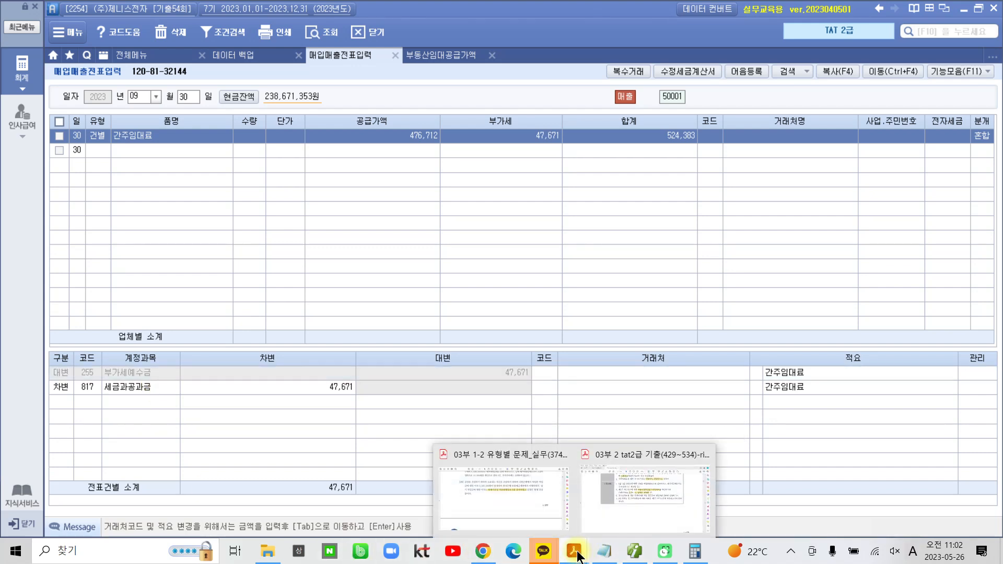
{"action": "left_click", "coordinate": [636, 503]}
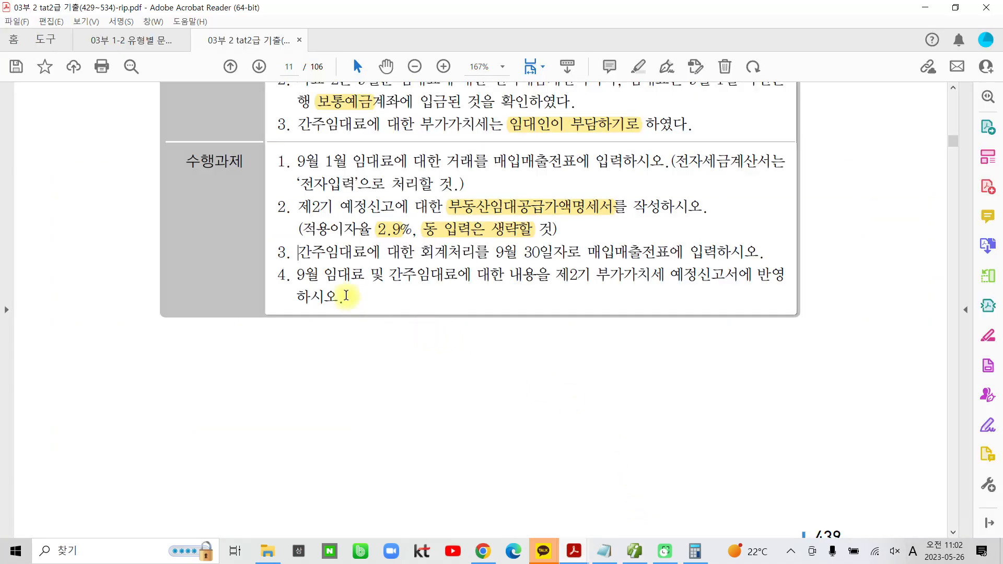
{"action": "left_click_drag", "start_coordinate": [278, 251], "coordinate": [759, 252]}
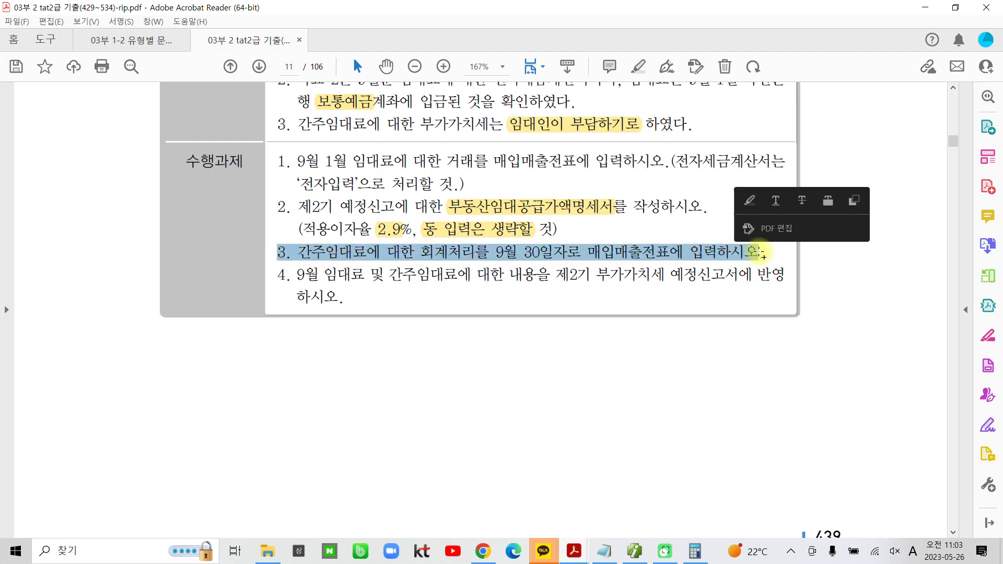
{"action": "left_click", "coordinate": [747, 208]}
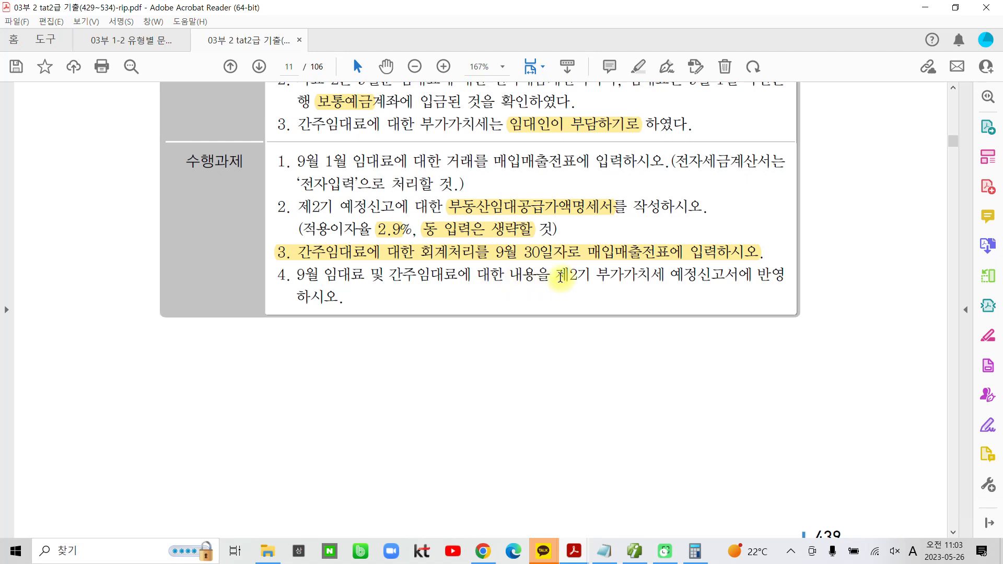
{"action": "left_click_drag", "start_coordinate": [557, 276], "coordinate": [674, 272]}
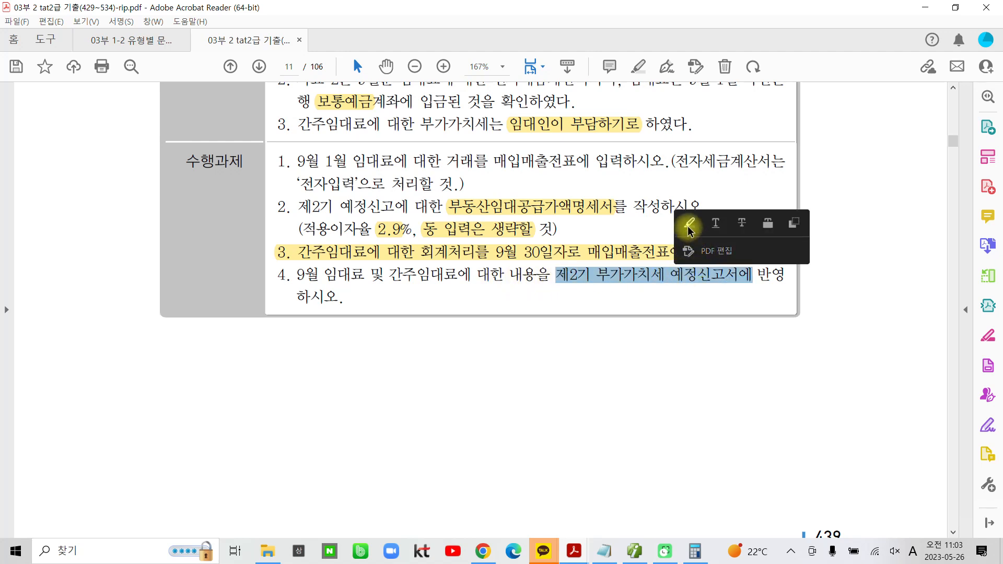
{"action": "left_click", "coordinate": [687, 221]}
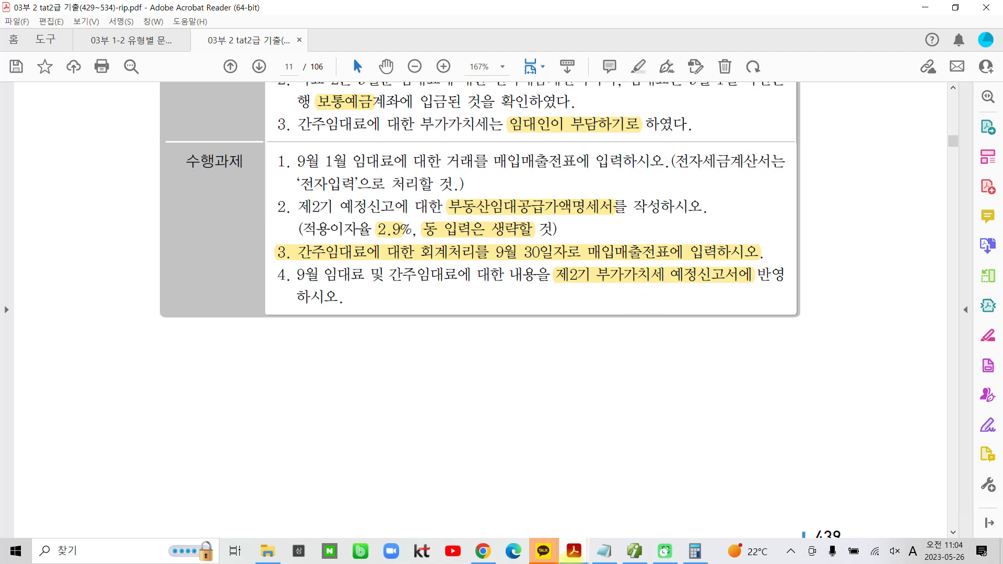
Switch back to the accounting program and load the 부가가치세신고서 for 07월 01일 to 09월 30일 with 신고구분 1.정기신고
{"action": "left_click", "coordinate": [641, 554]}
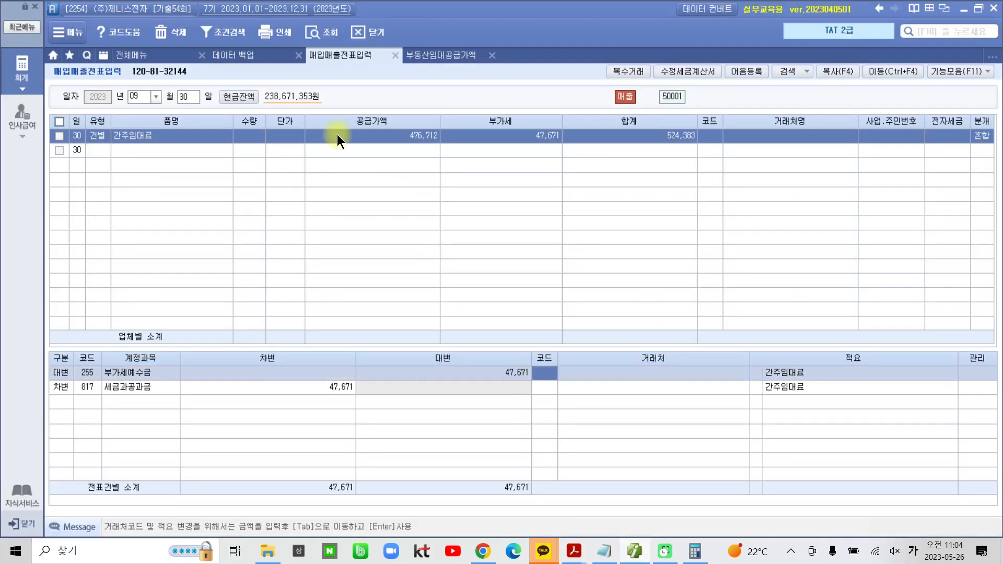
{"action": "left_click", "coordinate": [156, 56]}
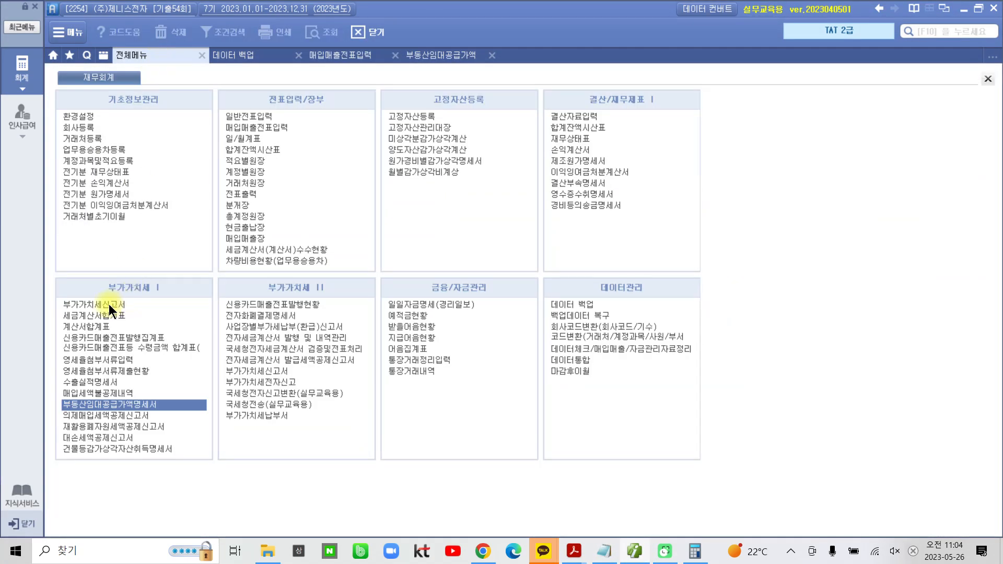
{"action": "left_click", "coordinate": [108, 304]}
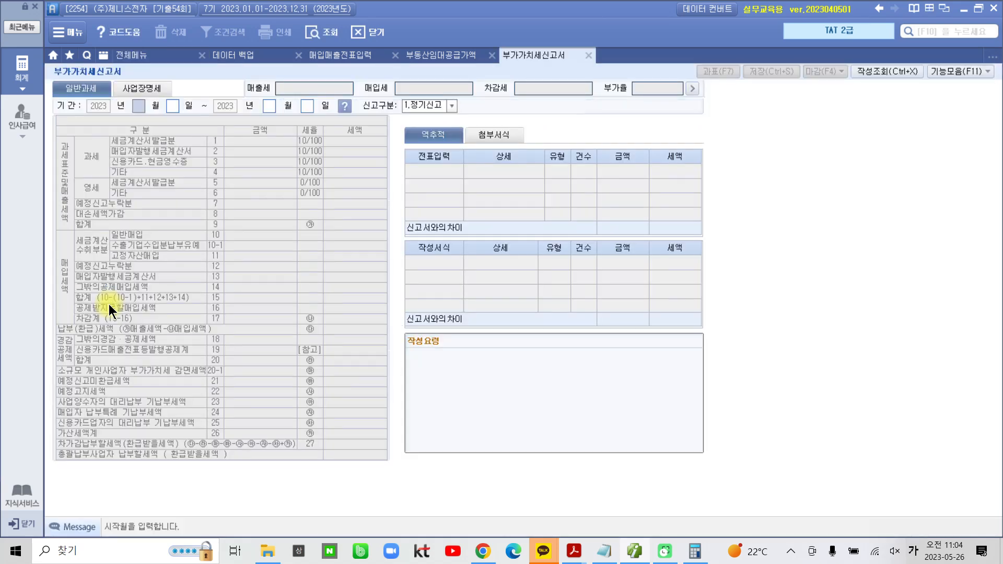
{"action": "type", "text": "07"}
{"action": "key", "text": "Return"}
{"action": "key", "text": "Return"}
{"action": "type", "text": "09"}
{"action": "key", "text": "Return"}
{"action": "key", "text": "Return"}
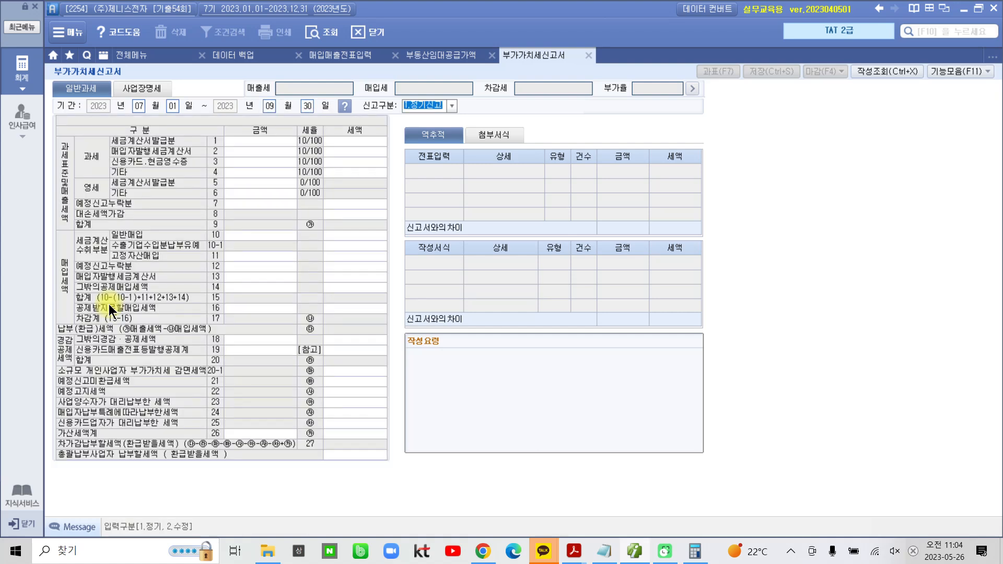
{"action": "key", "text": "Return"}
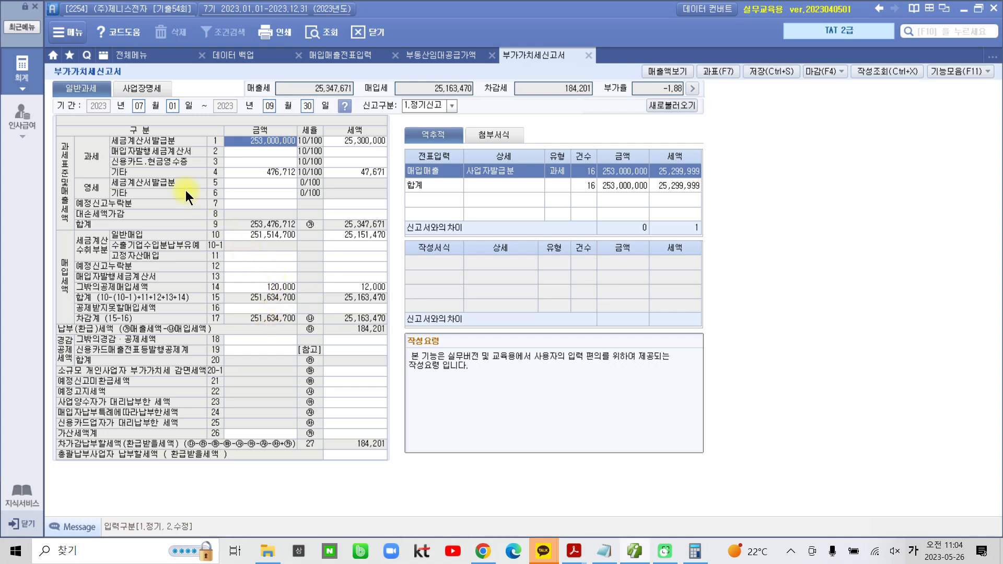
Check the 과세 기타 row's 금액 and 세액 against their source details and the September 30 간주임대료 entry
{"action": "left_click", "coordinate": [262, 172]}
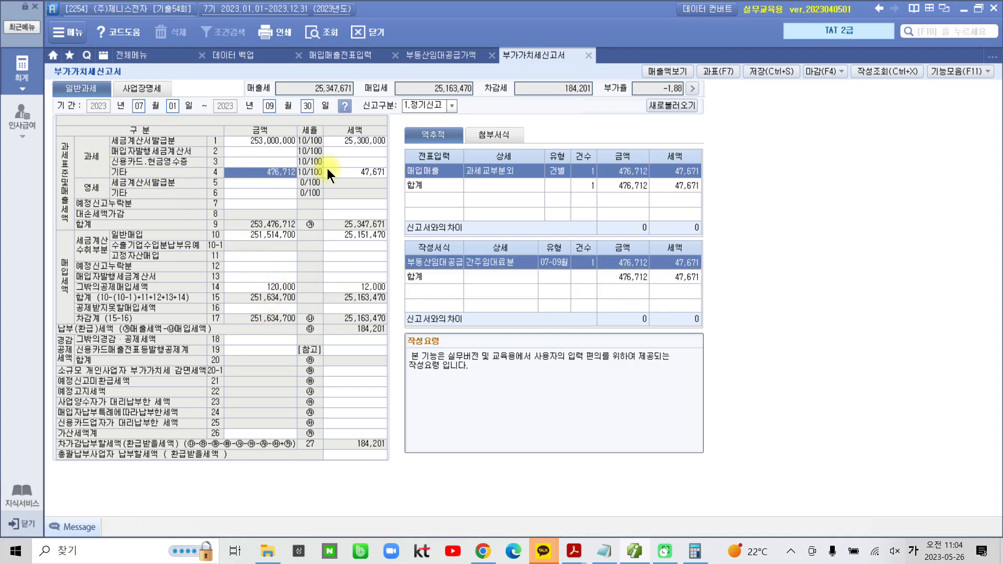
{"action": "left_click", "coordinate": [355, 170]}
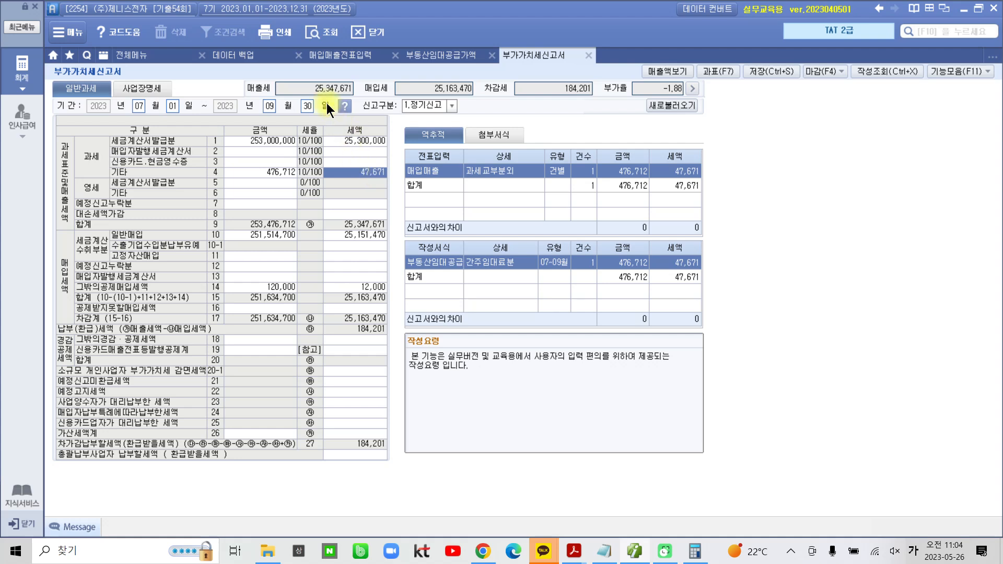
{"action": "left_click", "coordinate": [337, 57]}
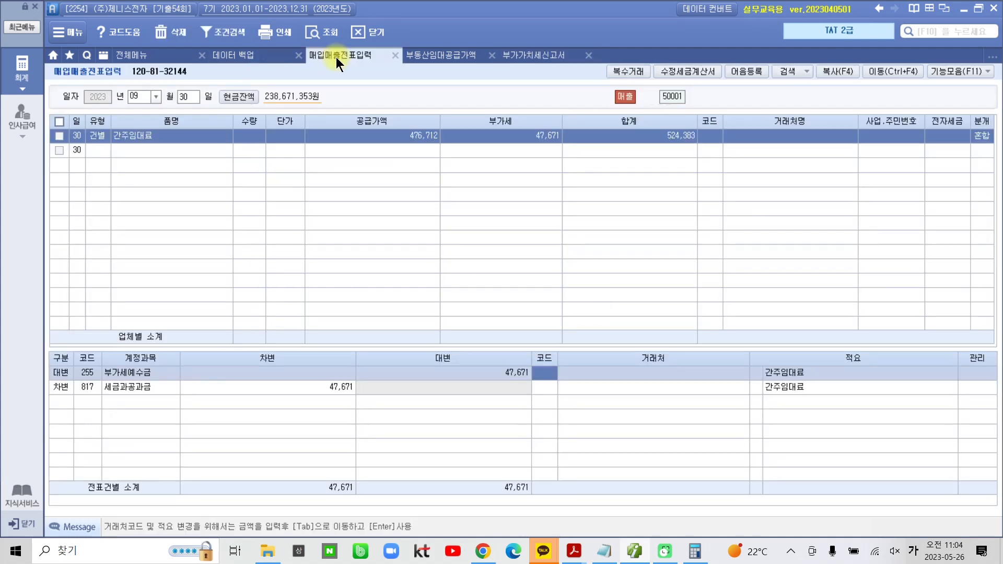
Save the 부가가치세신고서 and bring up the tat2급 기출 problem PDF in Acrobat Reader
{"action": "left_click", "coordinate": [519, 57]}
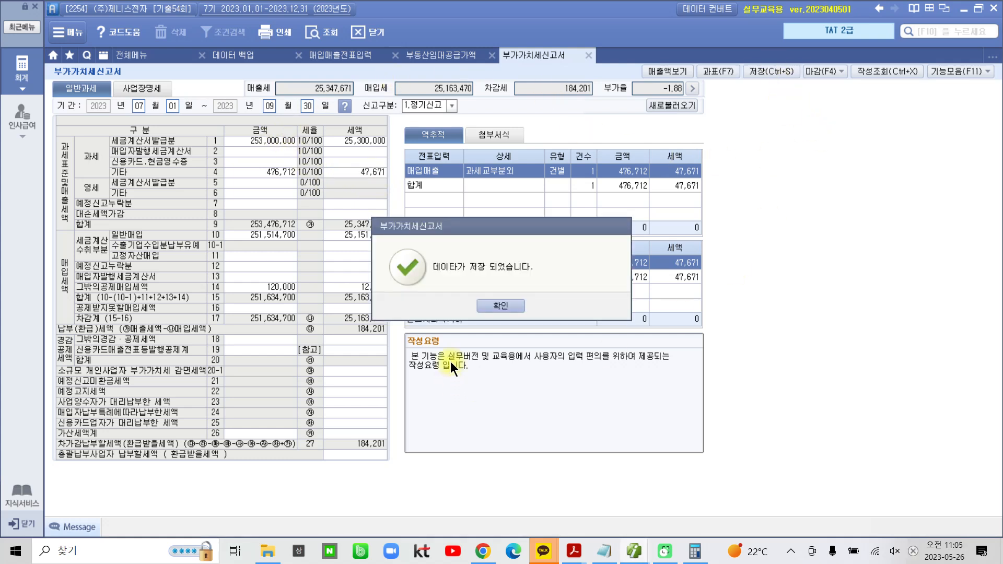
{"action": "left_click", "coordinate": [493, 306]}
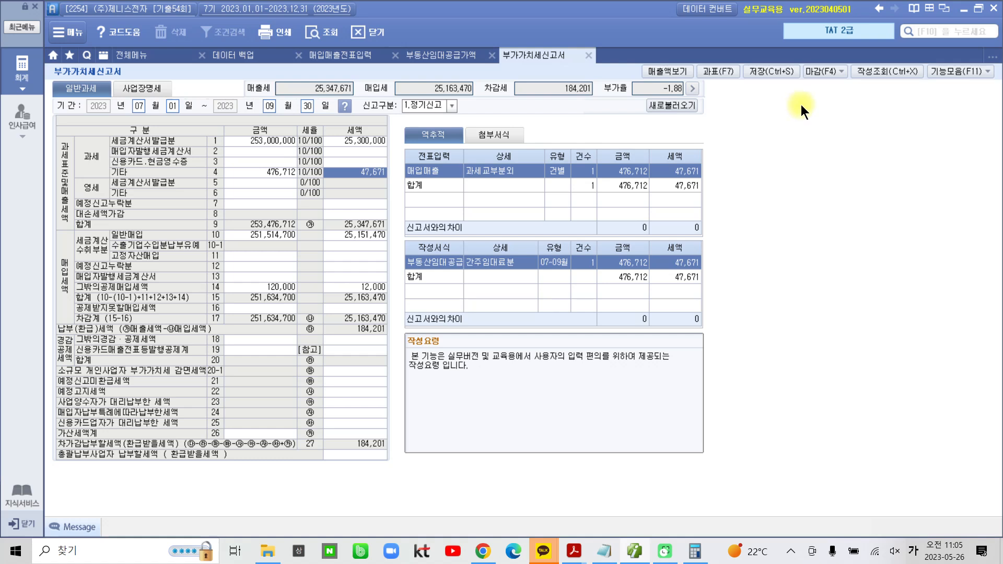
{"action": "left_click", "coordinate": [575, 553]}
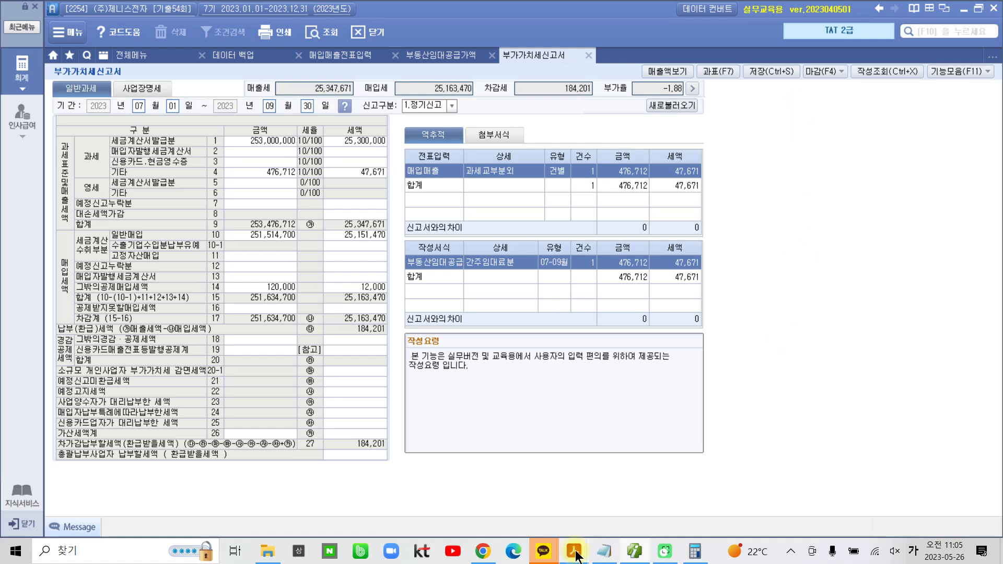
{"action": "left_click", "coordinate": [665, 503]}
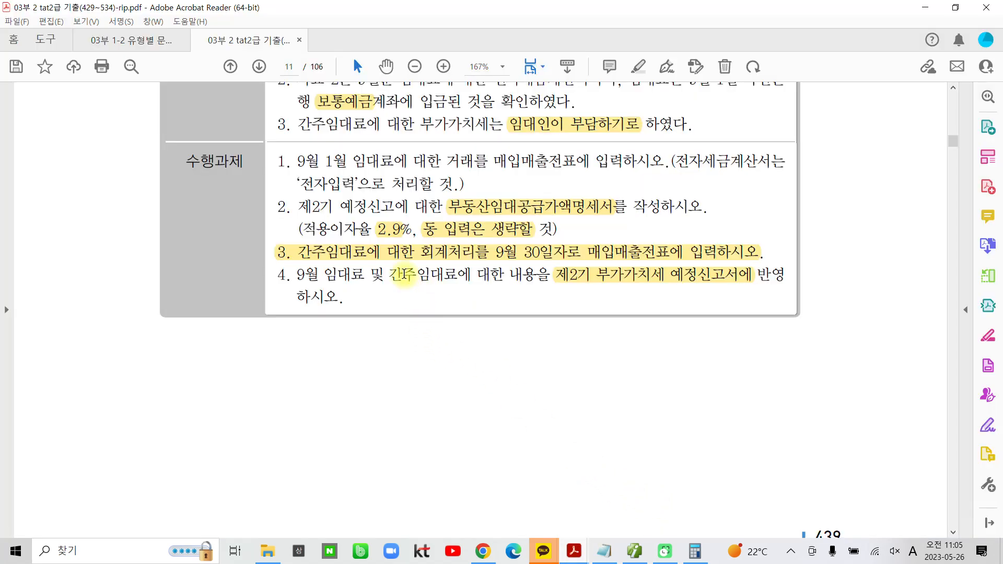
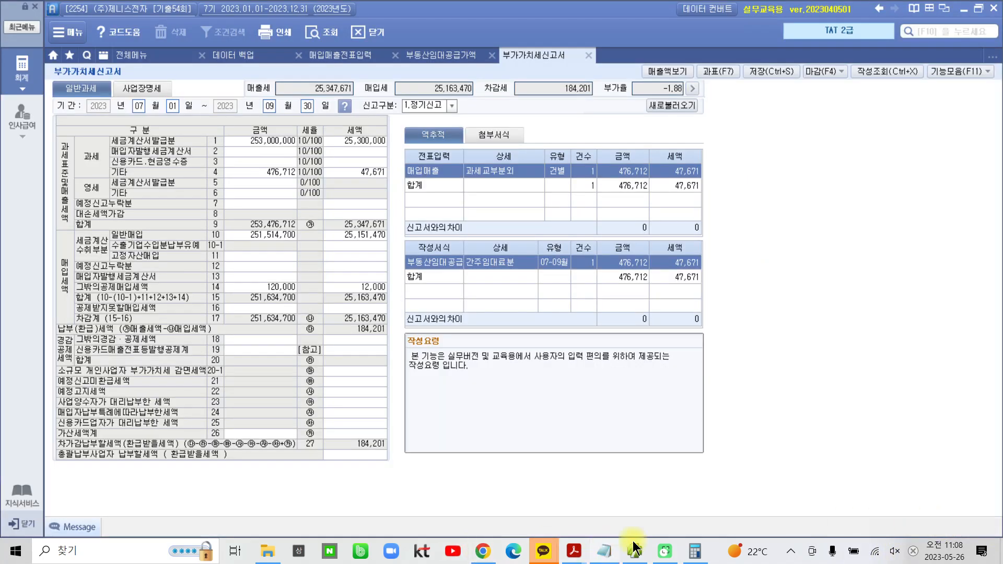
Switch to the tat2급 기출 PDF in Acrobat Reader and highlight "대손세액공제신고서" in the heading of problem 4
{"action": "left_click", "coordinate": [637, 551]}
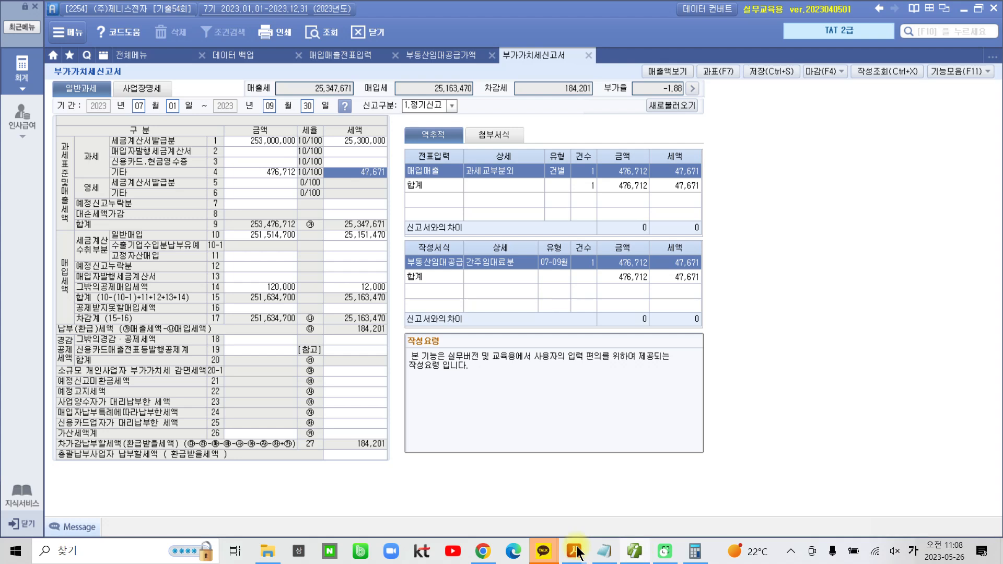
{"action": "mouse_move", "coordinate": [579, 553]}
{"action": "left_click", "coordinate": [628, 492]}
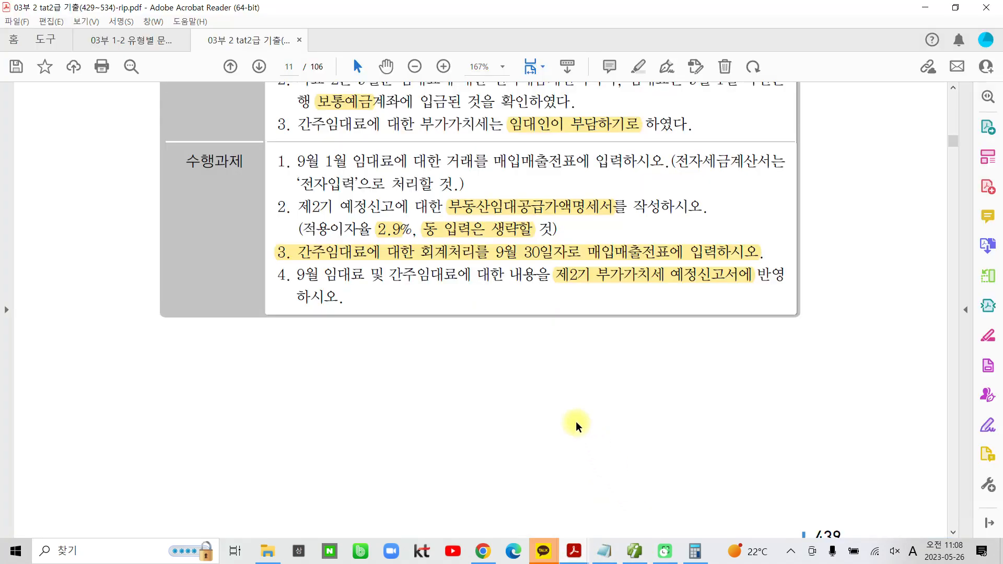
{"action": "scroll", "coordinate": [577, 420], "scroll_direction": "down", "scroll_amount": 5}
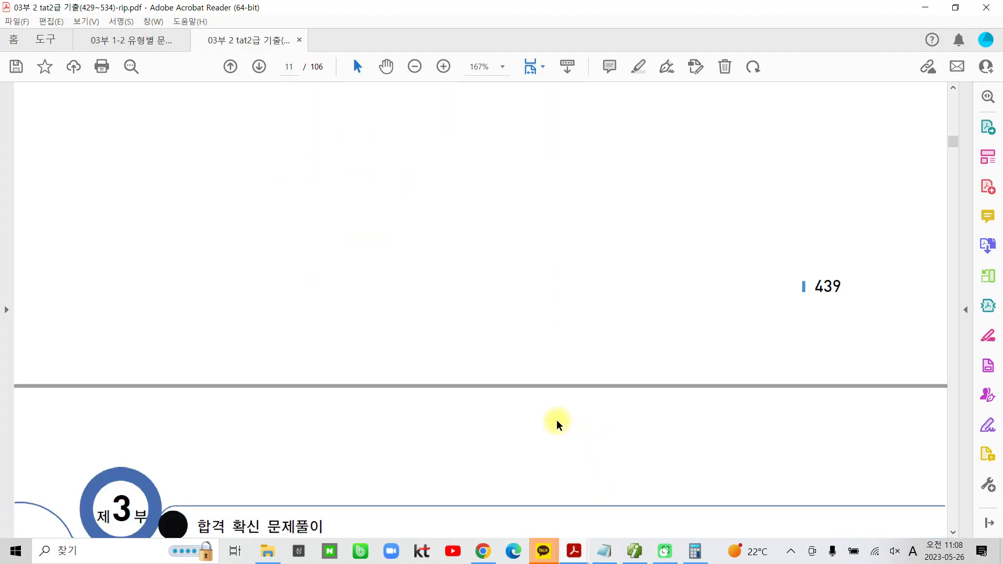
{"action": "scroll", "coordinate": [476, 423], "scroll_direction": "down", "scroll_amount": 9}
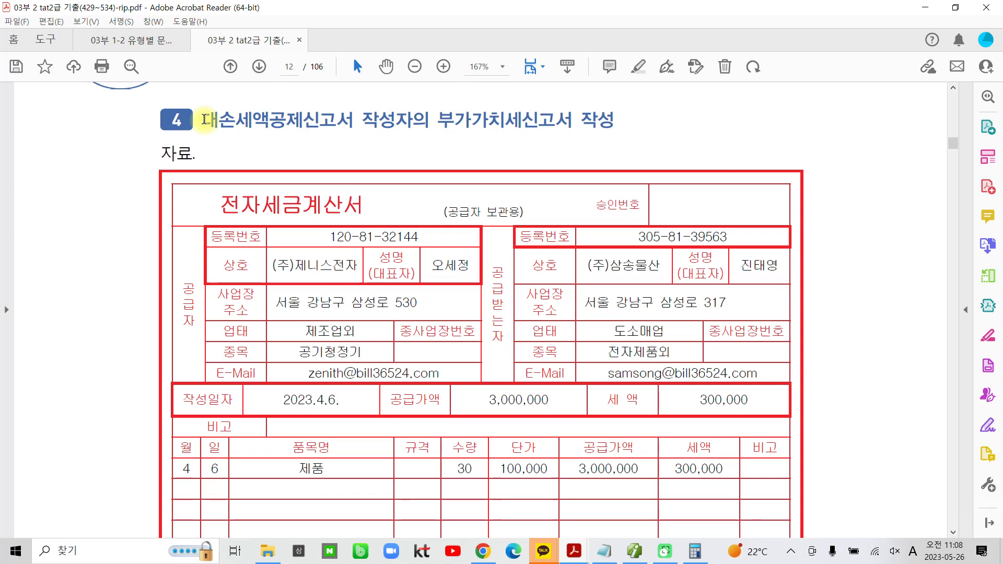
{"action": "left_click_drag", "start_coordinate": [204, 119], "coordinate": [352, 119]}
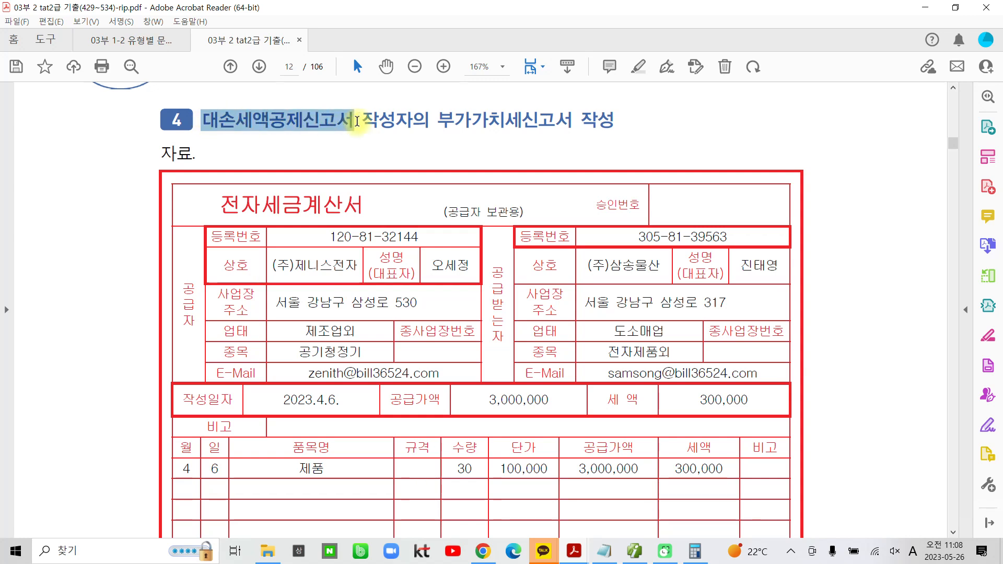
{"action": "left_click", "coordinate": [374, 95]}
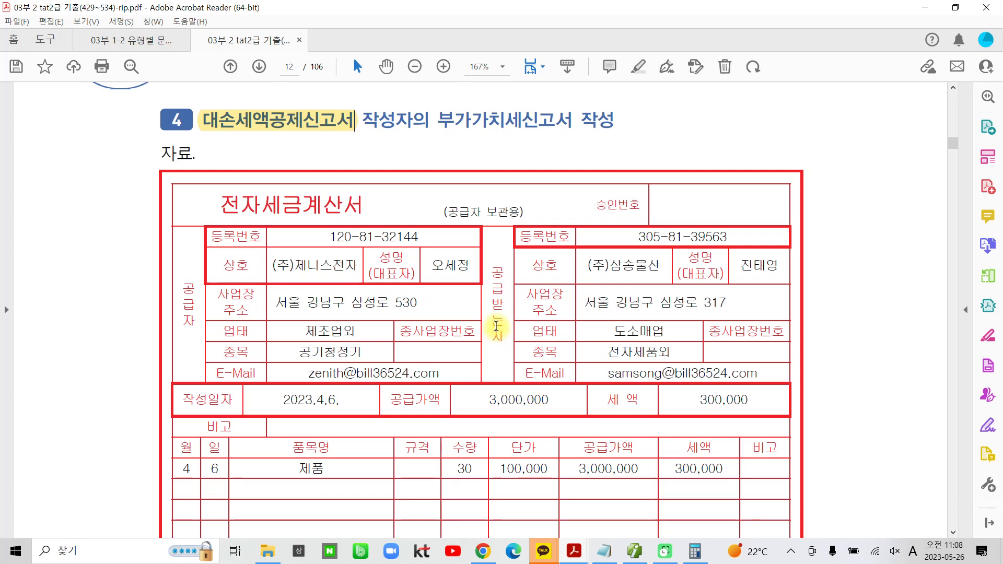
Highlight the 작성일자 2023.4.6. on problem 4's 전자세금계산서
{"action": "scroll", "coordinate": [496, 325], "scroll_direction": "down", "scroll_amount": 3}
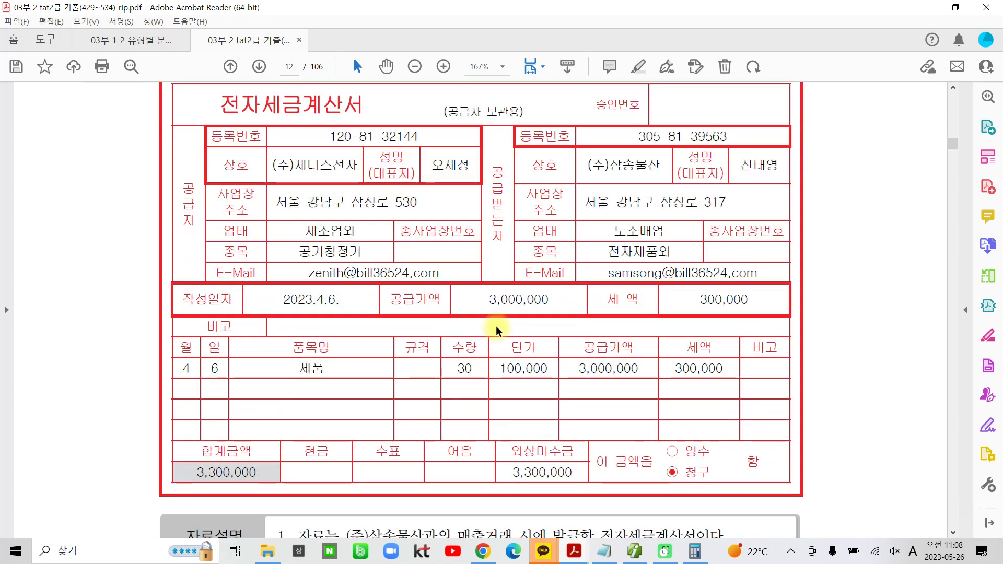
{"action": "scroll", "coordinate": [496, 325], "scroll_direction": "up", "scroll_amount": 2}
{"action": "scroll", "coordinate": [364, 323], "scroll_direction": "down", "scroll_amount": 1}
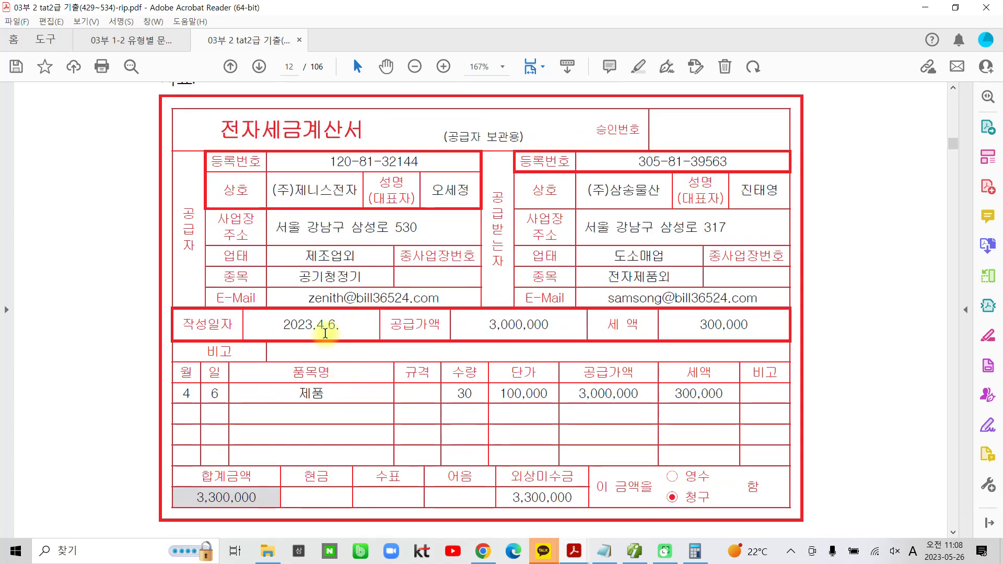
{"action": "left_click_drag", "start_coordinate": [281, 325], "coordinate": [338, 324]}
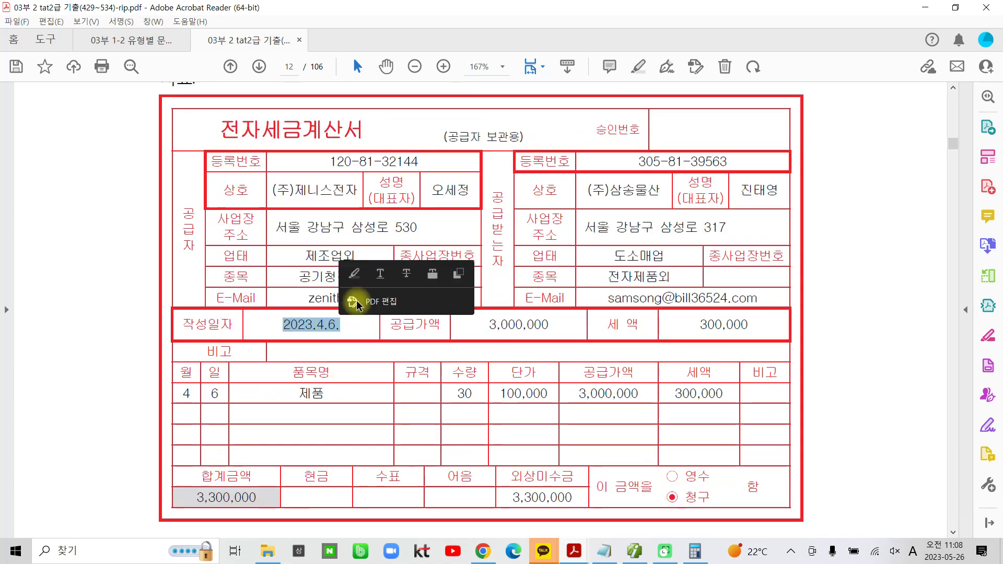
{"action": "left_click", "coordinate": [350, 277]}
Highlight "8.기타입력" and "재판상 화해" in item 2 of the 자료설명
{"action": "scroll", "coordinate": [407, 431], "scroll_direction": "down", "scroll_amount": 2}
{"action": "scroll", "coordinate": [408, 430], "scroll_direction": "down", "scroll_amount": 2}
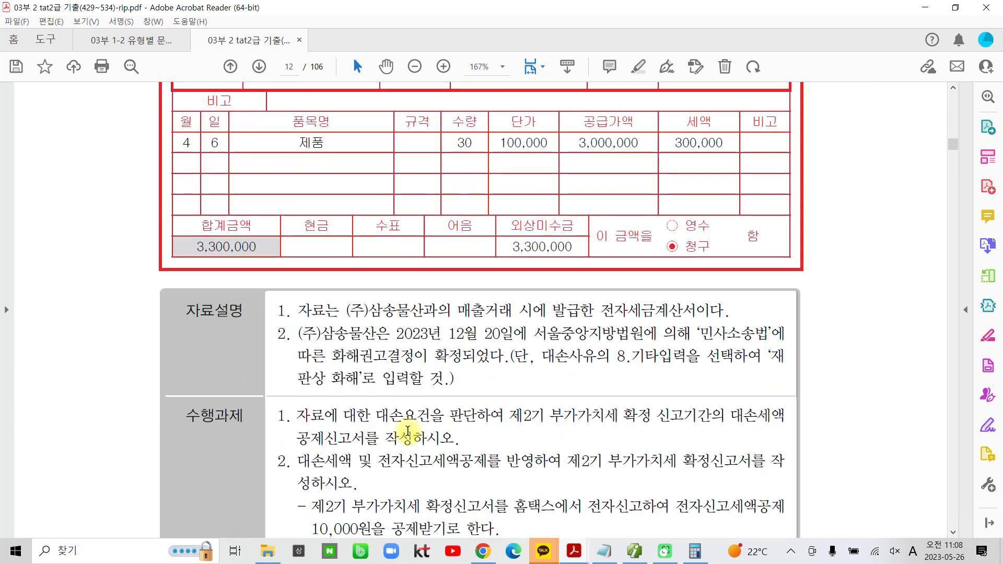
{"action": "scroll", "coordinate": [407, 431], "scroll_direction": "down", "scroll_amount": 3}
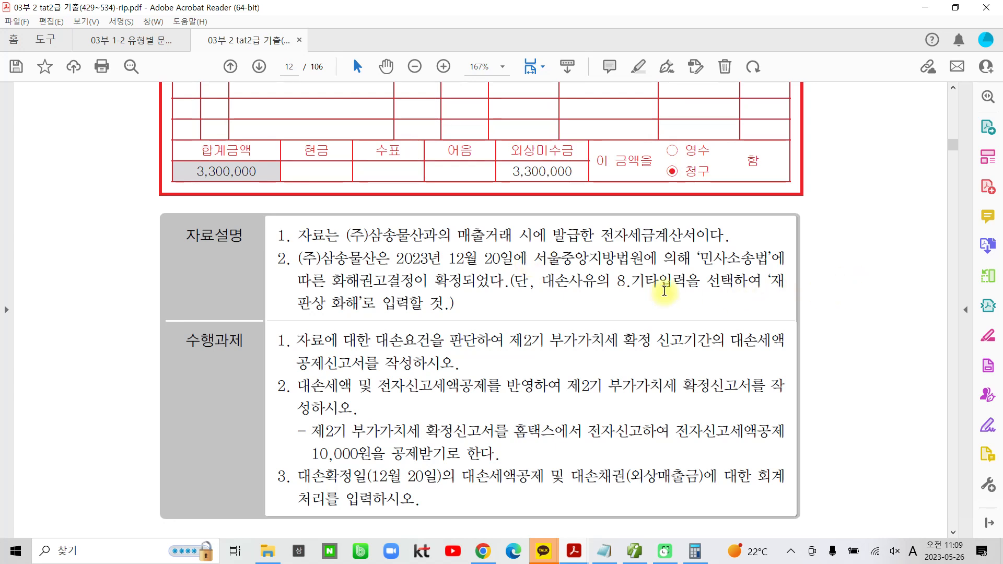
{"action": "left_click_drag", "start_coordinate": [618, 282], "coordinate": [685, 282]}
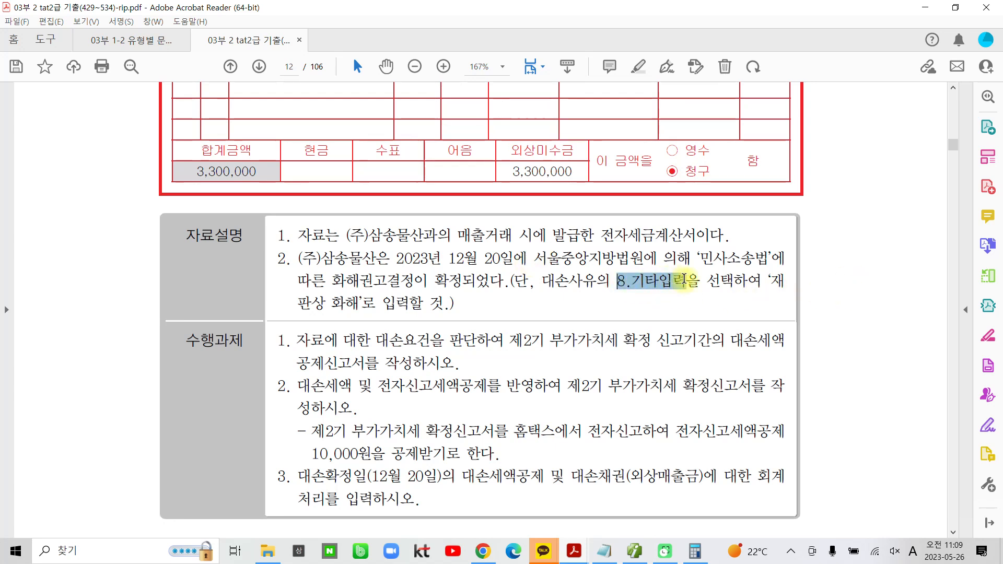
{"action": "left_click", "coordinate": [700, 230]}
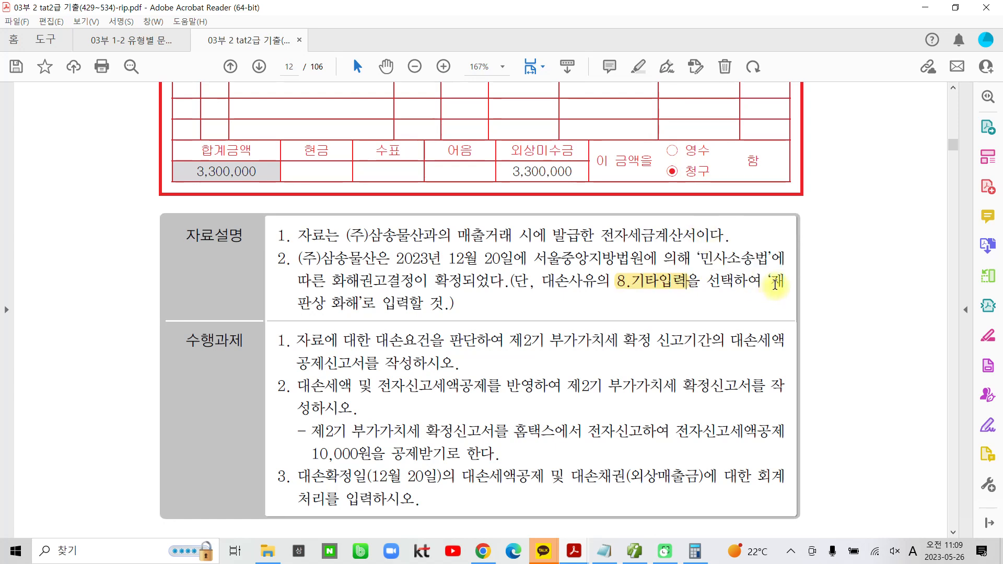
{"action": "left_click_drag", "start_coordinate": [775, 283], "coordinate": [362, 305]}
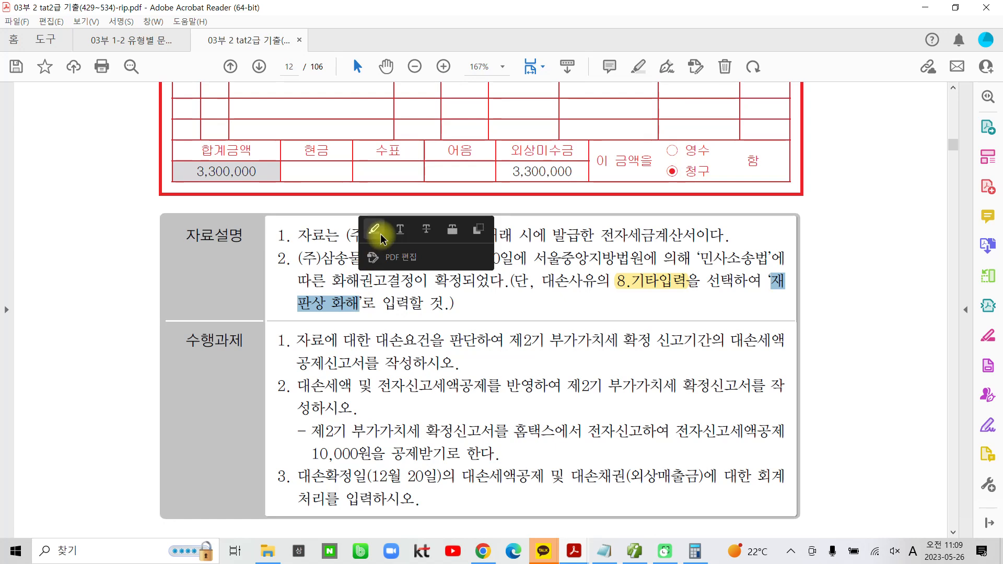
{"action": "left_click", "coordinate": [374, 230]}
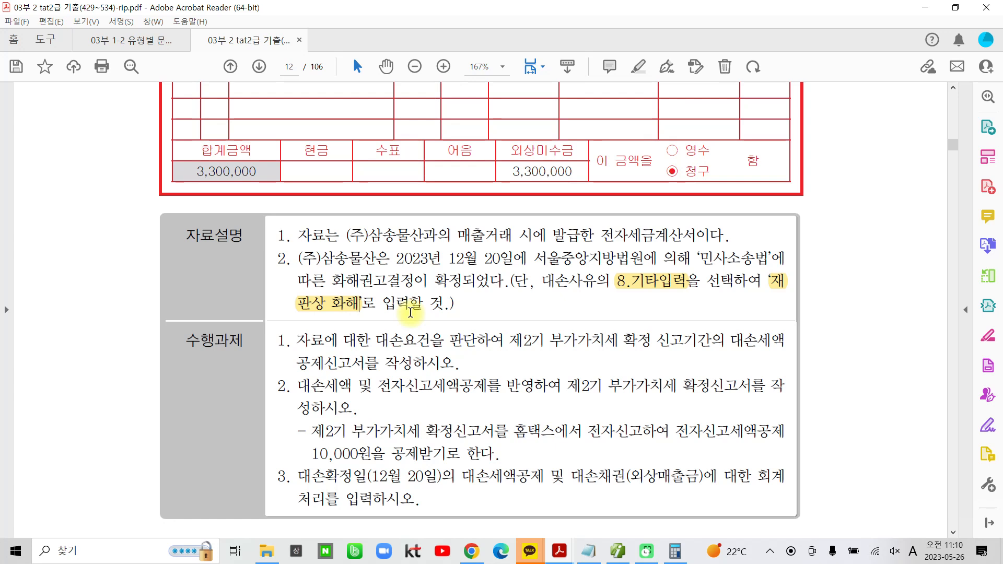
Highlight "대손세액공제신고서" and "제2기 부가가치세 확정 신고기간의" in task 1 of the 수행과제
{"action": "scroll", "coordinate": [307, 374], "scroll_direction": "down", "scroll_amount": 1}
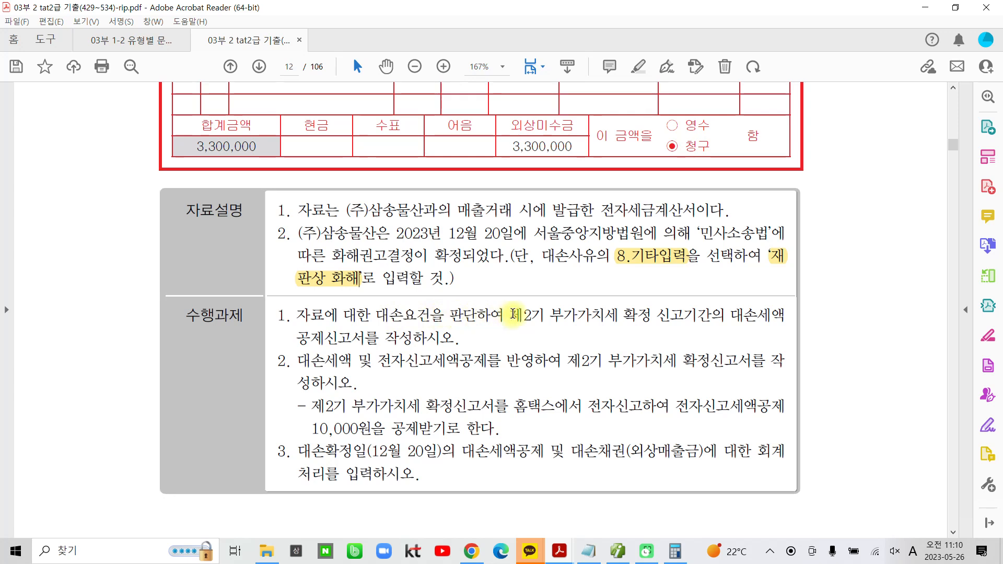
{"action": "left_click_drag", "start_coordinate": [731, 315], "coordinate": [369, 321]}
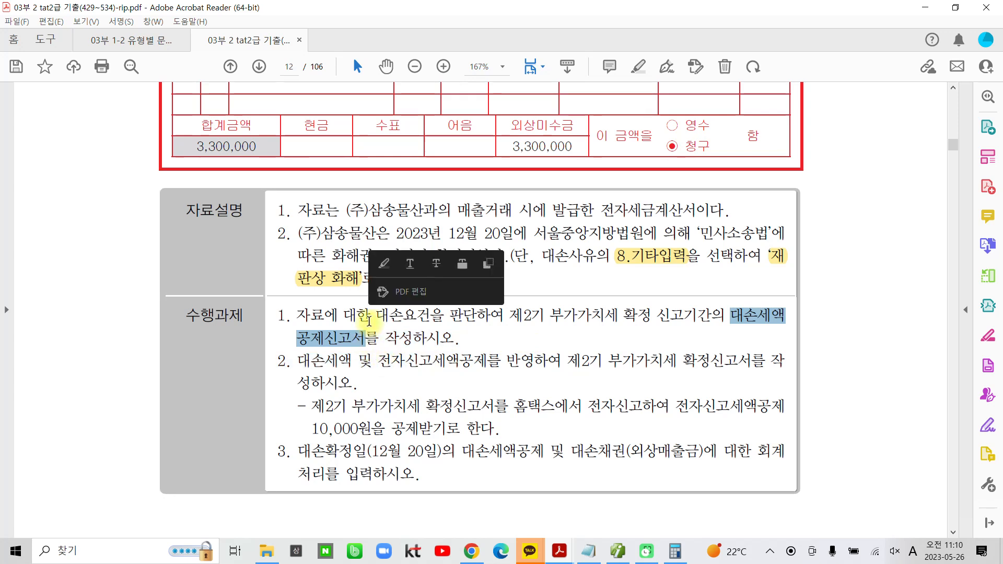
{"action": "left_click", "coordinate": [384, 263]}
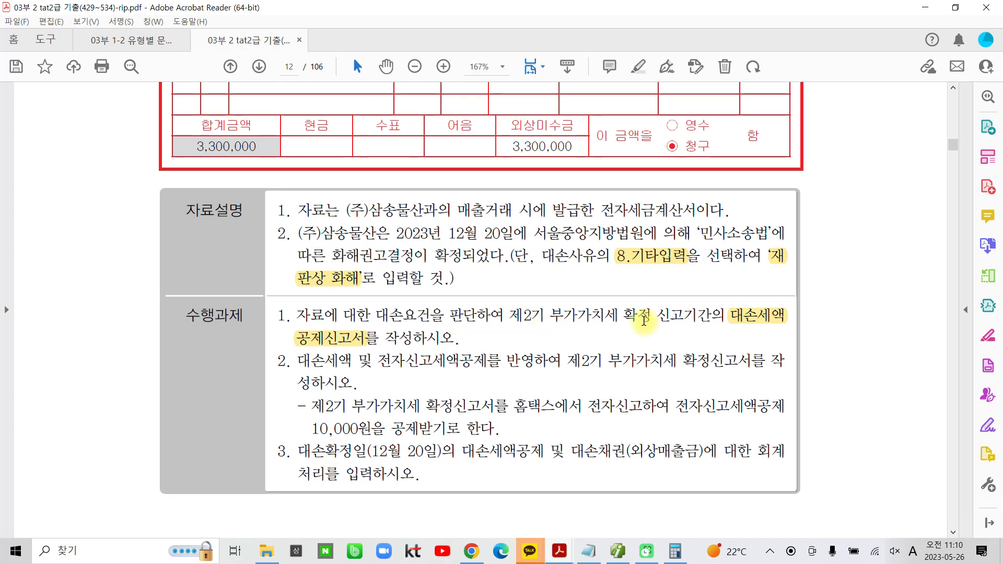
{"action": "left_click_drag", "start_coordinate": [510, 316], "coordinate": [690, 307]}
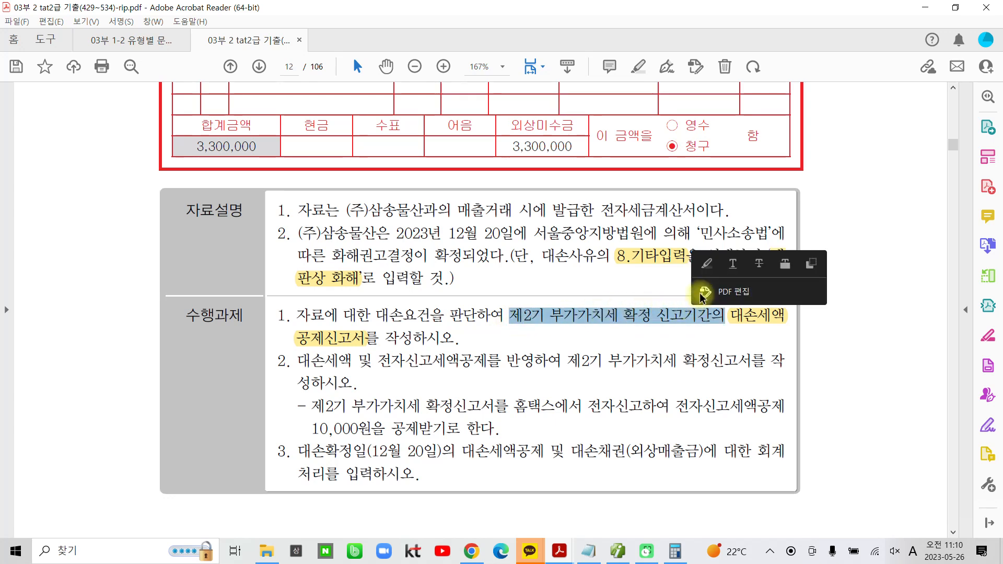
{"action": "left_click", "coordinate": [702, 264]}
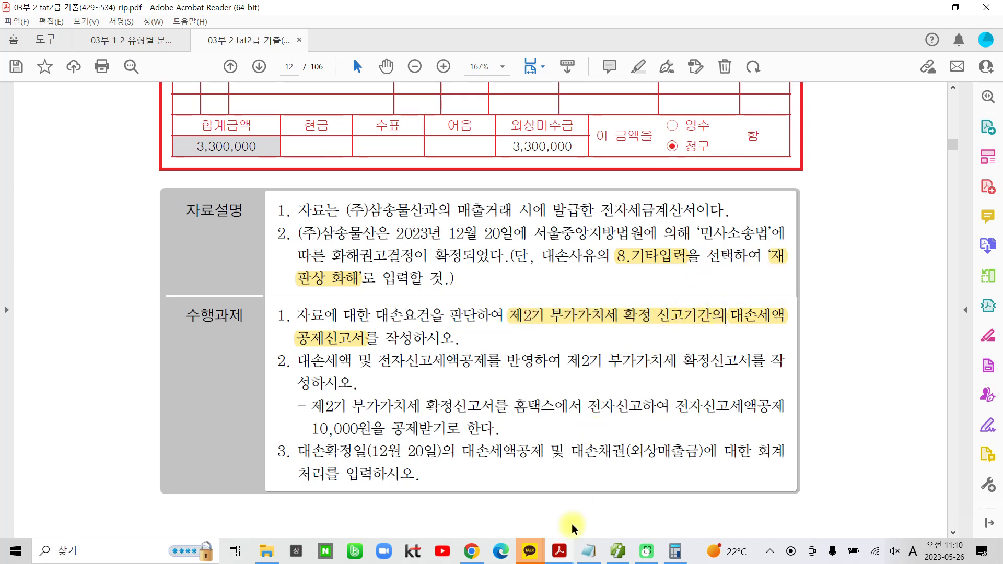
Switch back to the accounting program and open the 대손세액공제신고서 for the period 10월 to 12월
{"action": "left_click", "coordinate": [618, 551]}
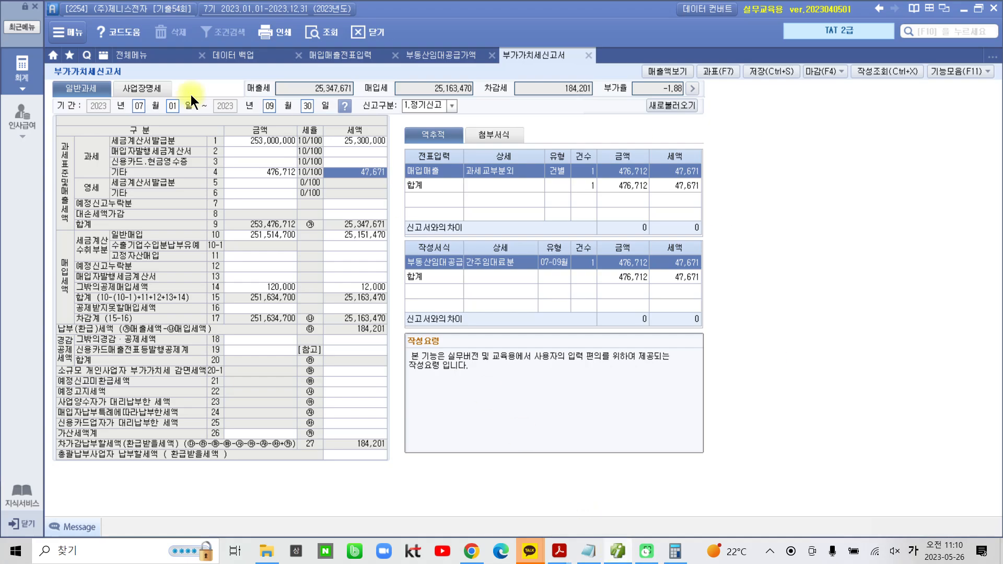
{"action": "left_click", "coordinate": [133, 56]}
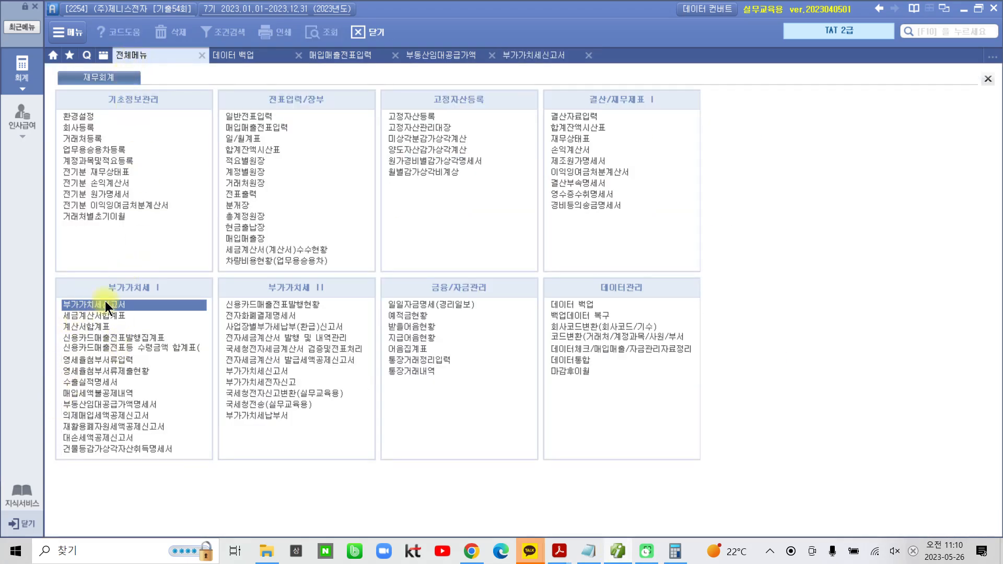
{"action": "left_click", "coordinate": [79, 438]}
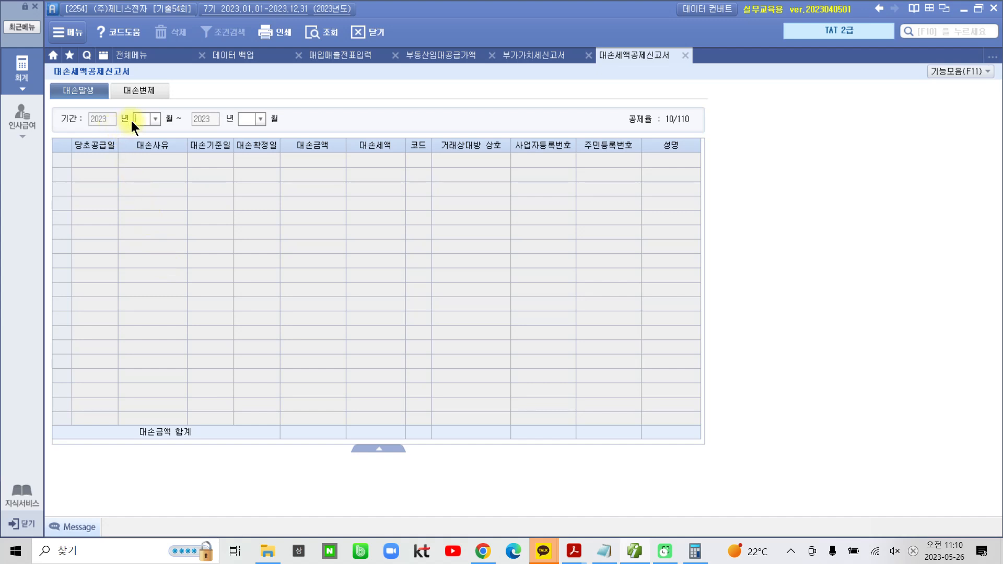
{"action": "type", "text": "10"}
{"action": "key", "text": "Return"}
{"action": "type", "text": "12"}
{"action": "key", "text": "Return"}
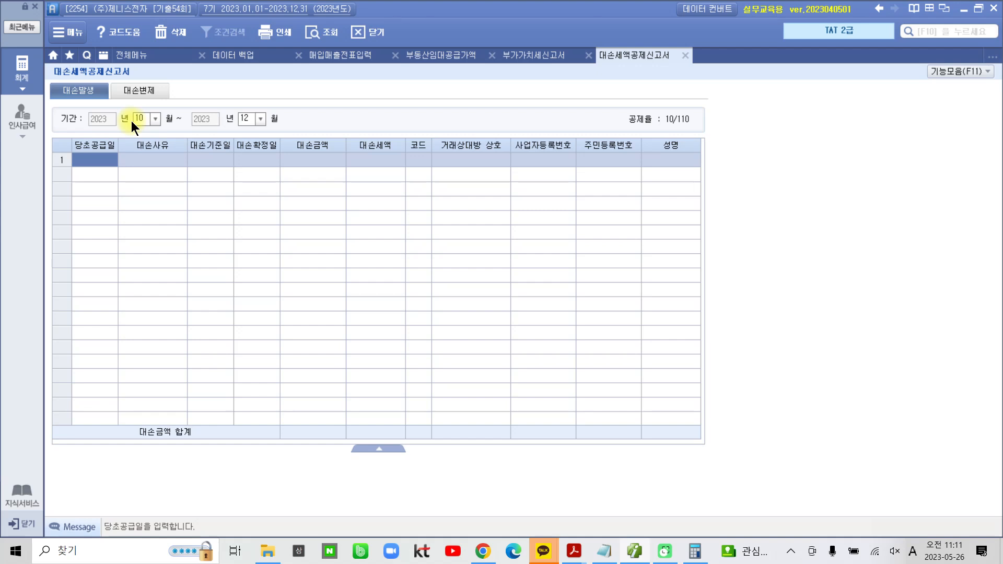
Enter 당초공급일 2023-04-06 in the first 대손발생 row, with 대손사유 8.기타입력 worded "재판상 화해"
{"action": "type", "text": "2023-"}
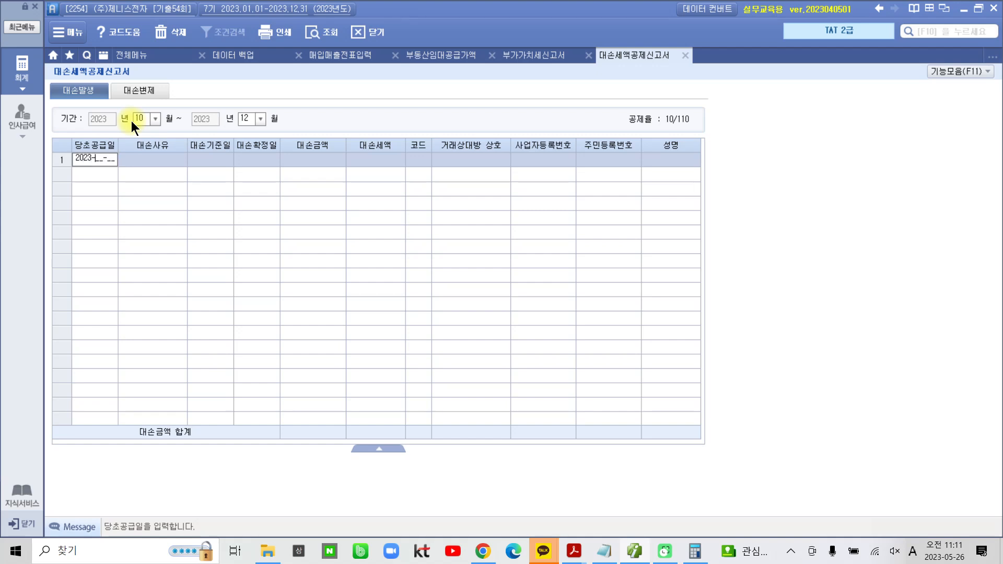
{"action": "type", "text": "04-06"}
{"action": "key", "text": "Return"}
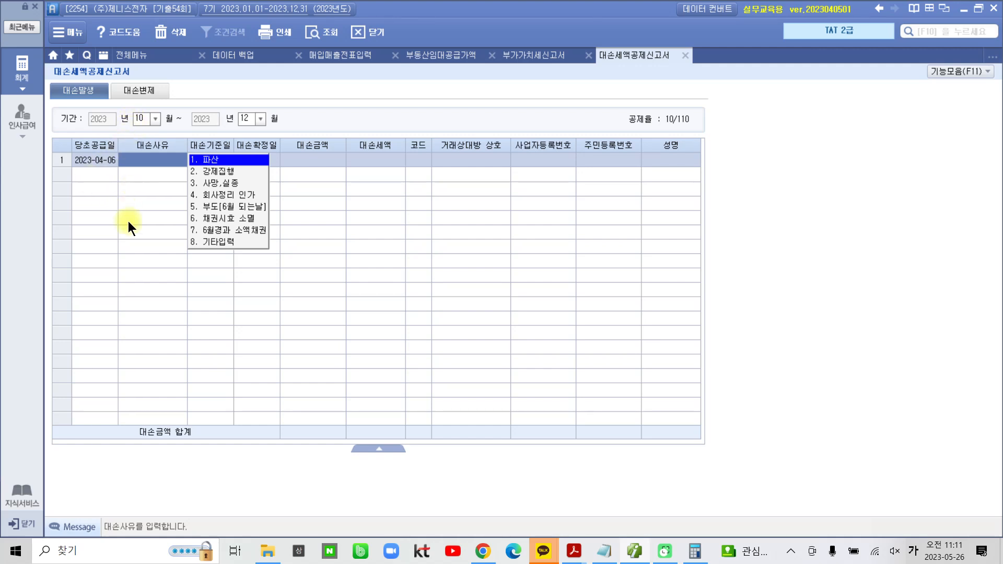
{"action": "left_click", "coordinate": [211, 242]}
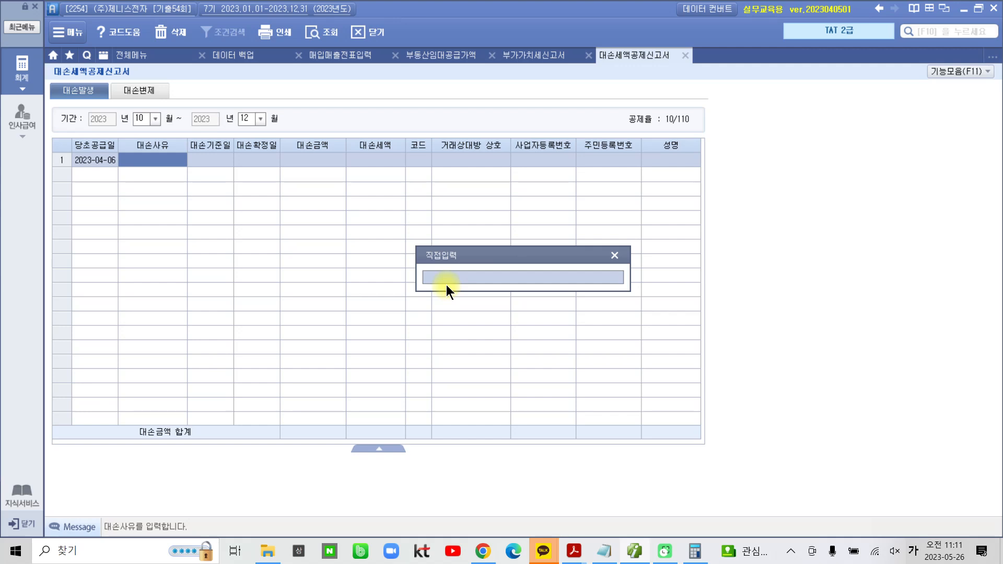
{"action": "type", "text": "사"}
{"action": "type", "text": "재판상"}
{"action": "type", "text": " 화해"}
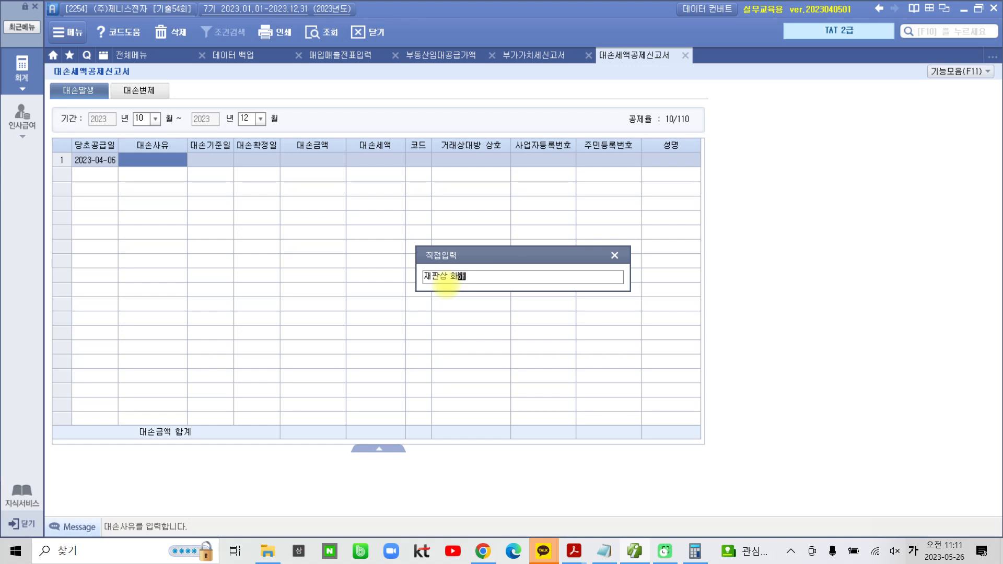
{"action": "key", "text": "Return"}
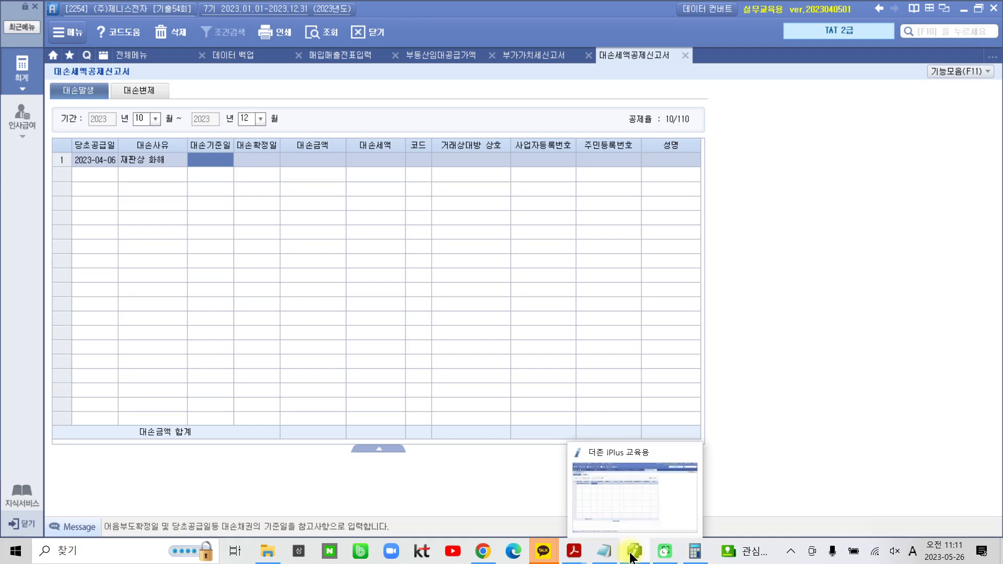
Consult problem 4 in the Acrobat Reader PDF, and set the row's 대손기준일 to 2023-12-20 in the accounting program
{"action": "mouse_move", "coordinate": [578, 551]}
{"action": "left_click", "coordinate": [633, 528]}
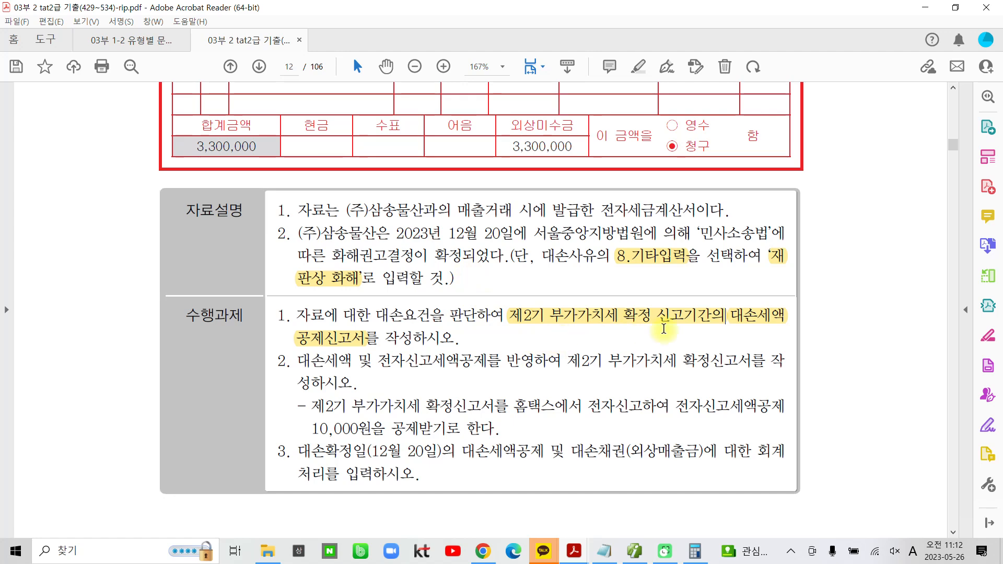
{"action": "scroll", "coordinate": [653, 331], "scroll_direction": "up", "scroll_amount": 3}
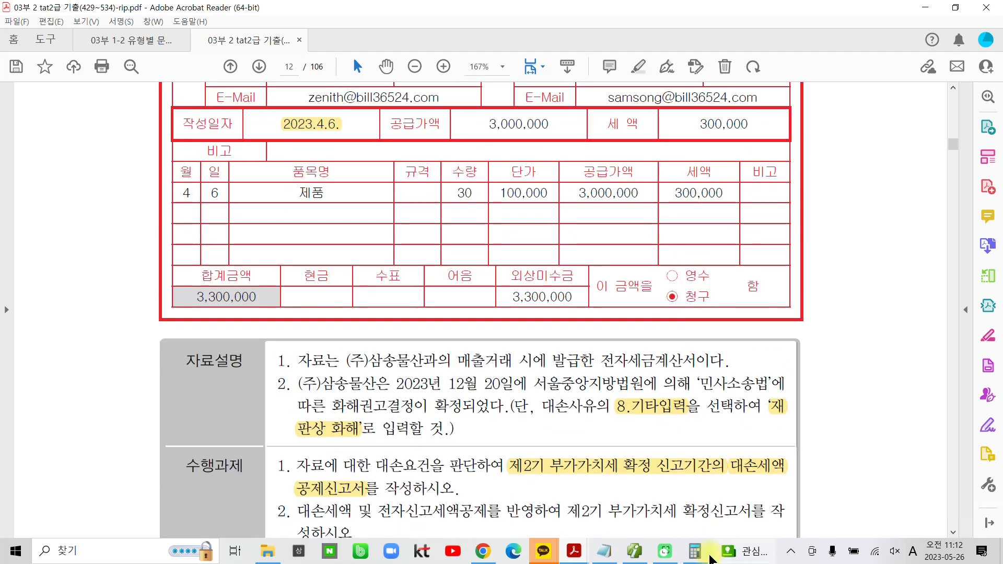
{"action": "left_click", "coordinate": [635, 551]}
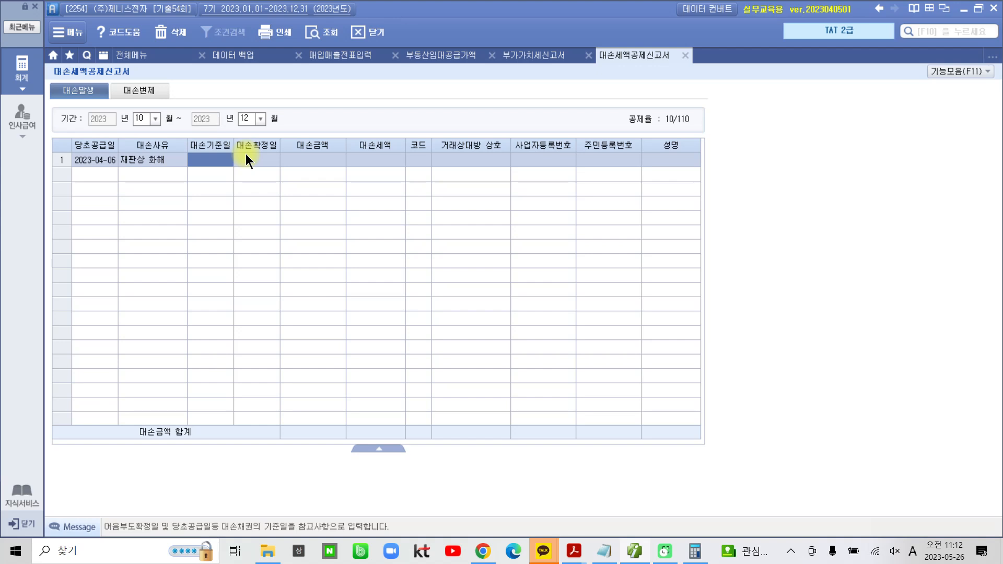
{"action": "type", "text": "2023-"}
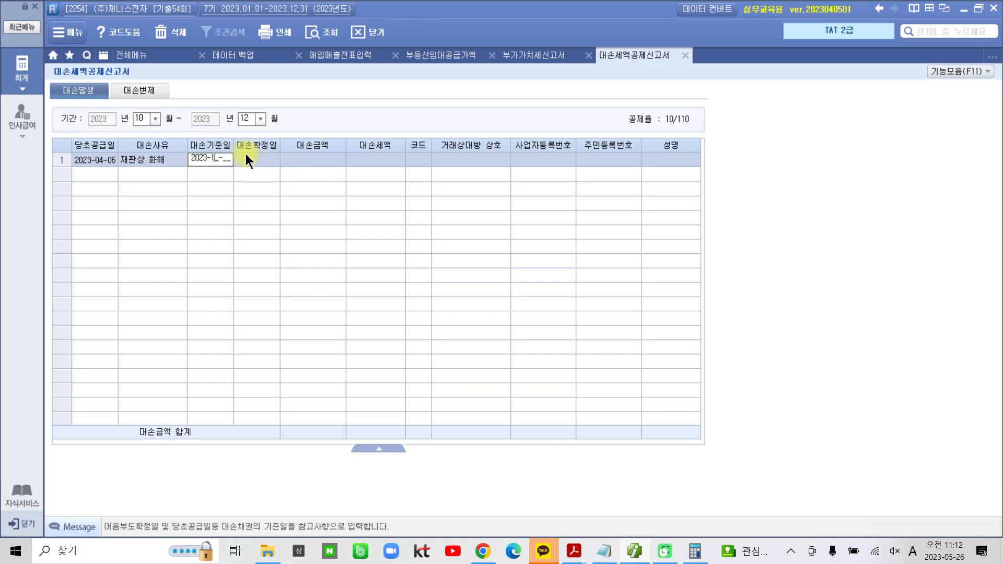
{"action": "type", "text": "12-"}
{"action": "type", "text": "20"}
{"action": "key", "text": "Return"}
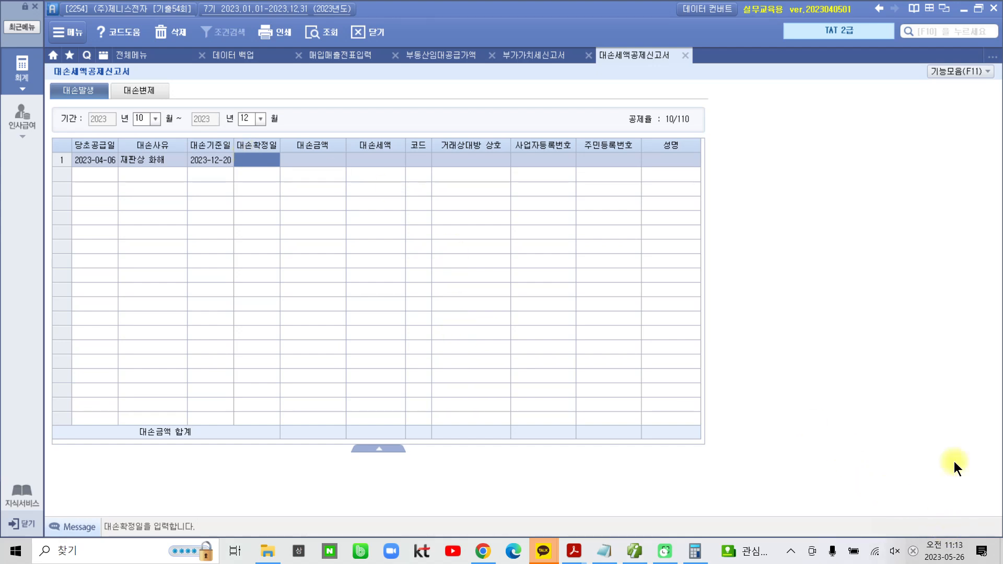
{"action": "left_click", "coordinate": [208, 158]}
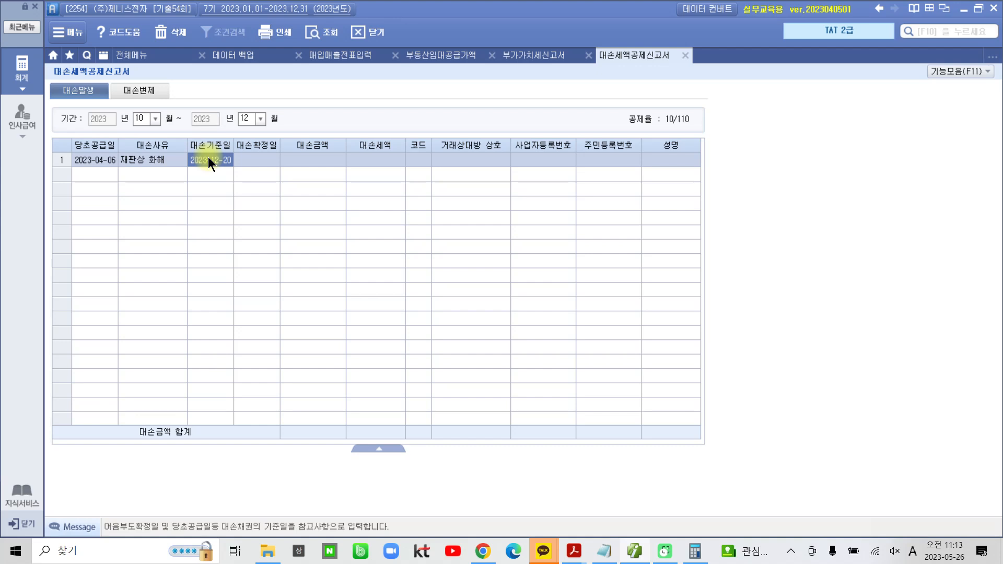
Set the first 대손발생 row's 대손기준일 to 2023-04-06 and its 대손확정일 to 2023-12-20
{"action": "type", "text": "2023-04-06"}
{"action": "key", "text": "Return"}
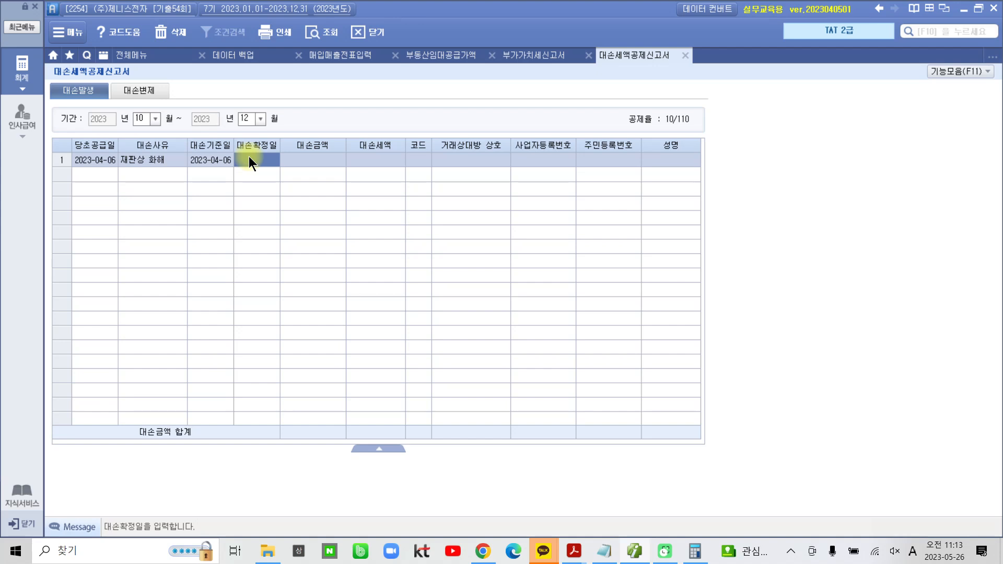
{"action": "type", "text": "31220"}
{"action": "key", "text": "Return"}
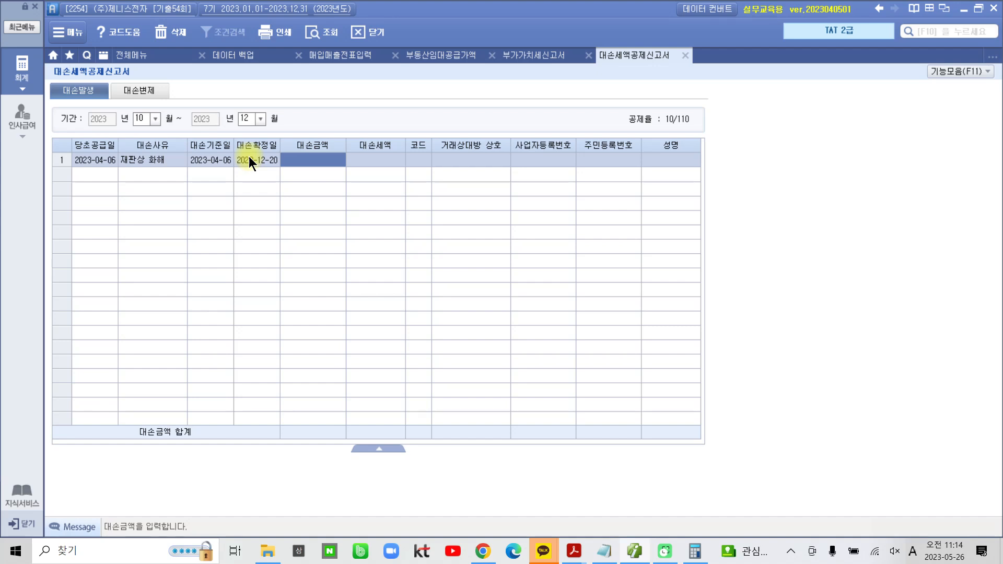
Enter 3,300,000 as the row's 대손금액 and accept the automatically calculated 대손세액
{"action": "type", "text": "3"}
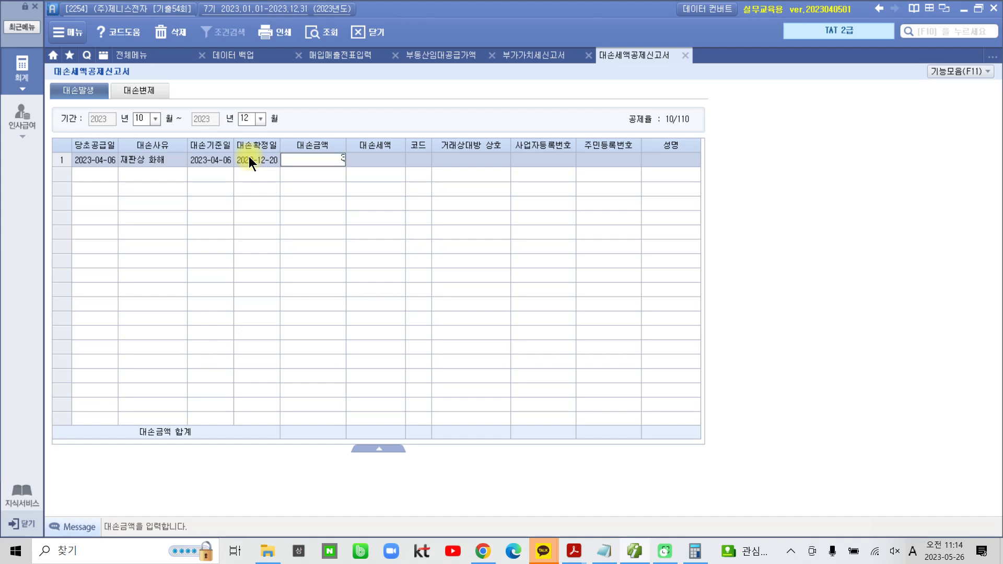
{"action": "type", "text": ",300,000"}
{"action": "key", "text": "Return"}
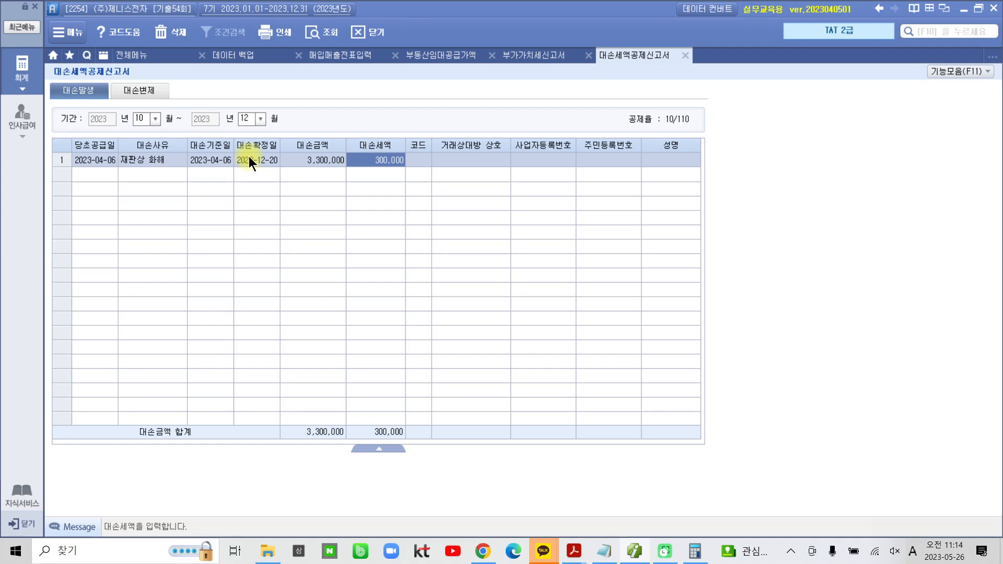
{"action": "key", "text": "Return"}
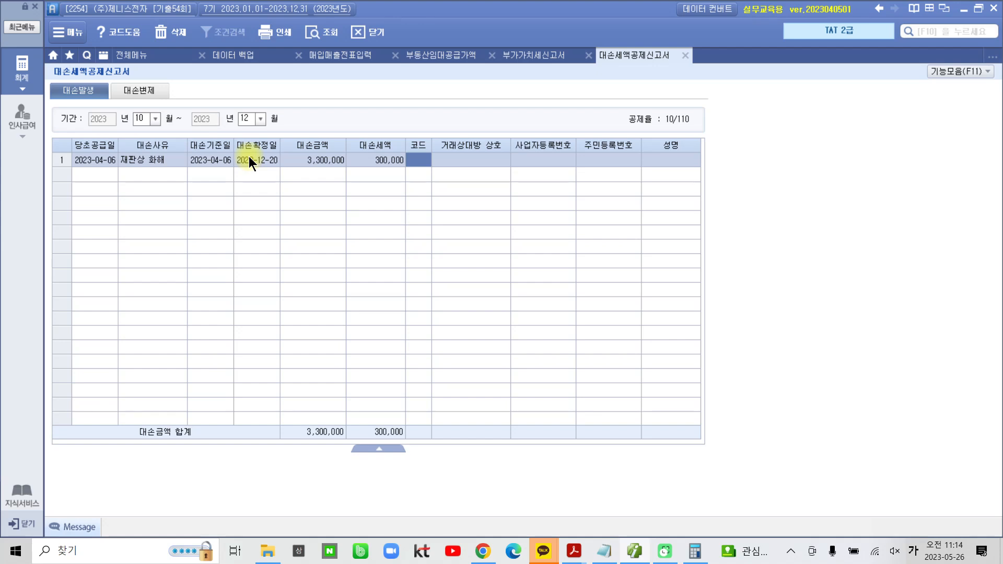
Assign trading partner code 00129 to the row and enter (주)삼송물산 as its 거래상대방 상호
{"action": "double_click", "coordinate": [422, 157]}
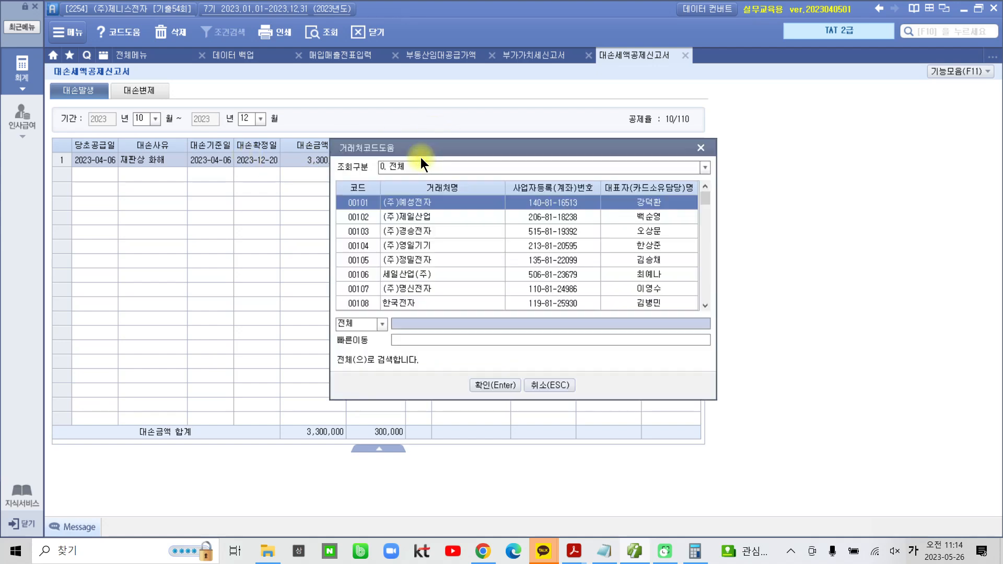
{"action": "type", "text": "삼보"}
{"action": "key", "text": "Return"}
{"action": "key", "text": "Return"}
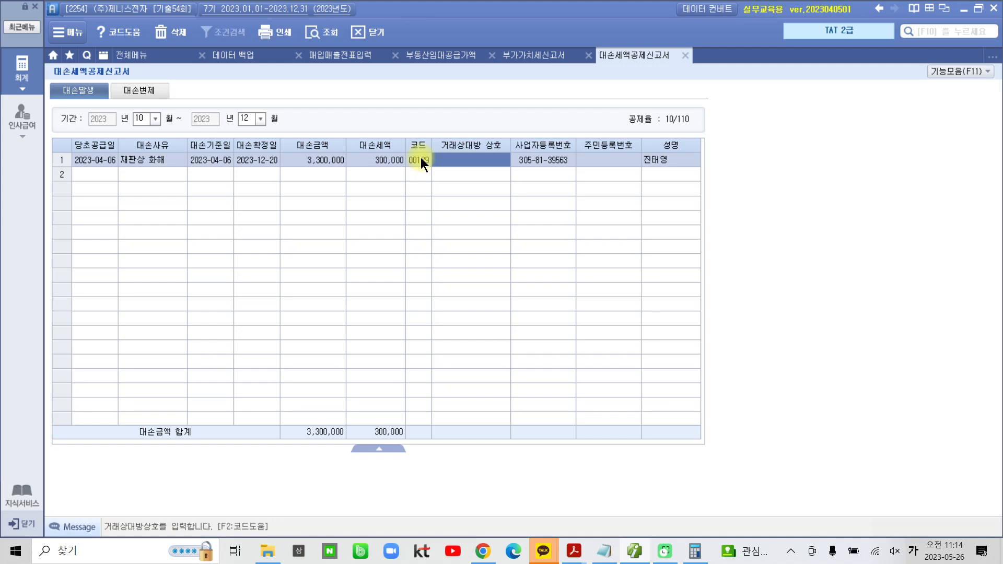
{"action": "type", "text": "("}
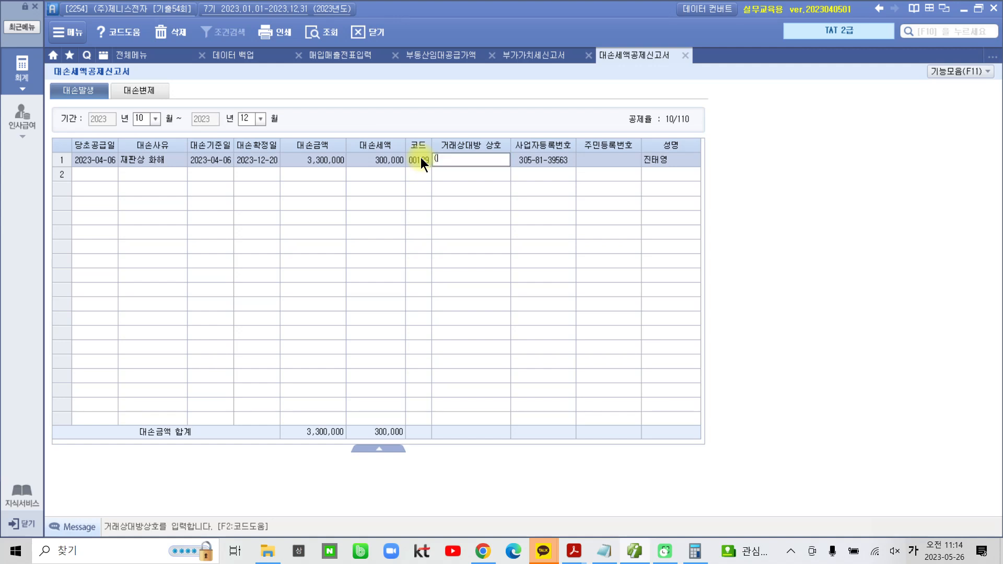
{"action": "type", "text": "주)사"}
{"action": "type", "text": "삼송물산"}
{"action": "key", "text": "Return"}
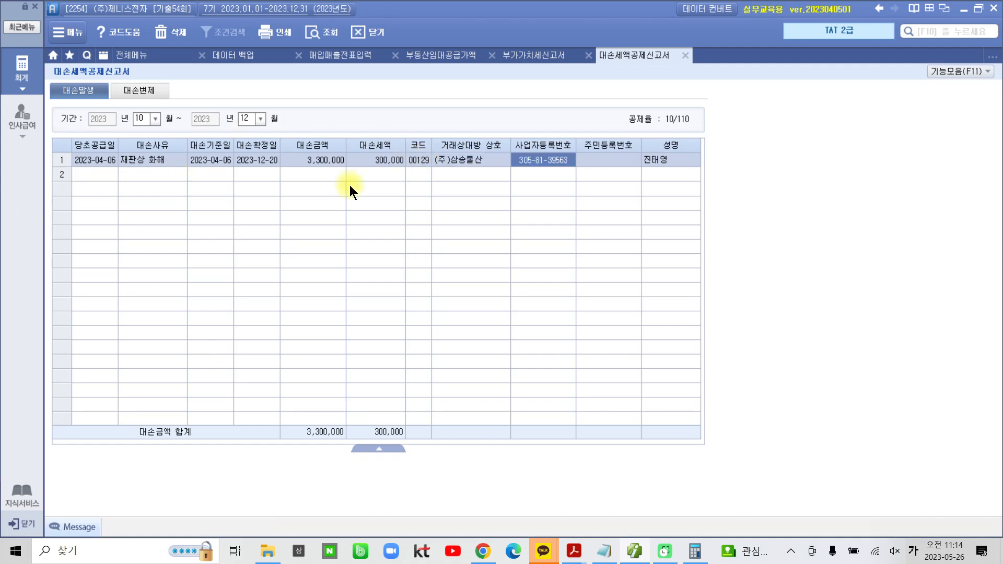
Annotate the 대손기준일, 대손확정일 and 당초공급일 entries on screen, and clear the drawn marks
{"action": "key", "text": "ctrl+2"}
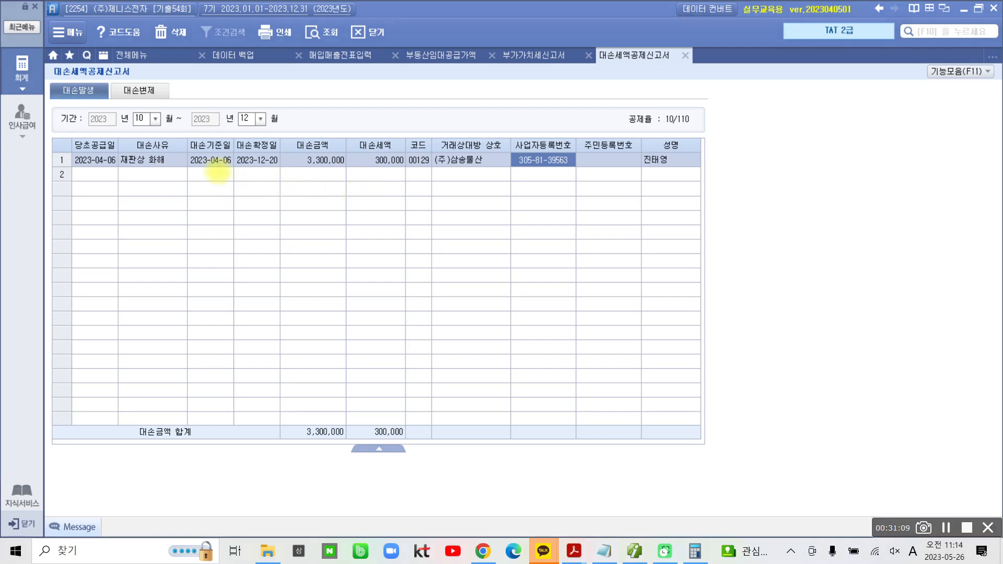
{"action": "left_click_drag", "start_coordinate": [184, 138], "coordinate": [234, 169]}
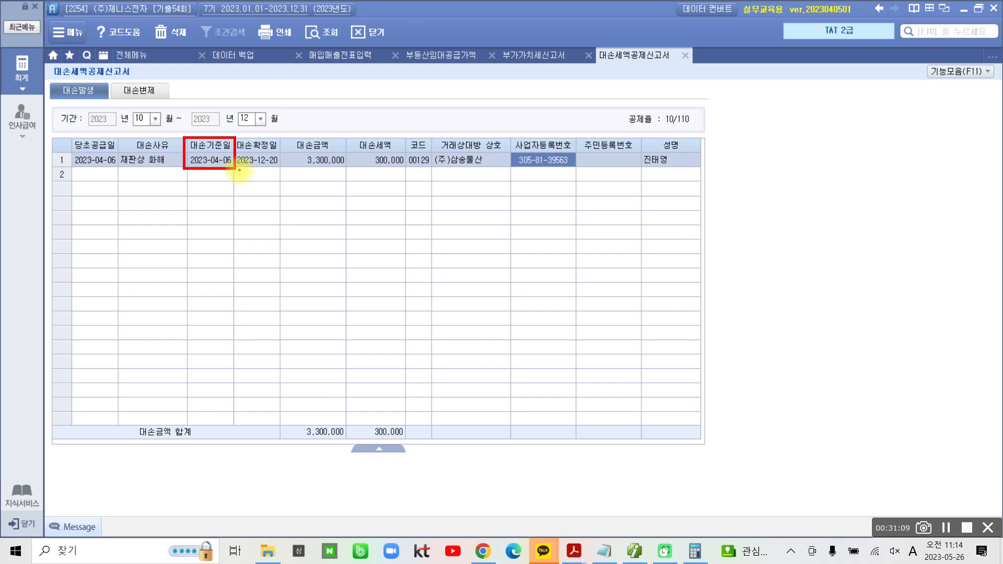
{"action": "left_click_drag", "start_coordinate": [240, 169], "coordinate": [283, 168]}
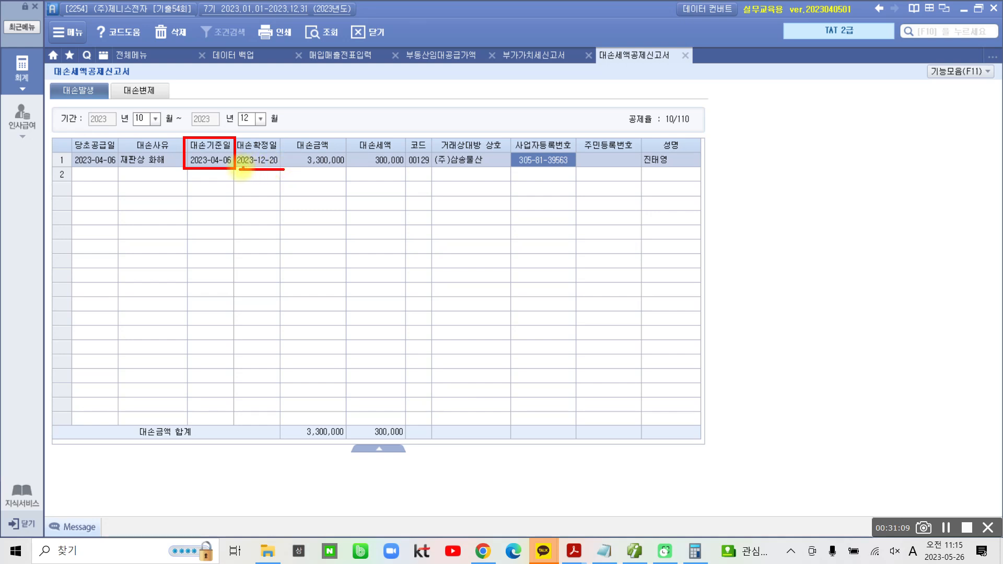
{"action": "mouse_move", "coordinate": [277, 168]}
{"action": "left_mouse_down"}
{"action": "mouse_move", "coordinate": [282, 142]}
{"action": "mouse_move", "coordinate": [256, 127]}
{"action": "mouse_move", "coordinate": [219, 160]}
{"action": "mouse_move", "coordinate": [250, 171]}
{"action": "left_mouse_up"}
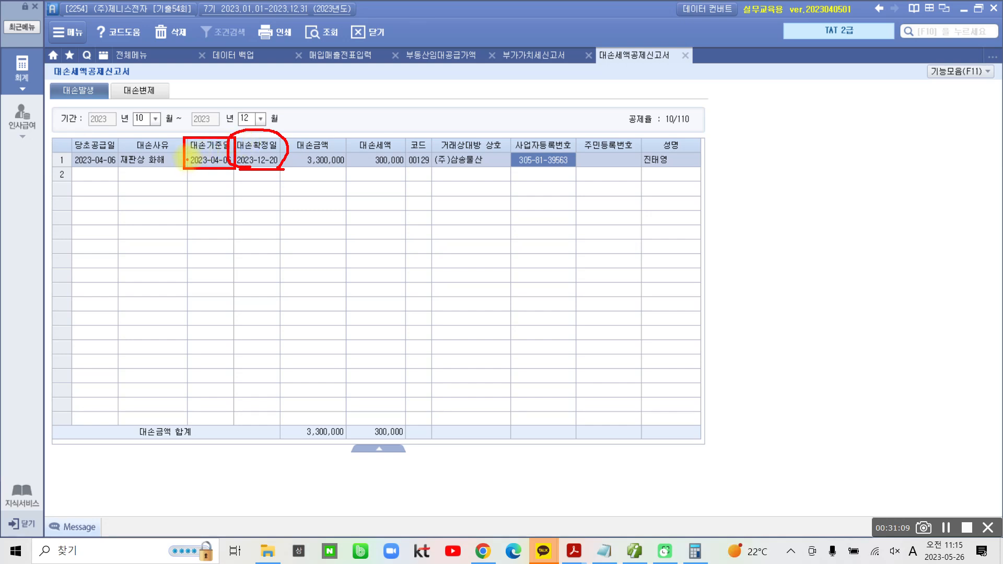
{"action": "mouse_move", "coordinate": [74, 136]}
{"action": "left_mouse_down"}
{"action": "mouse_move", "coordinate": [67, 166]}
{"action": "mouse_move", "coordinate": [114, 166]}
{"action": "mouse_move", "coordinate": [73, 133]}
{"action": "mouse_move", "coordinate": [167, 118]}
{"action": "mouse_move", "coordinate": [195, 155]}
{"action": "mouse_move", "coordinate": [202, 144]}
{"action": "mouse_move", "coordinate": [181, 154]}
{"action": "left_mouse_up"}
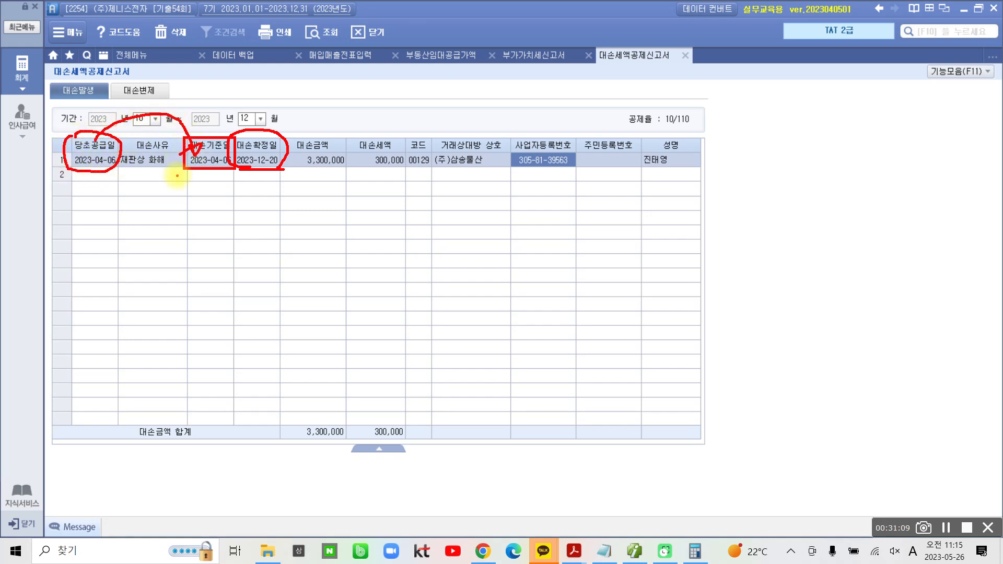
{"action": "key", "text": "Escape"}
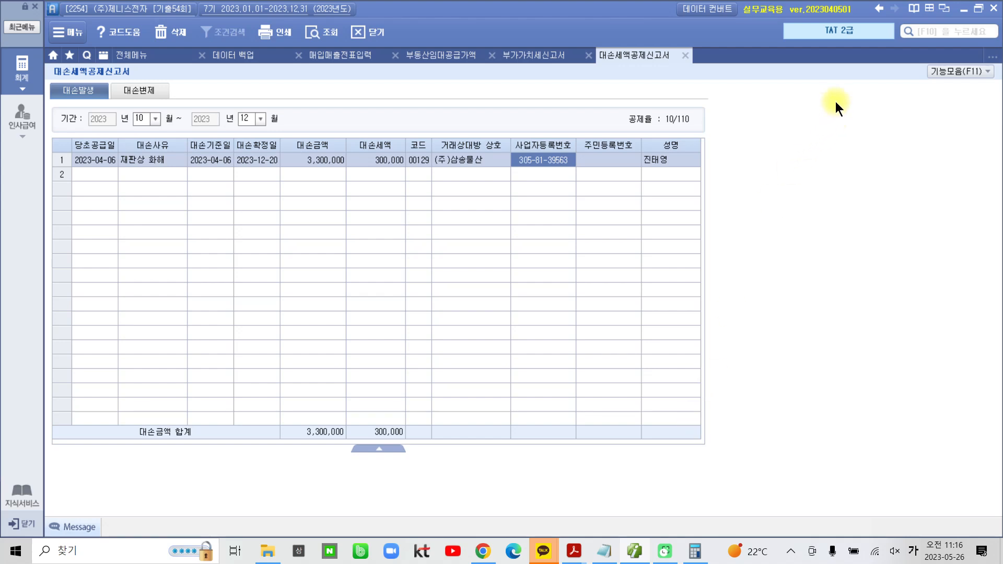
Switch to the problem PDF in Acrobat Reader and highlight "제2기 부가가치세 확정신고서를" and "10,000원을 공제받기로 한다." in task 2
{"action": "left_click", "coordinate": [635, 552]}
{"action": "scroll", "coordinate": [532, 462], "scroll_direction": "down", "scroll_amount": 3}
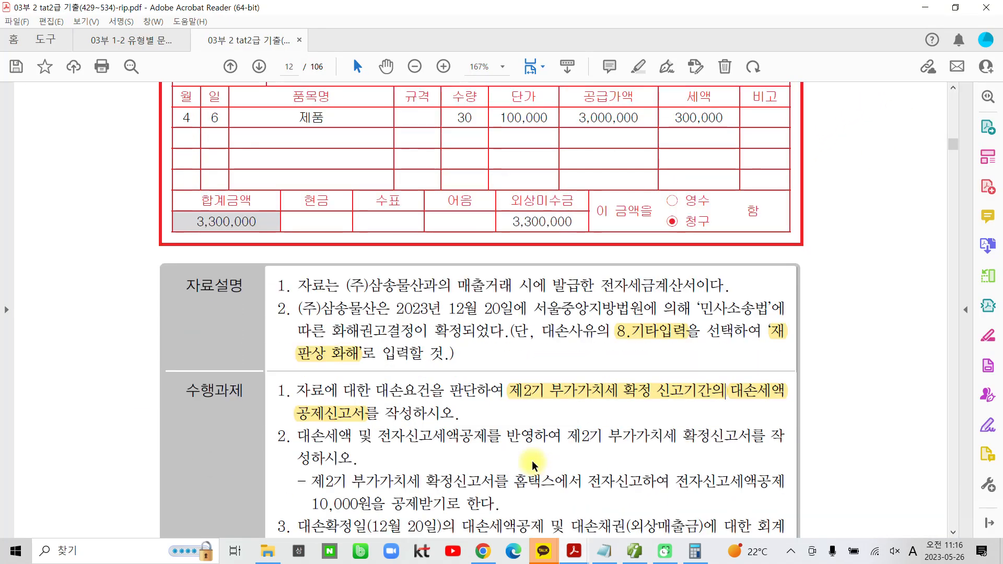
{"action": "scroll", "coordinate": [533, 464], "scroll_direction": "down", "scroll_amount": 4}
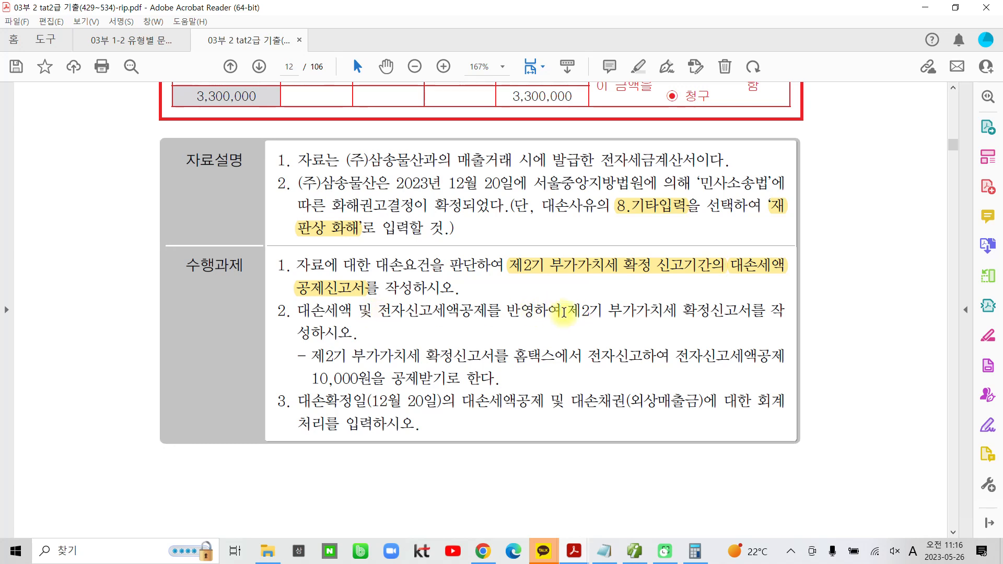
{"action": "left_click_drag", "start_coordinate": [564, 313], "coordinate": [765, 312]}
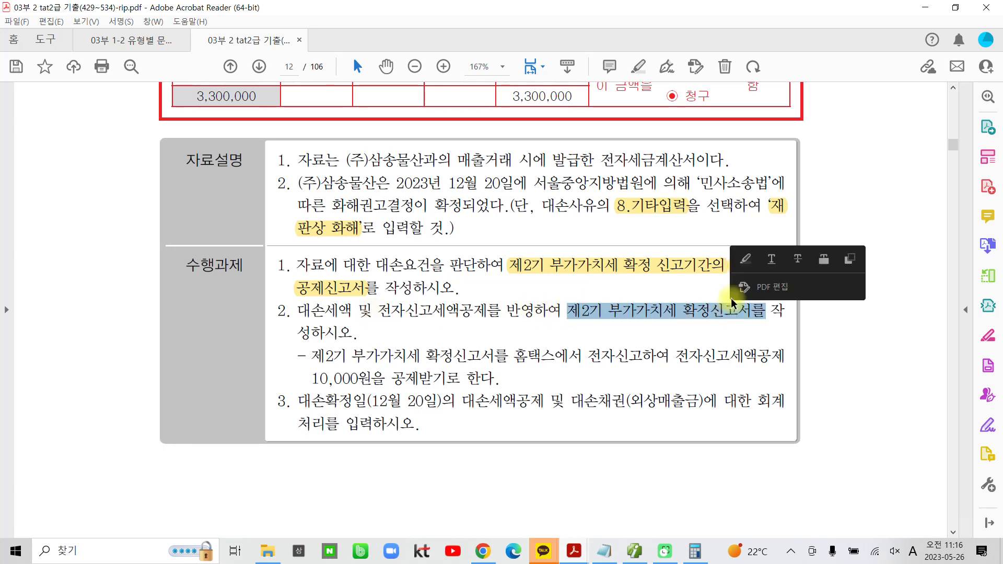
{"action": "left_click", "coordinate": [746, 259]}
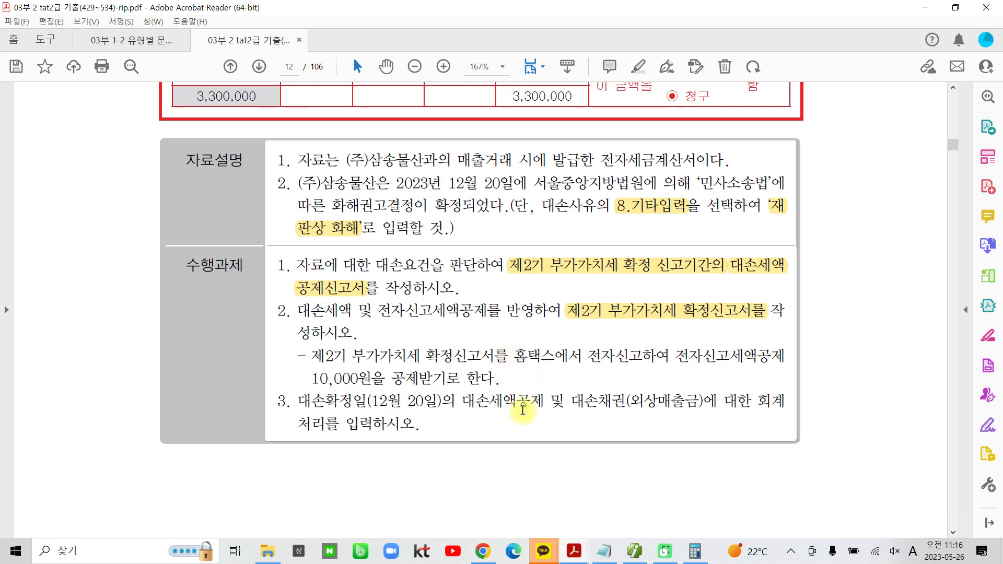
{"action": "left_click_drag", "start_coordinate": [312, 379], "coordinate": [491, 382]}
{"action": "left_click", "coordinate": [505, 327]}
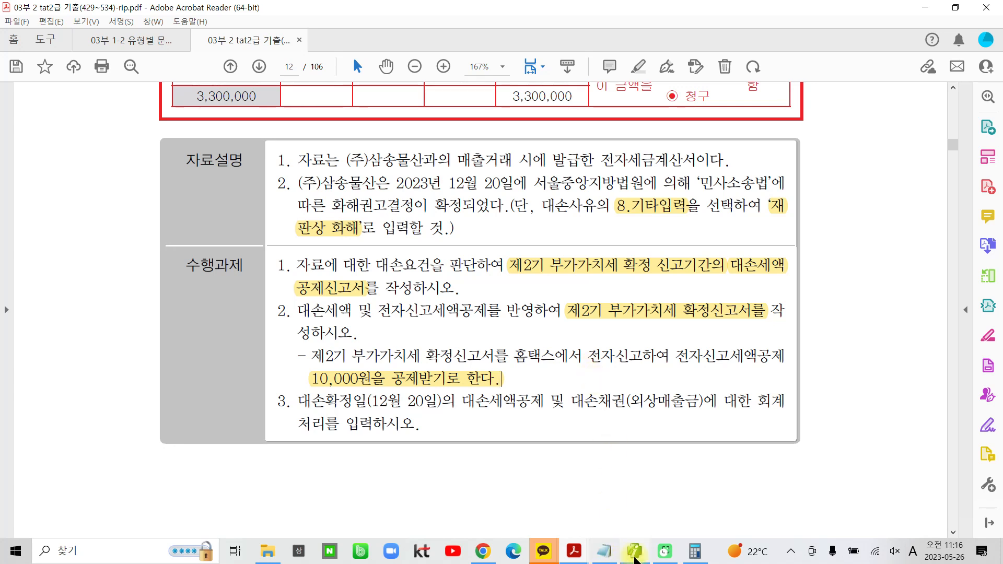
Switch back to the accounting program, load the 부가가치세신고서 for October 1 to December 31, 2023, and check its 대손세액가감 line
{"action": "mouse_move", "coordinate": [636, 559]}
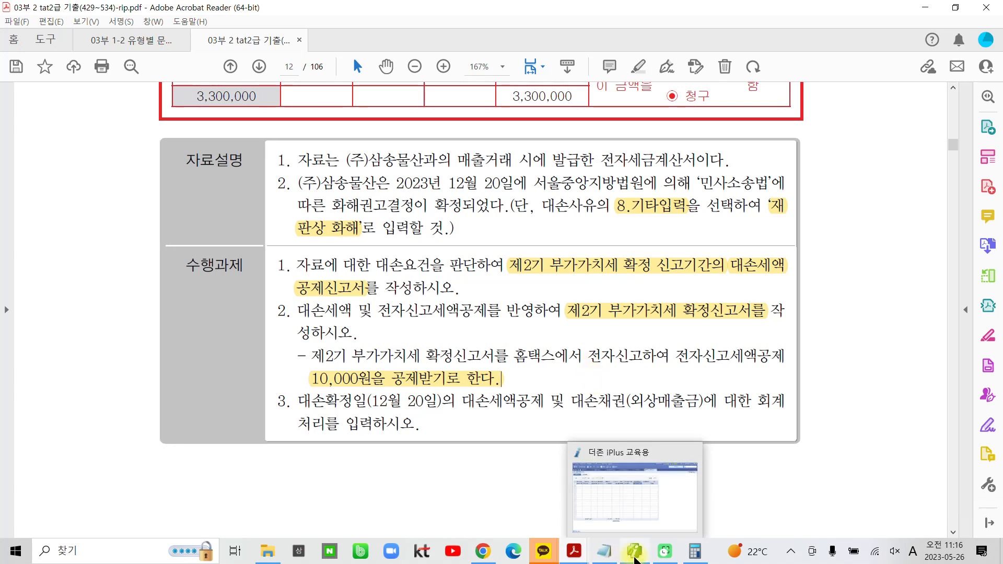
{"action": "left_click", "coordinate": [636, 559]}
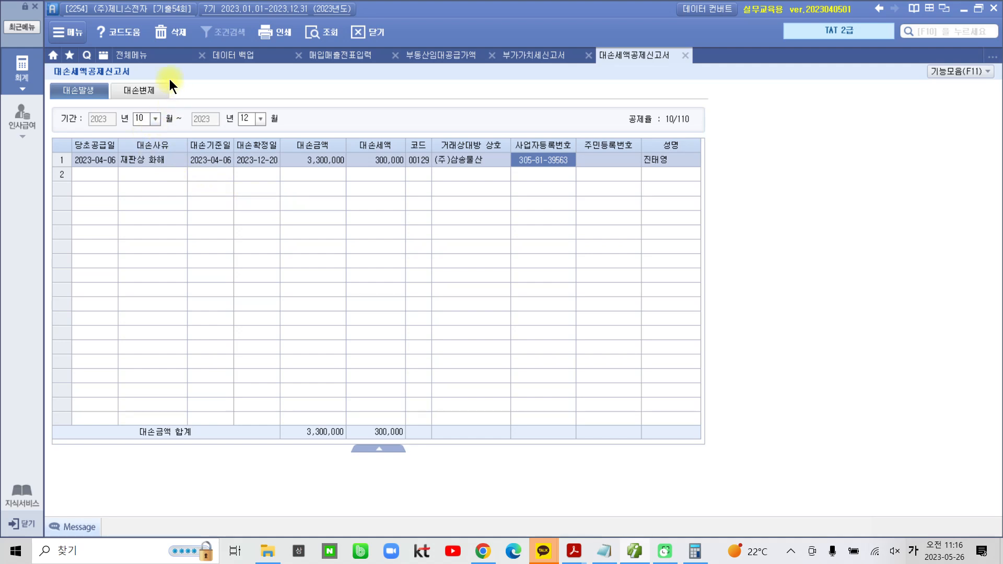
{"action": "left_click", "coordinate": [143, 56]}
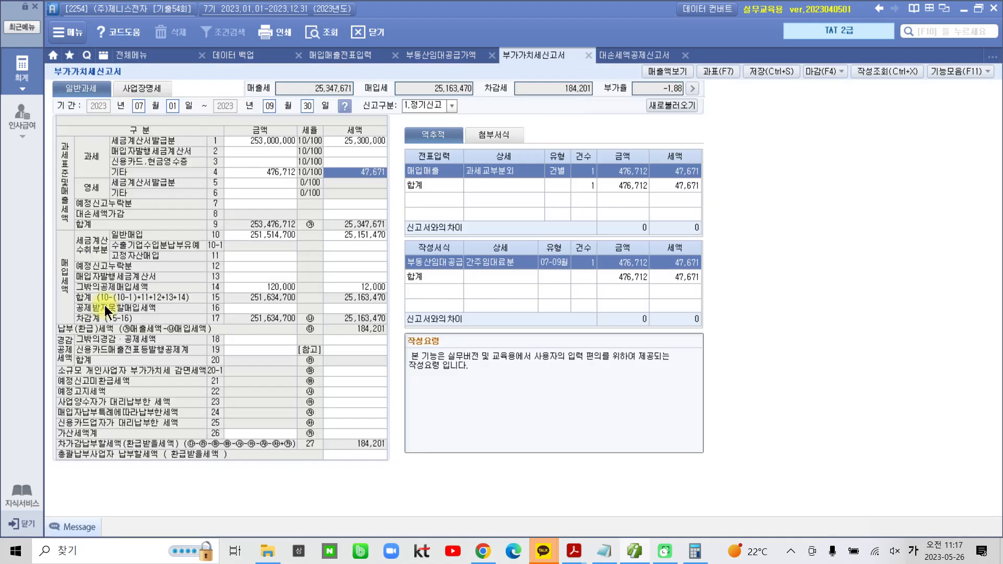
{"action": "left_click", "coordinate": [137, 105]}
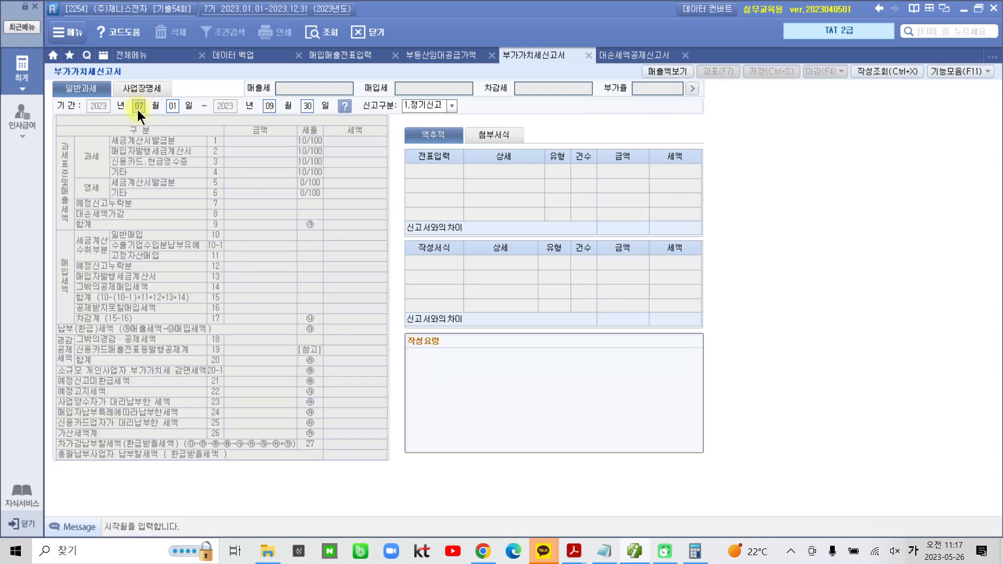
{"action": "type", "text": "10"}
{"action": "key", "text": "Return"}
{"action": "type", "text": "2"}
{"action": "key", "text": "Return"}
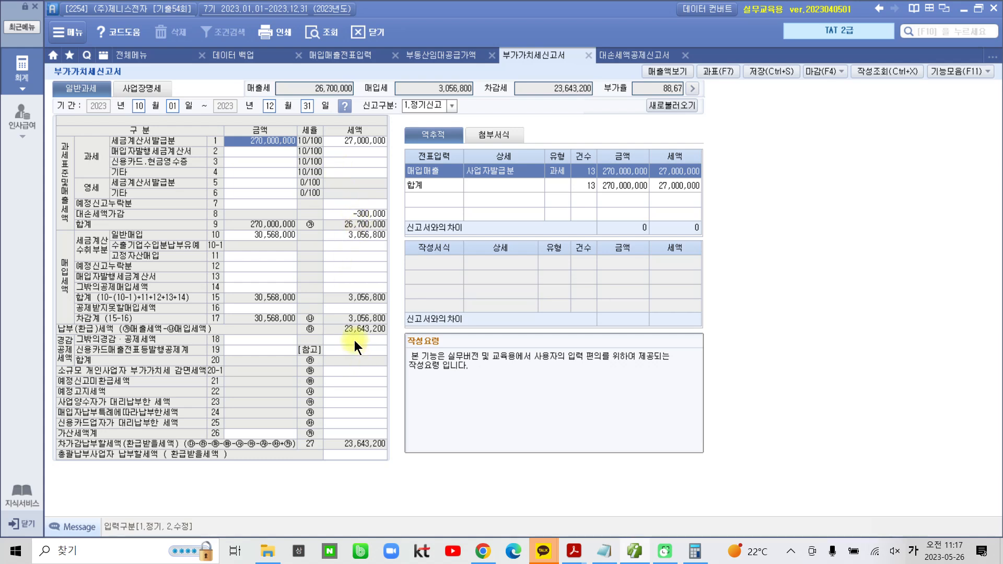
{"action": "left_click", "coordinate": [350, 213]}
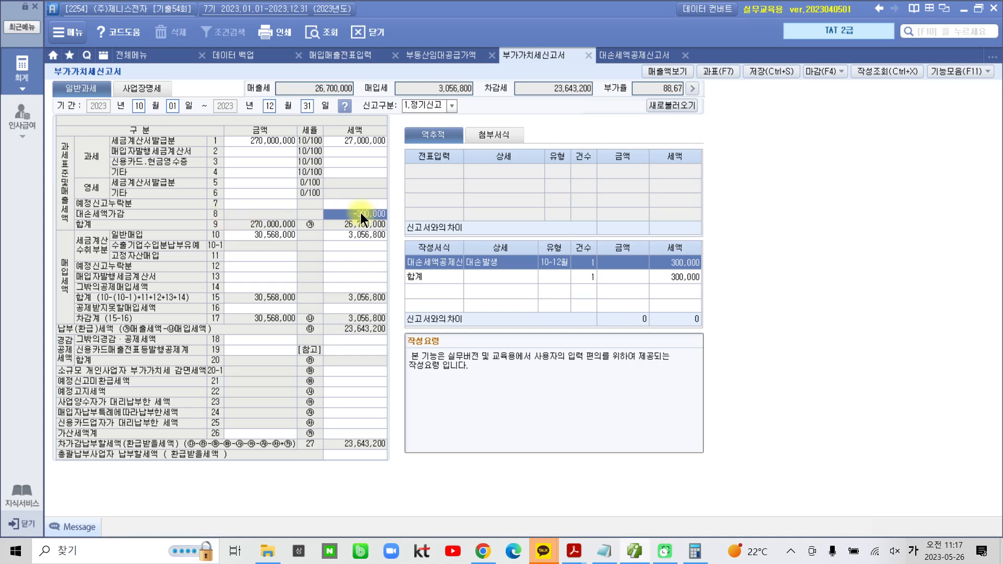
Enter 10,000 as the 전자신고및전자고지 tax credit in the 그 밖의 경감·공제 세액 명세, and save the VAT return
{"action": "left_click", "coordinate": [357, 340]}
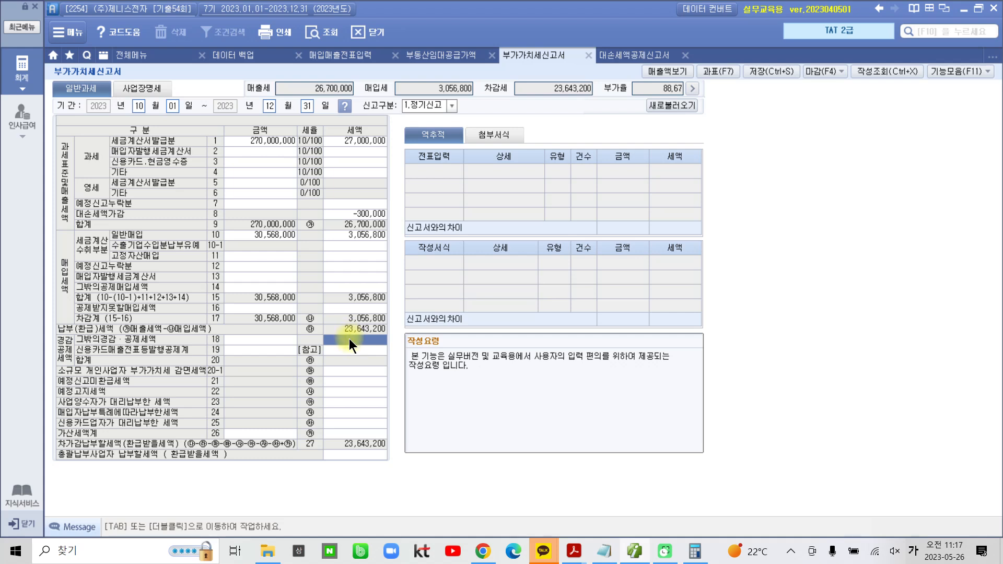
{"action": "double_click", "coordinate": [349, 339]}
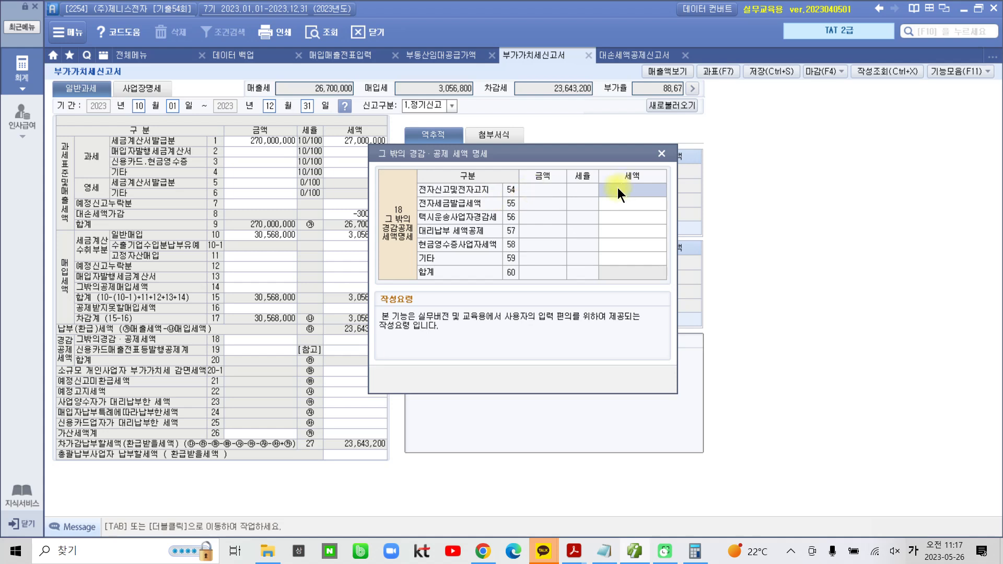
{"action": "type", "text": "10,000"}
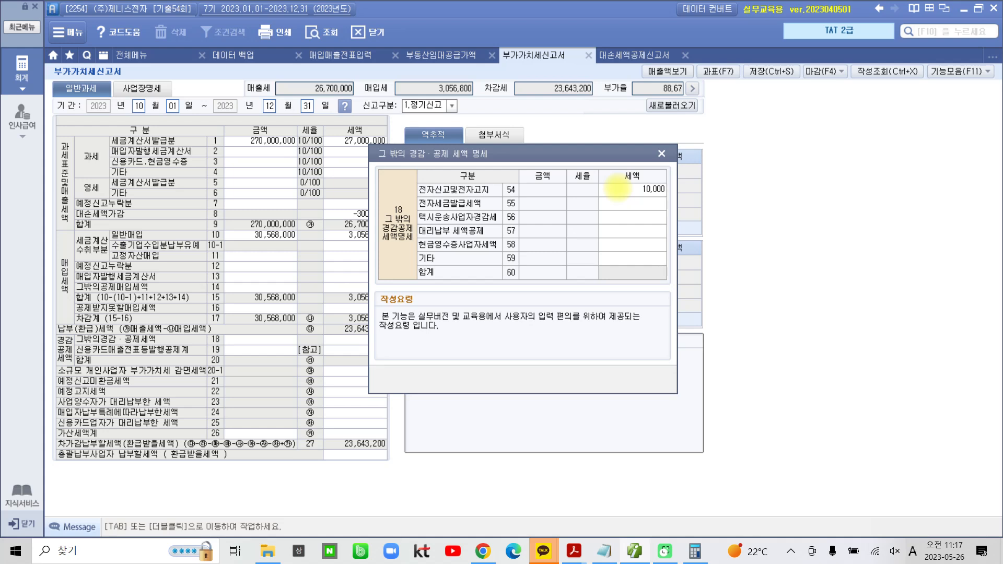
{"action": "key", "text": "Return"}
{"action": "left_click", "coordinate": [618, 188]}
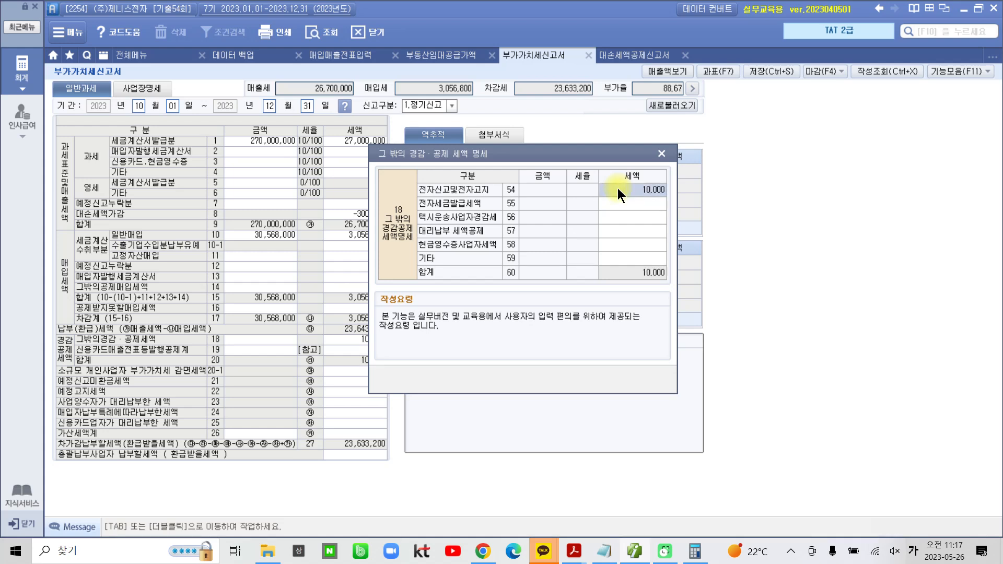
{"action": "left_click", "coordinate": [668, 154]}
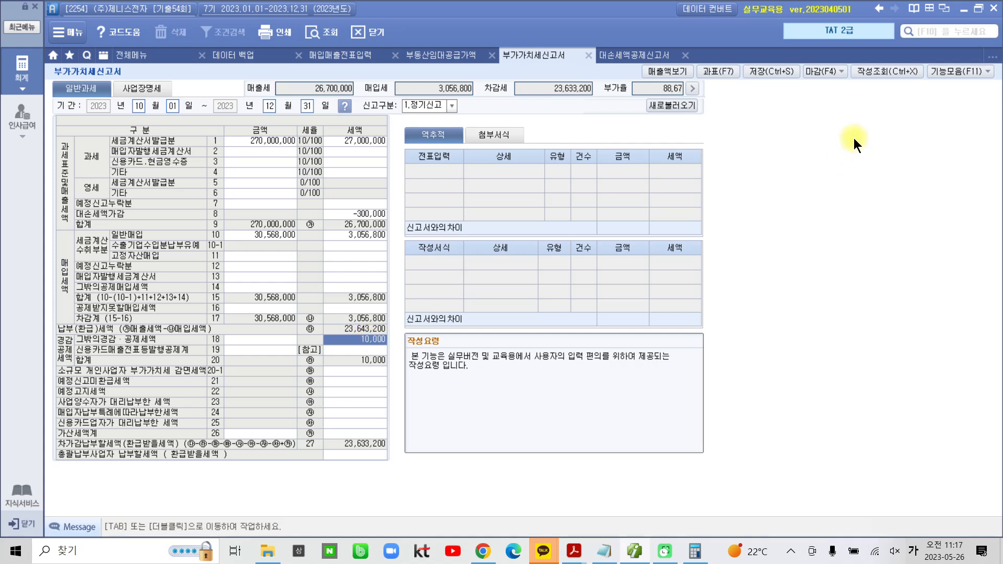
{"action": "left_click", "coordinate": [768, 72]}
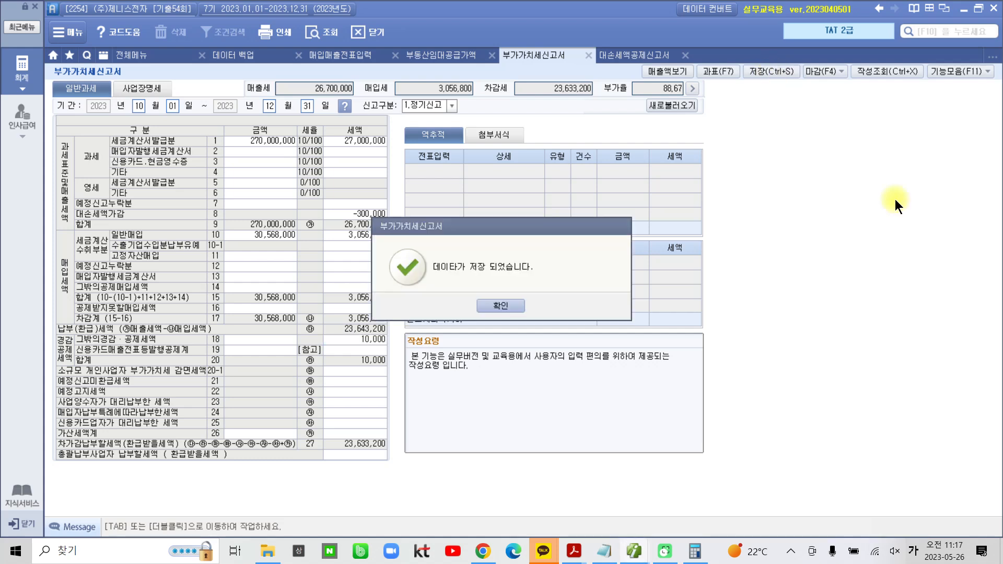
{"action": "left_click", "coordinate": [490, 307]}
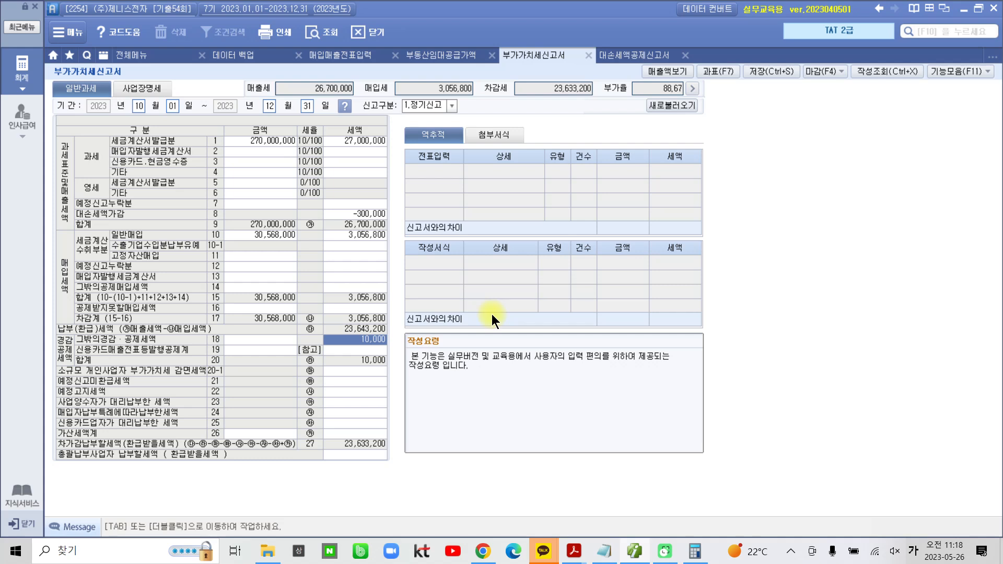
Switch to the problem PDF in Acrobat Reader and highlight "대손확정일(12월 20일)의" and "(외상매출금)" in task 3
{"action": "mouse_move", "coordinate": [616, 537]}
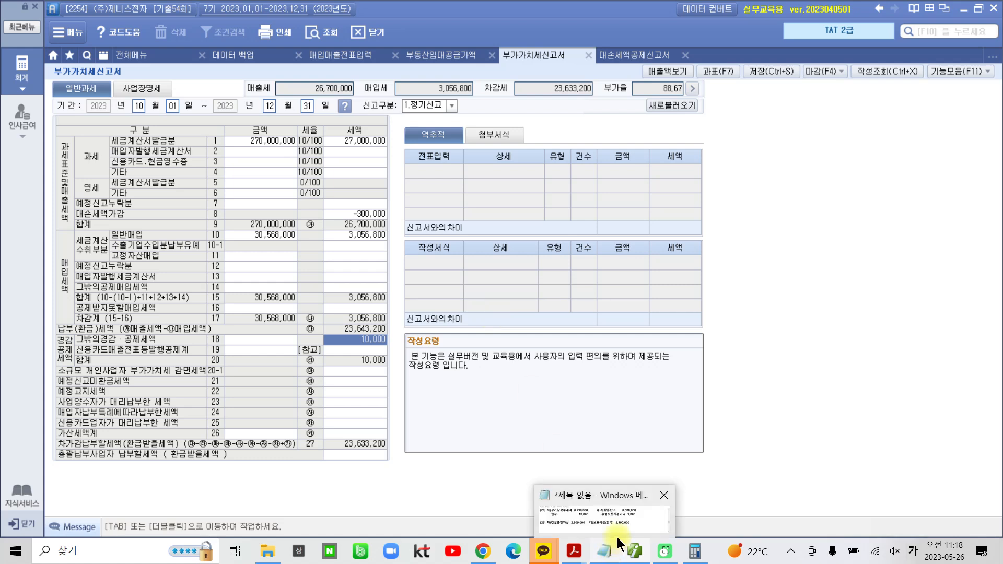
{"action": "left_click", "coordinate": [574, 551]}
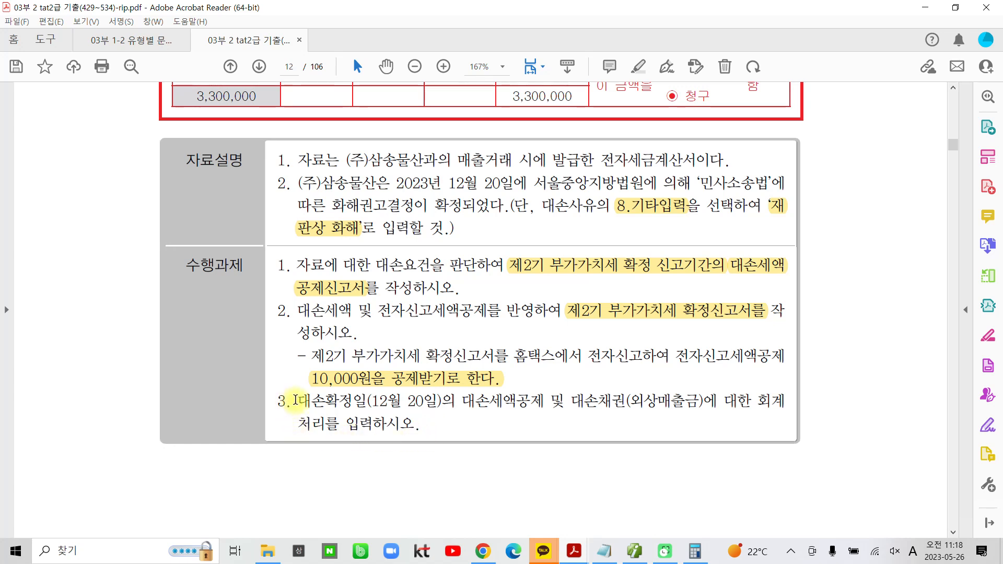
{"action": "left_click_drag", "start_coordinate": [295, 400], "coordinate": [455, 401]}
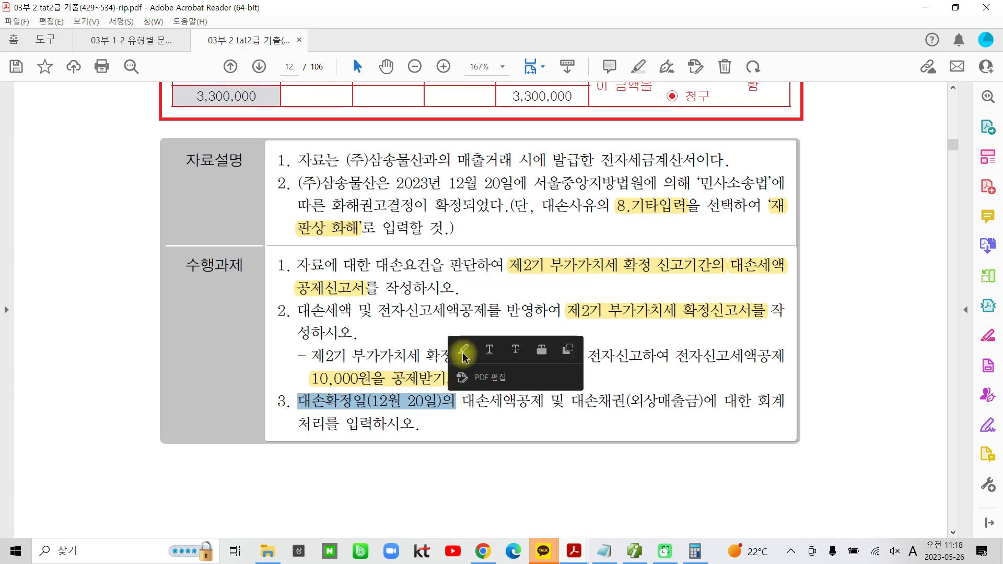
{"action": "left_click", "coordinate": [463, 351]}
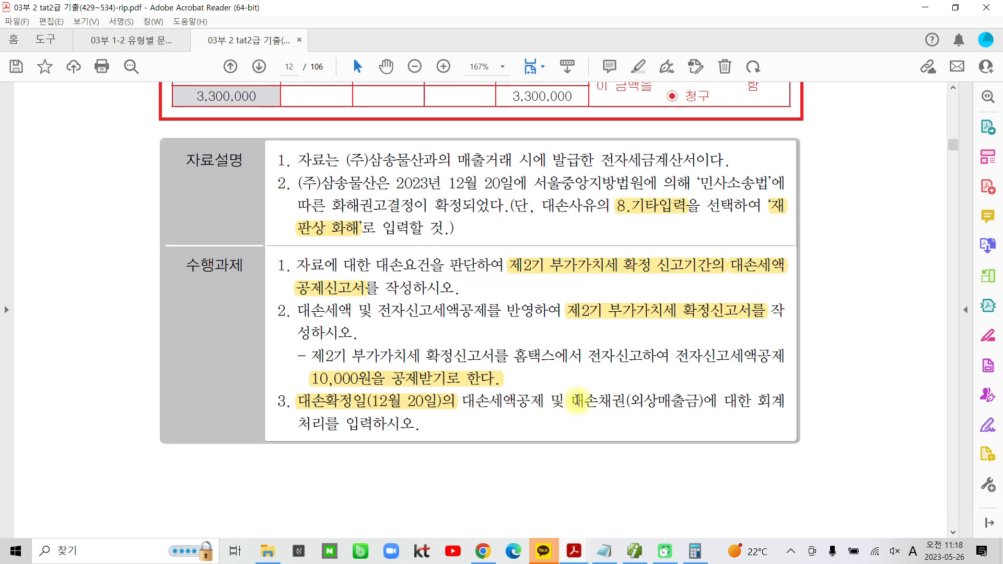
{"action": "left_click_drag", "start_coordinate": [630, 403], "coordinate": [704, 403]}
{"action": "left_click", "coordinate": [724, 354]}
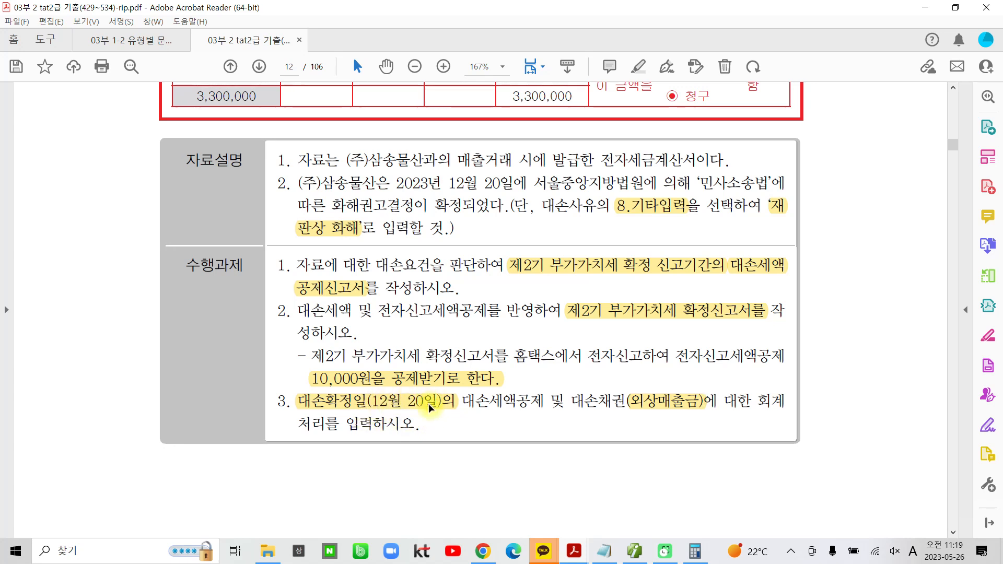
Highlight the 외상미수금 amount of 3,300,000 in the tax invoice above the task description
{"action": "scroll", "coordinate": [554, 386], "scroll_direction": "up", "scroll_amount": 2}
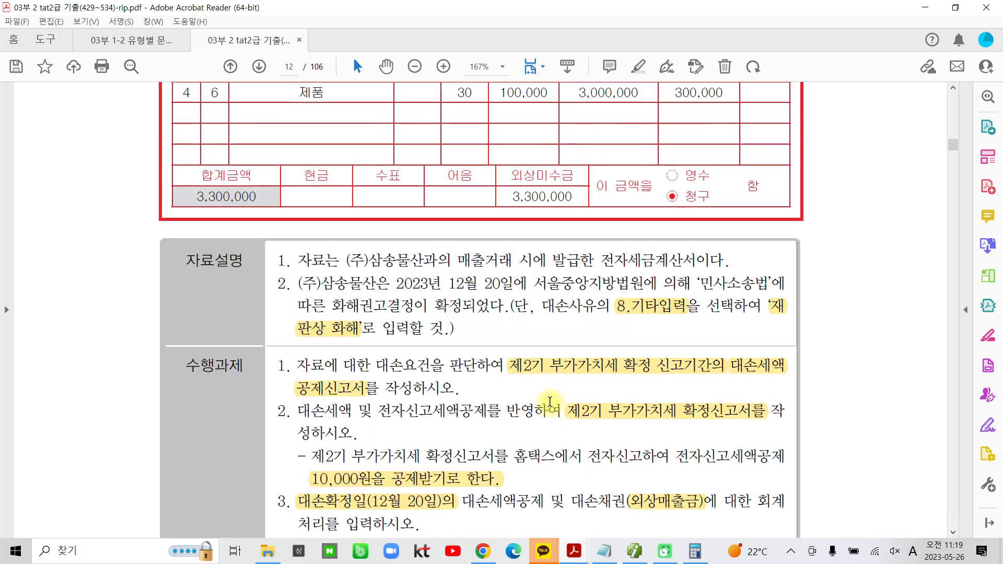
{"action": "left_click_drag", "start_coordinate": [512, 197], "coordinate": [573, 197]}
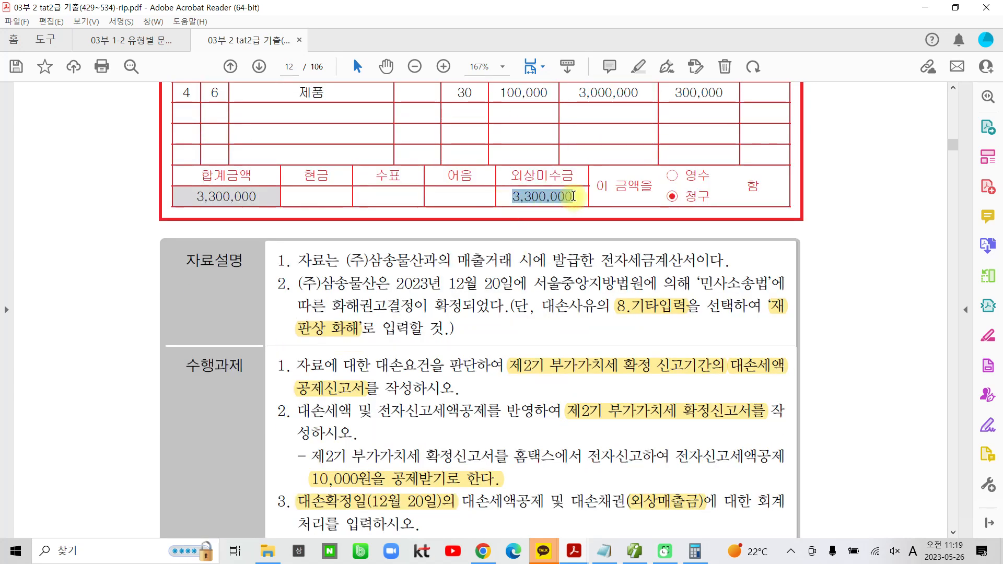
{"action": "left_click", "coordinate": [586, 145]}
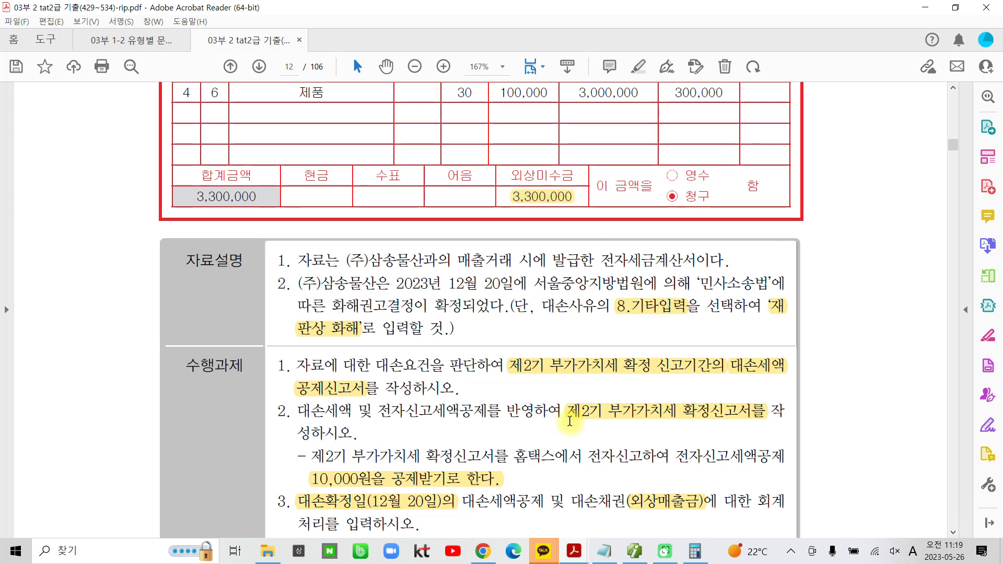
Switch back to the accounting program, open the 합계잔액시산표 as of December 20, 2023, and find the 외상매출금 row
{"action": "left_click", "coordinate": [634, 551]}
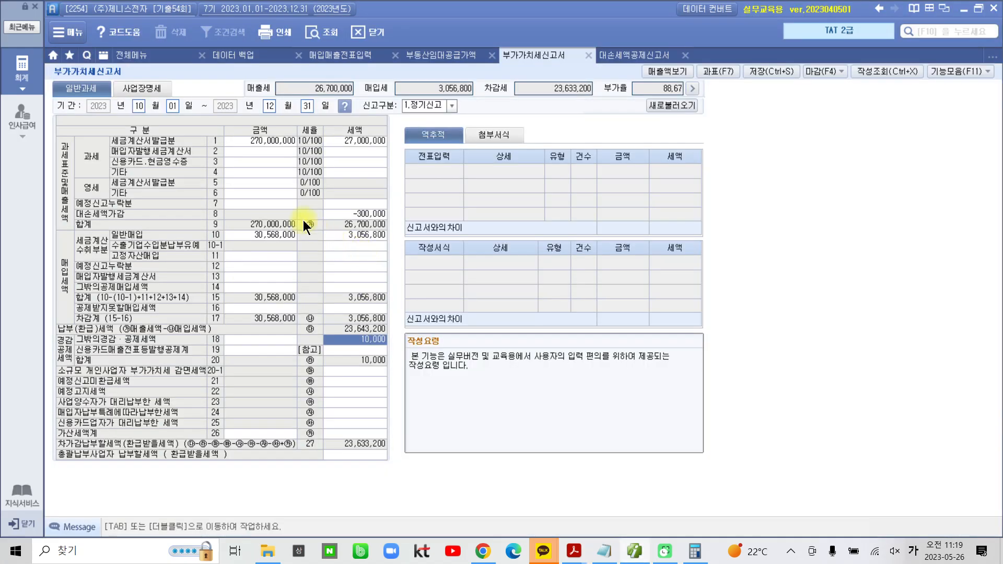
{"action": "left_click", "coordinate": [136, 55]}
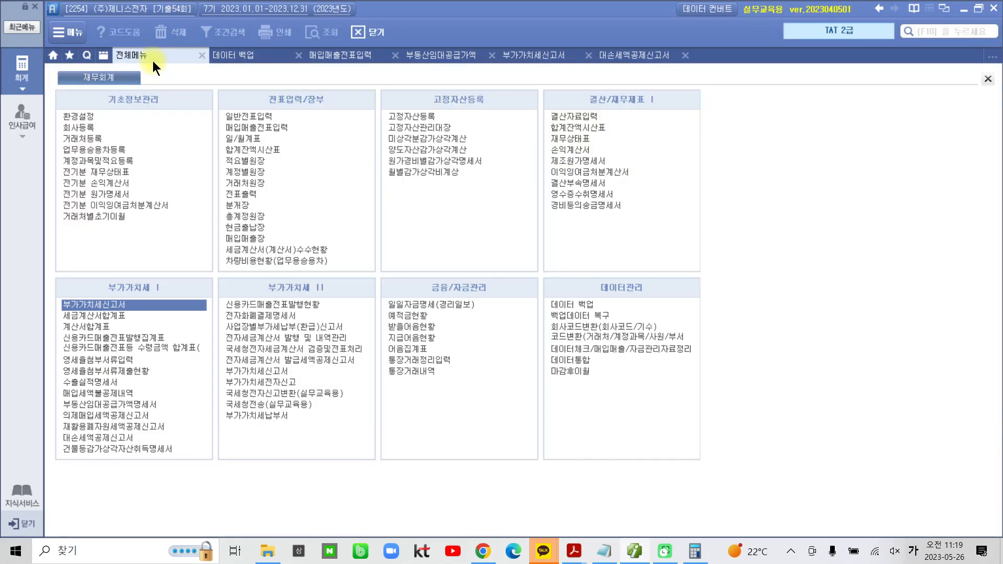
{"action": "left_click", "coordinate": [274, 149]}
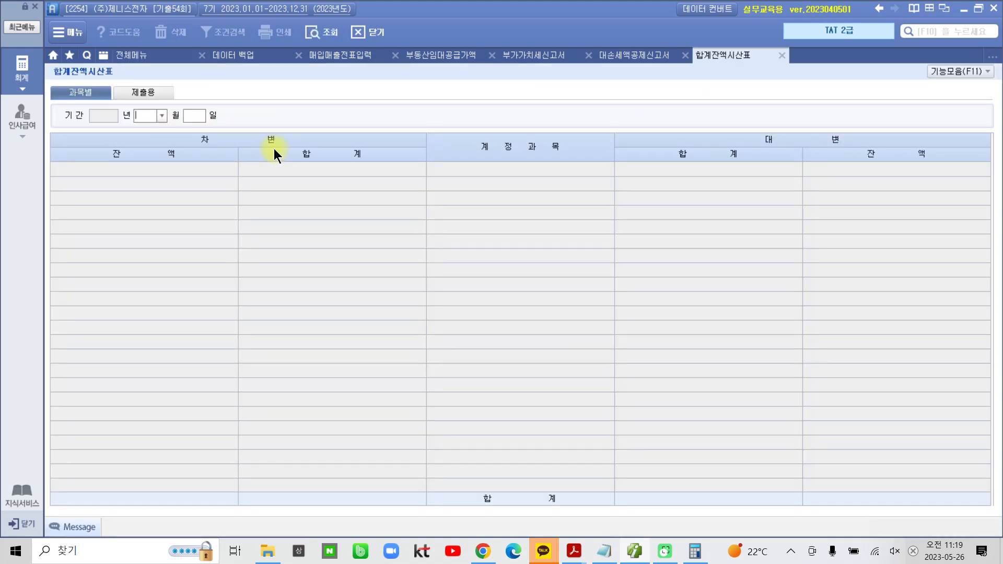
{"action": "type", "text": "1220"}
{"action": "key", "text": "Return"}
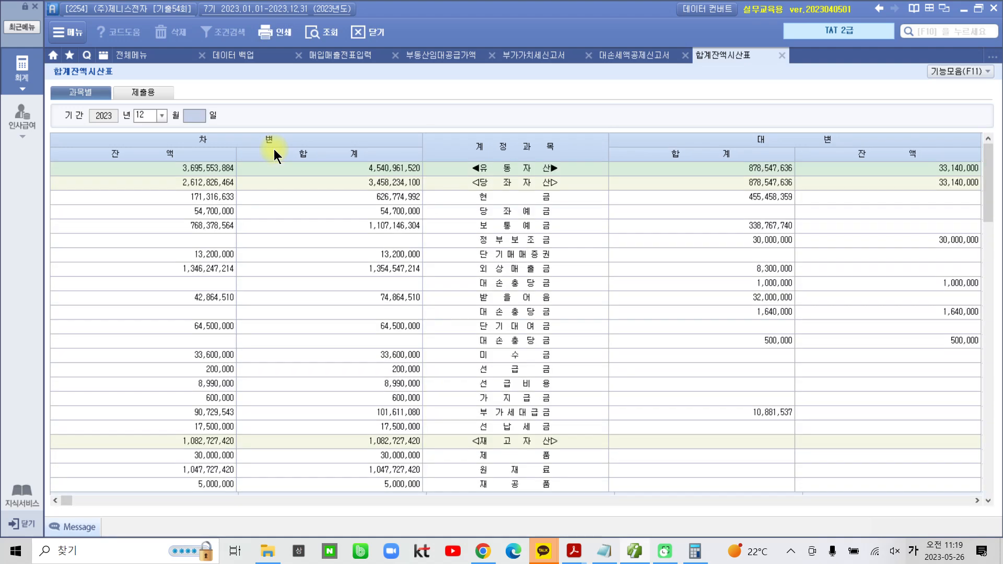
{"action": "left_click", "coordinate": [490, 271]}
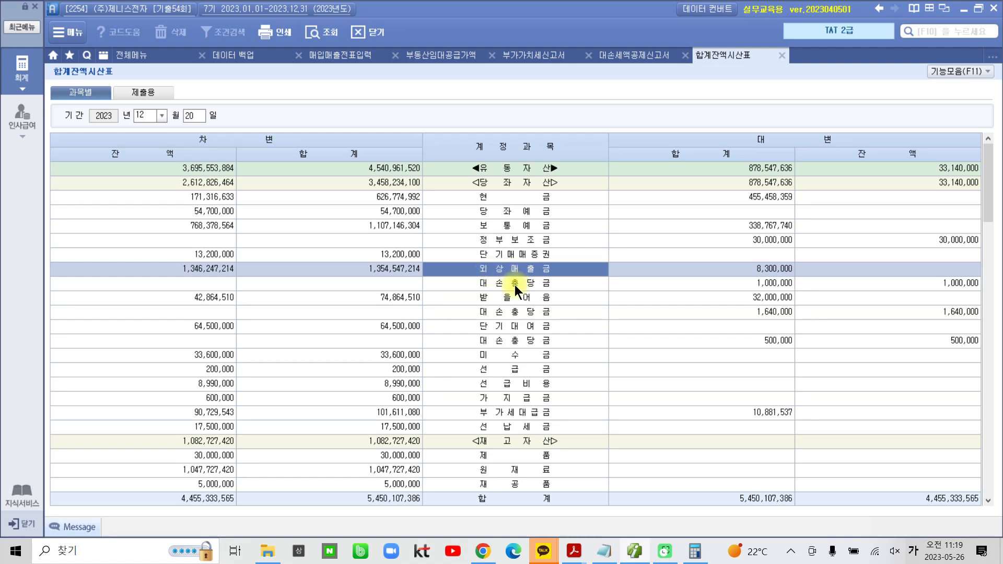
Mark the credit balance of the 대손충당금 belonging to 외상매출금 on screen, clear the marks, and select that balance
{"action": "key", "text": "ctrl+2"}
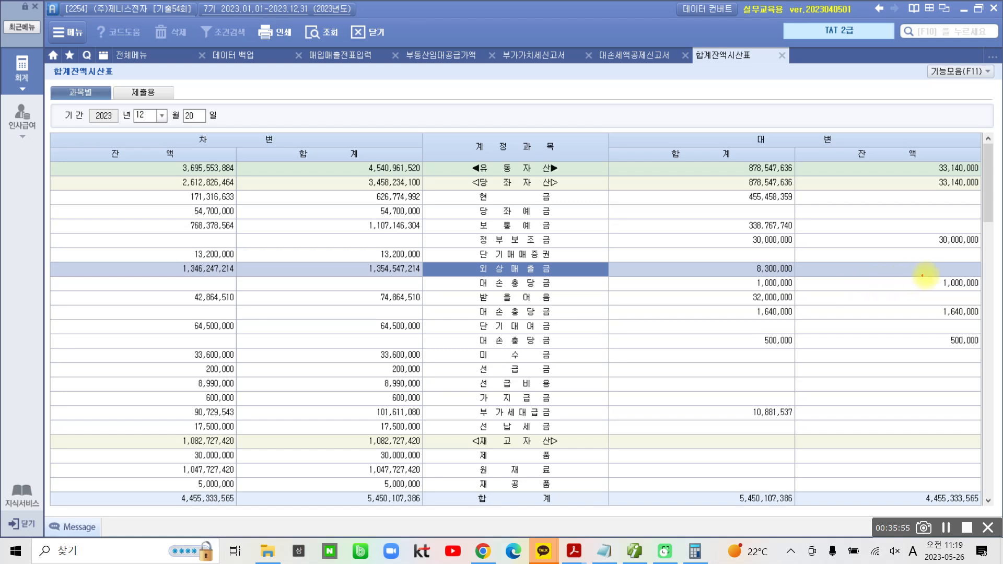
{"action": "left_click_drag", "start_coordinate": [930, 272], "coordinate": [985, 297]}
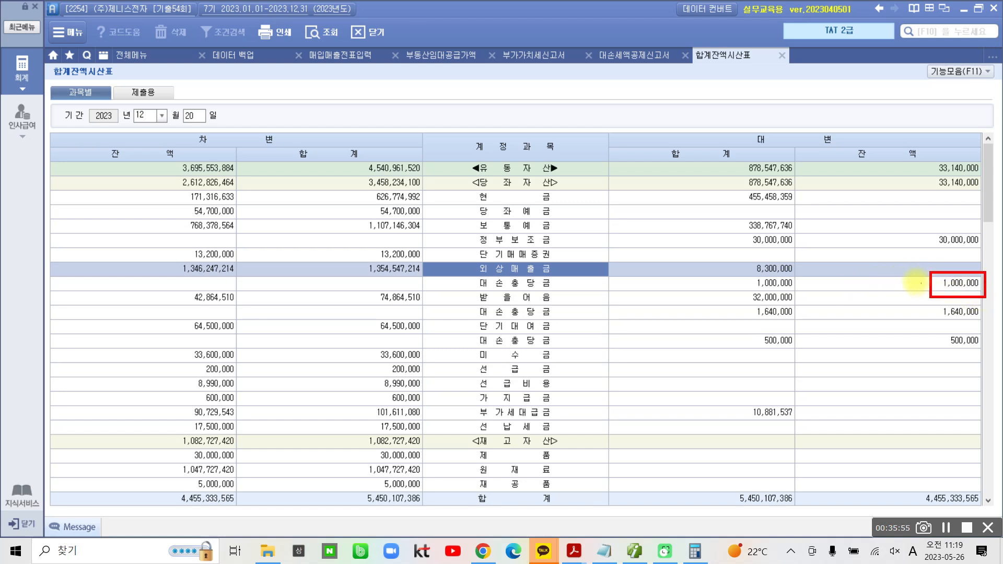
{"action": "left_click_drag", "start_coordinate": [905, 276], "coordinate": [919, 278]}
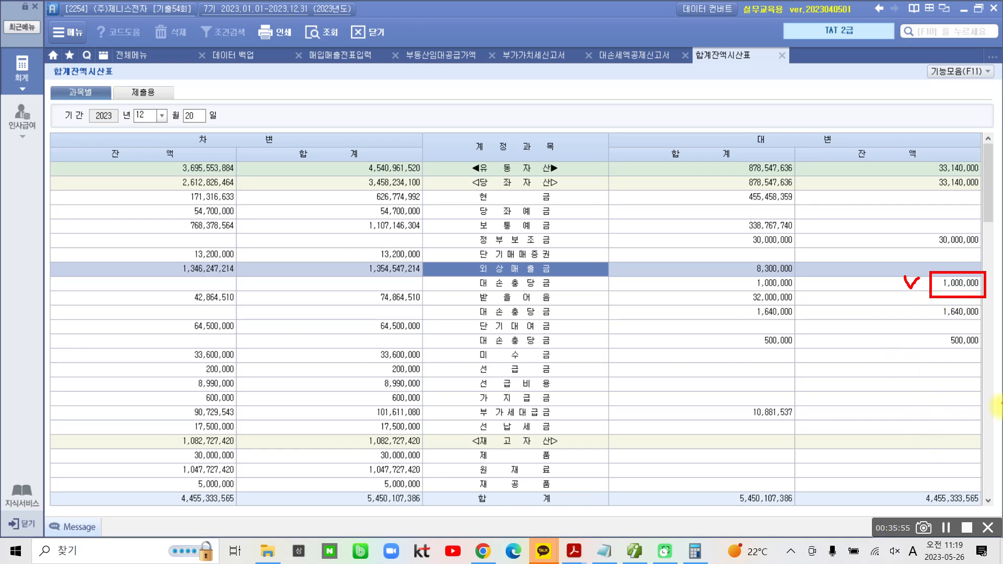
{"action": "left_click", "coordinate": [930, 284]}
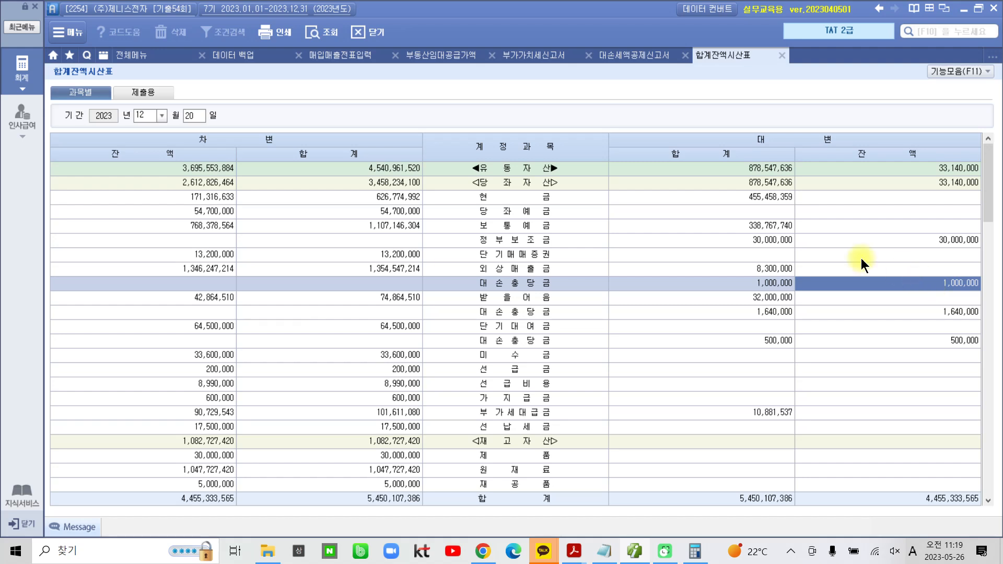
Open 일반전표입력 for December 20, 2023
{"action": "left_click", "coordinate": [150, 56]}
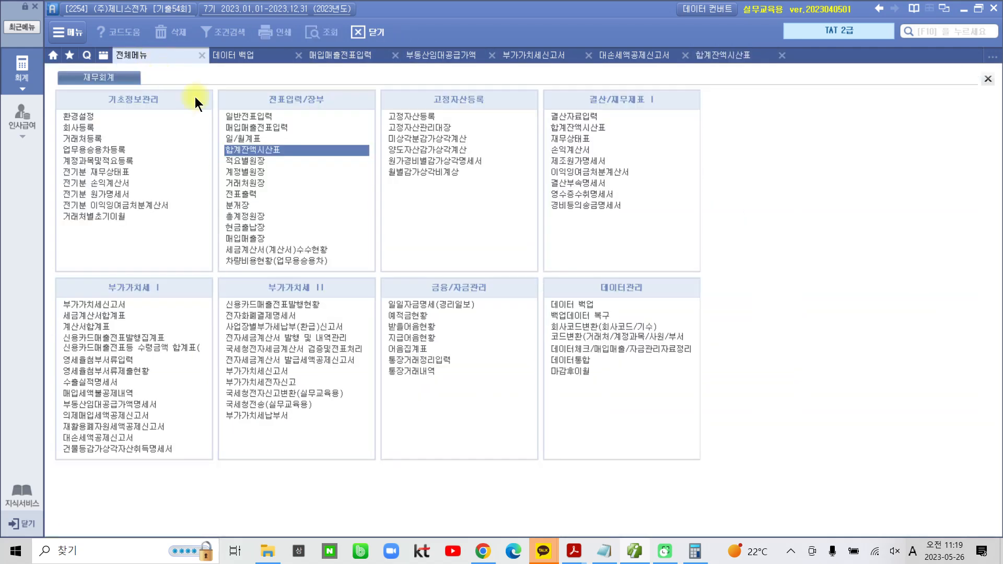
{"action": "left_click", "coordinate": [252, 115]}
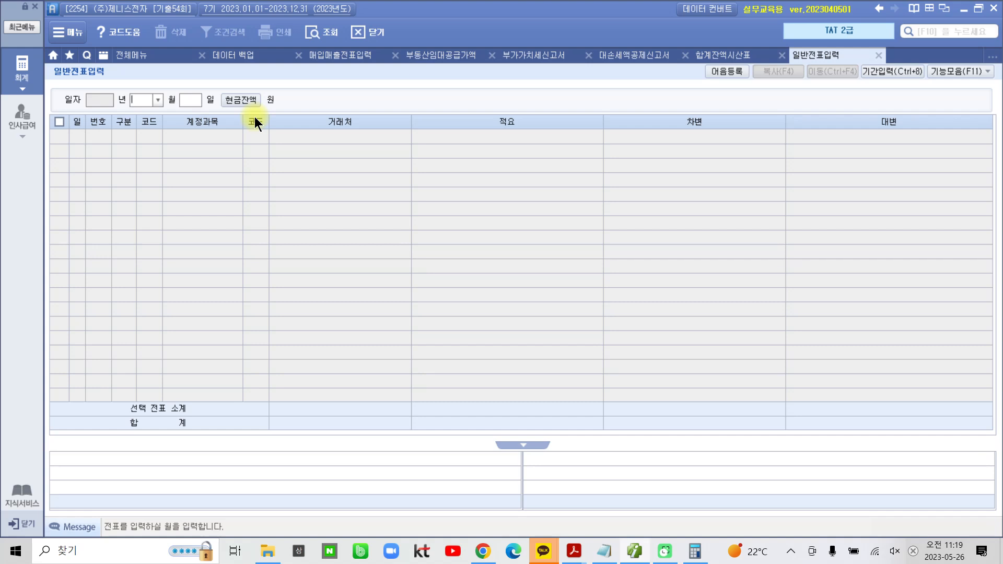
{"action": "type", "text": "12"}
{"action": "key", "text": "Return"}
{"action": "type", "text": "20"}
{"action": "key", "text": "Return"}
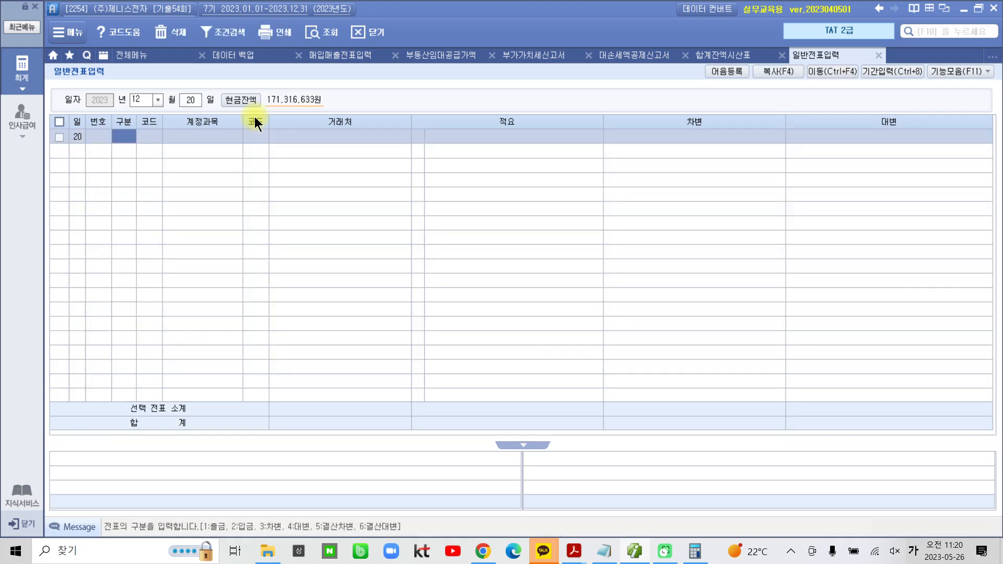
Enter a credit line for account 108 외상매출금 with (주)삼송물산 as the 거래처 and 3,300,000 as the amount
{"action": "type", "text": "4"}
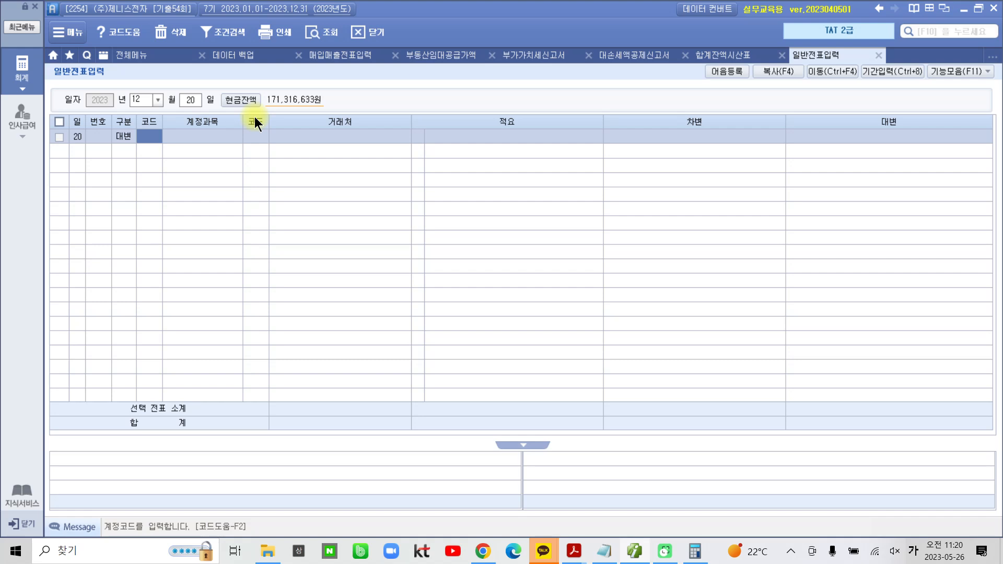
{"action": "type", "text": "108"}
{"action": "key", "text": "Return"}
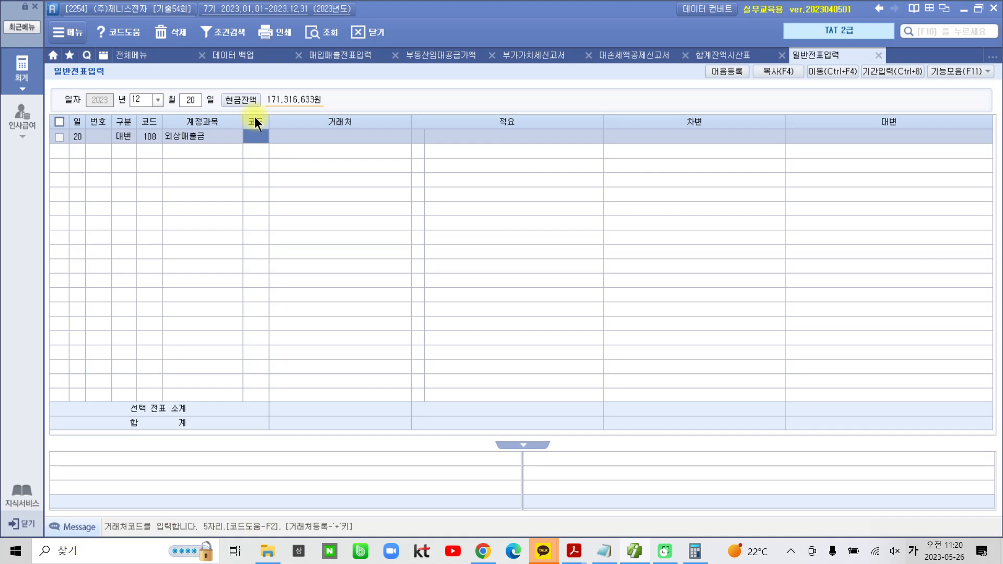
{"action": "type", "text": "129"}
{"action": "key", "text": "Return"}
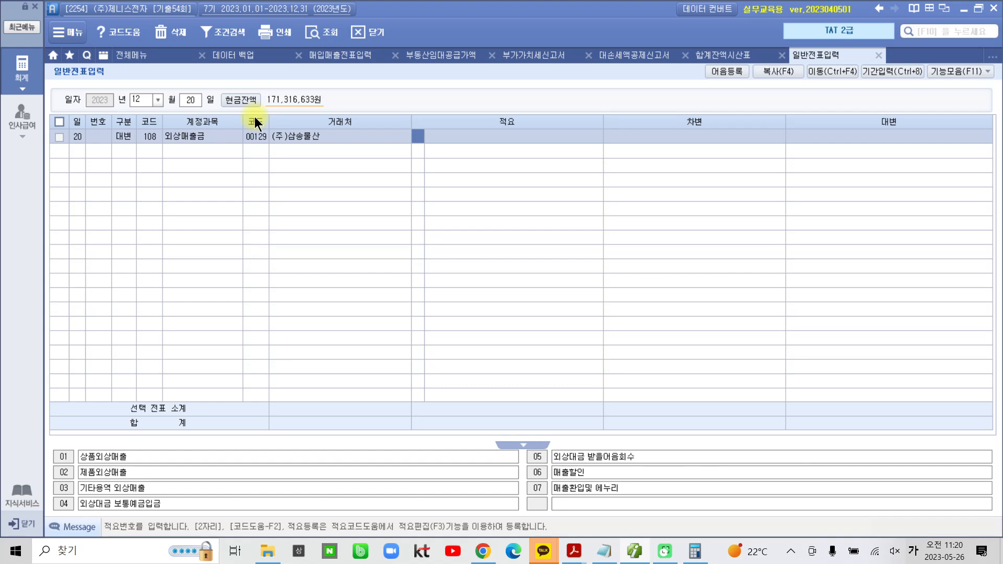
{"action": "key", "text": "Return"}
{"action": "key", "text": "Return"}
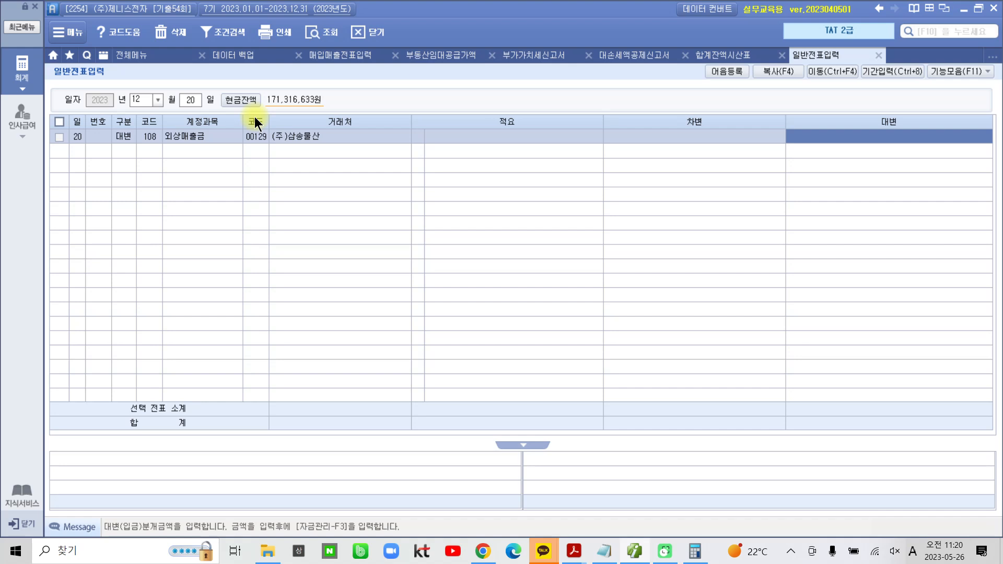
{"action": "type", "text": "3,300,000"}
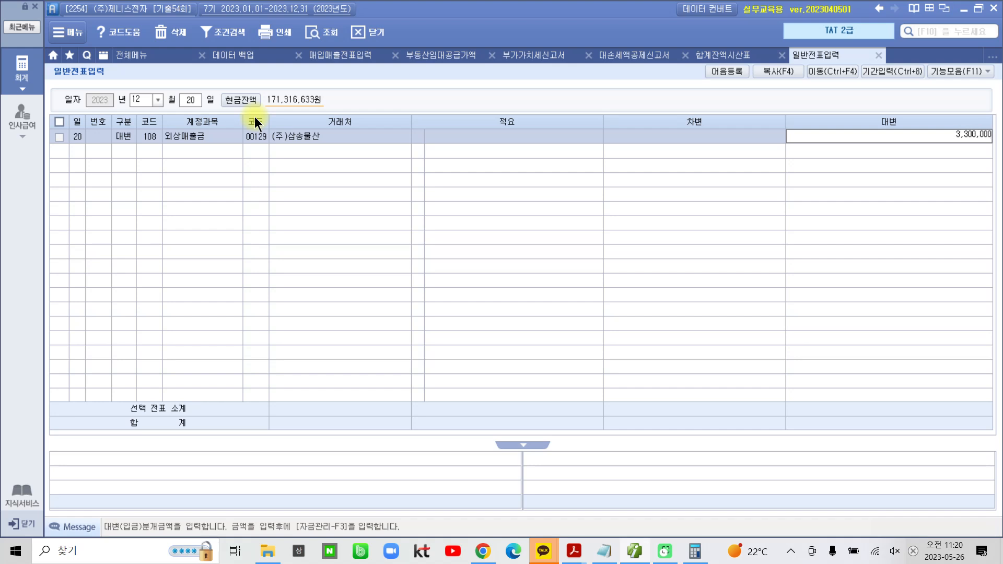
{"action": "key", "text": "Return"}
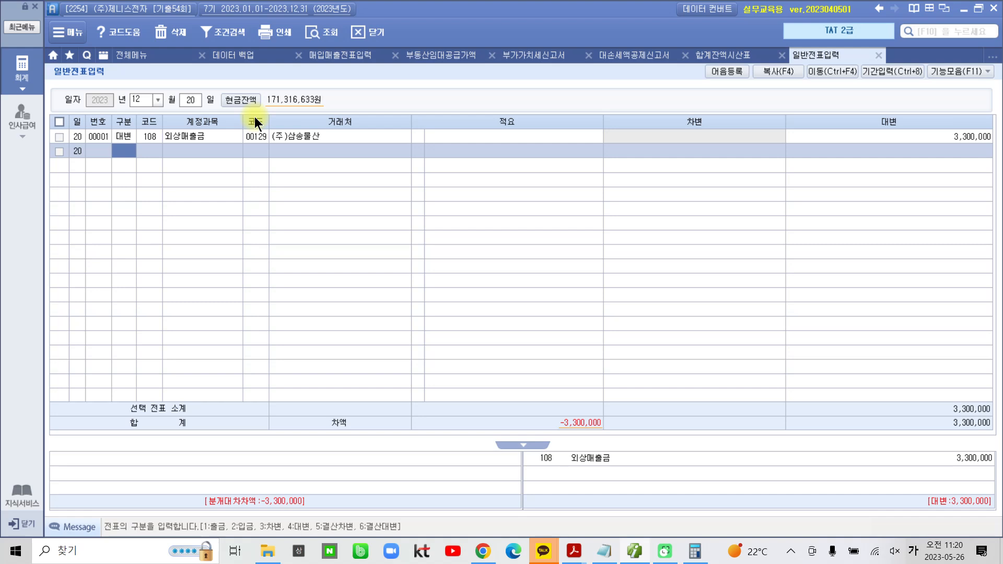
Enter a debit line for account 109 대손충당금 with an amount of 1,000,000 and no 거래처
{"action": "type", "text": "3"}
{"action": "key", "text": "Return"}
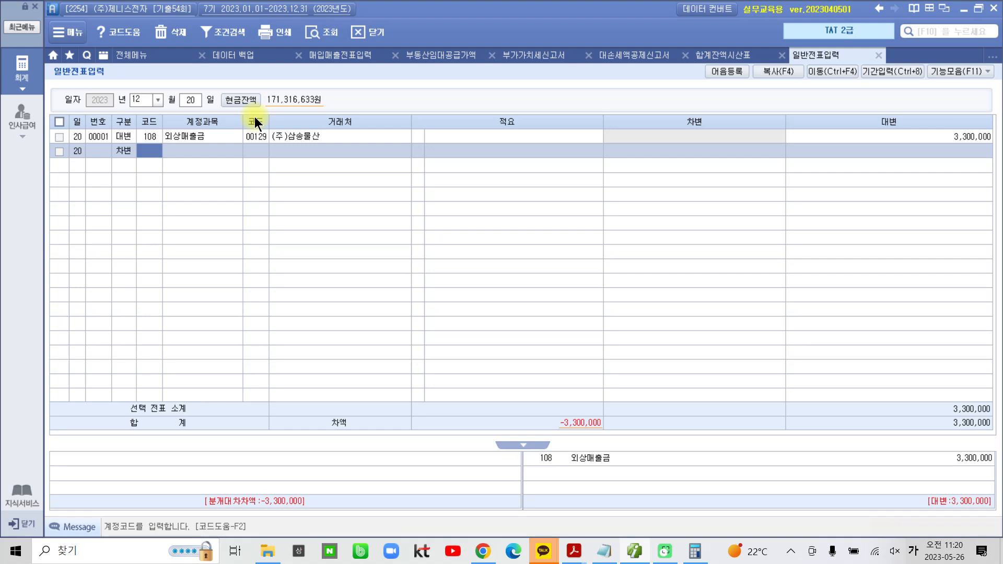
{"action": "type", "text": "109"}
{"action": "key", "text": "Return"}
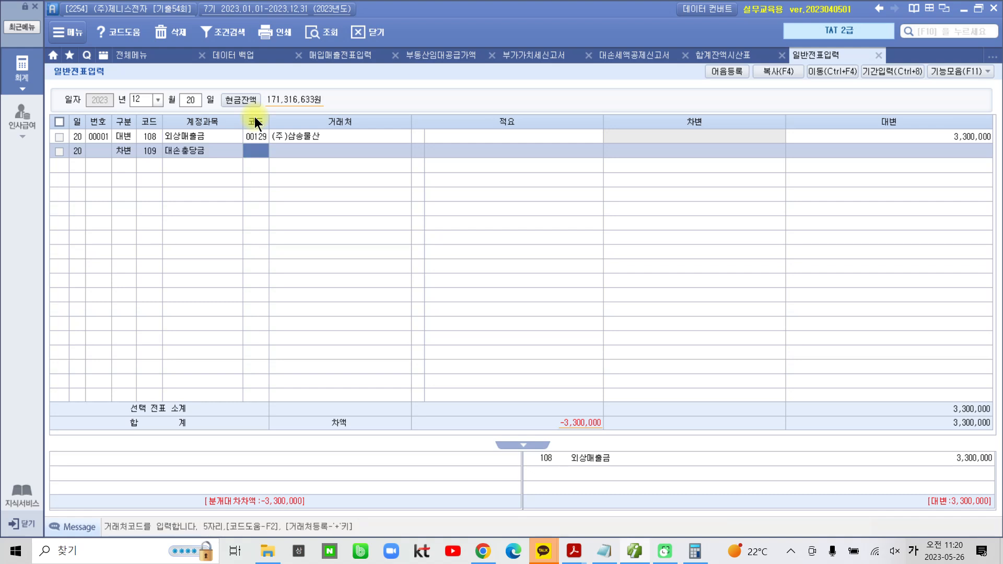
{"action": "key", "text": "Return"}
{"action": "key", "text": "Return"}
{"action": "key", "text": "Return"}
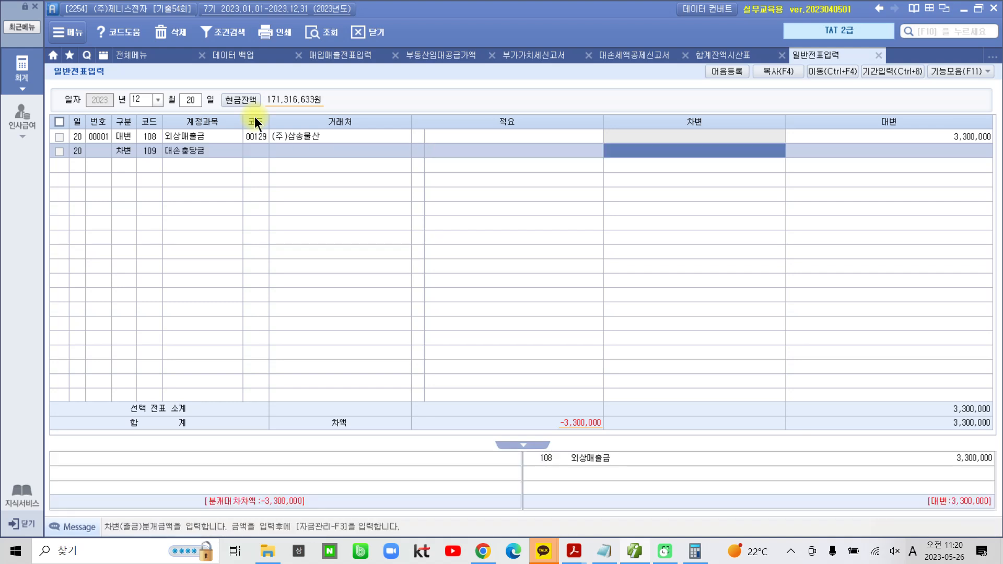
{"action": "left_click", "coordinate": [729, 51]}
{"action": "left_click", "coordinate": [817, 52]}
{"action": "type", "text": "1000000"}
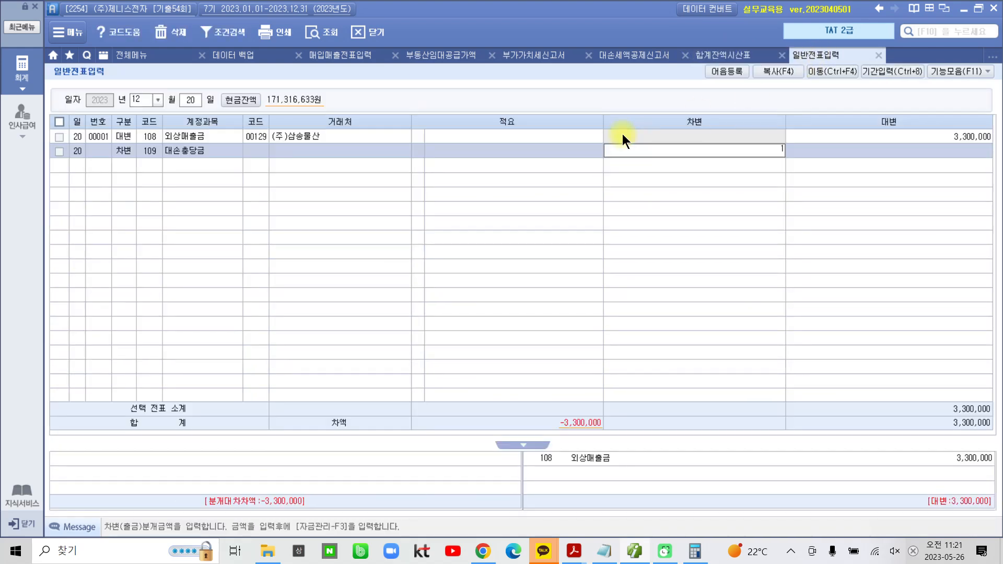
{"action": "key", "text": "Return"}
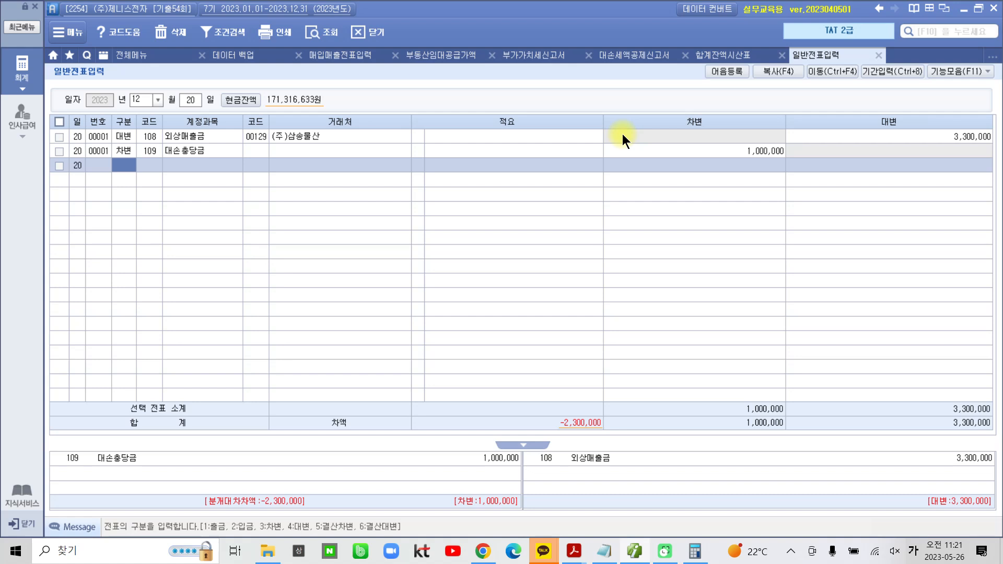
Start a debit line for account 255 부가세예수금 in the December 20 entry, leaving the 거래처 code blank
{"action": "type", "text": "3"}
{"action": "type", "text": "부가"}
{"action": "key", "text": "Return"}
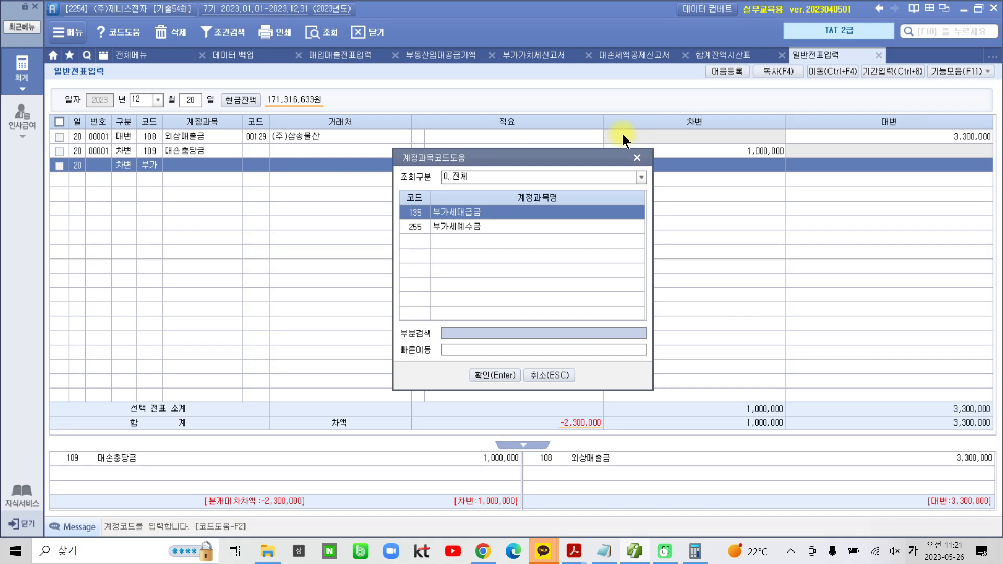
{"action": "key", "text": "Down"}
{"action": "key", "text": "Return"}
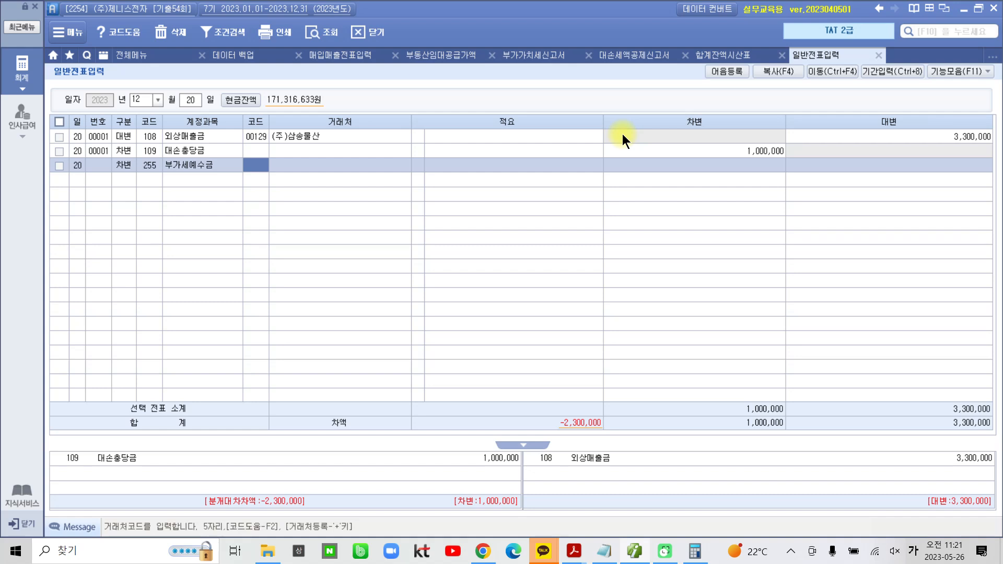
{"action": "key", "text": "Return"}
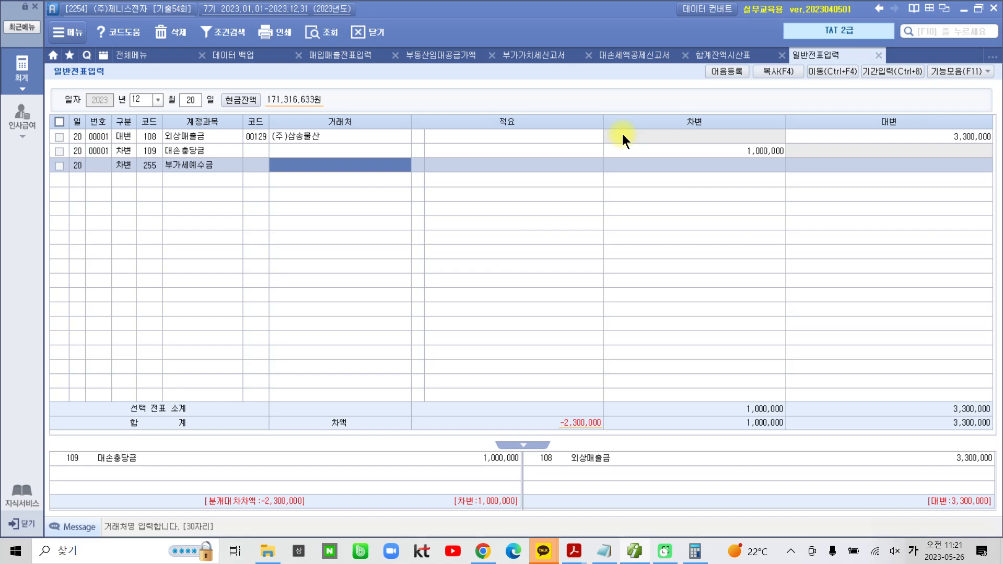
{"action": "type", "text": "300000"}
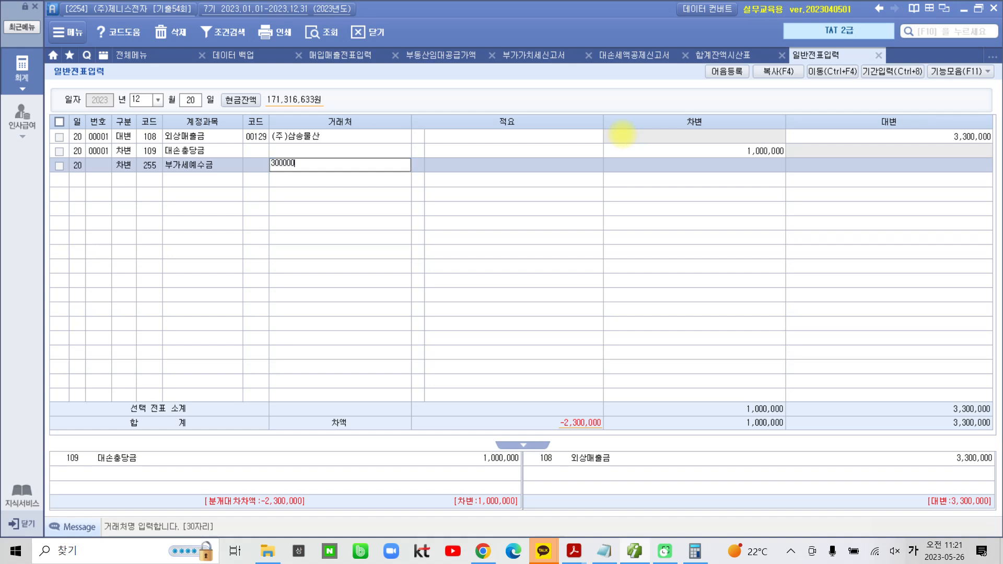
{"action": "key", "text": "Return"}
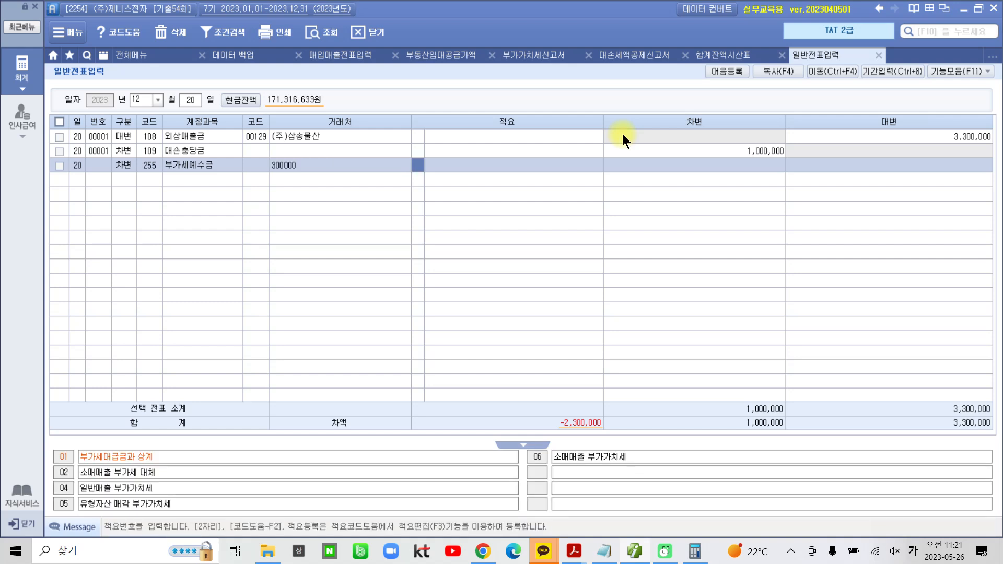
{"action": "key", "text": "Left"}
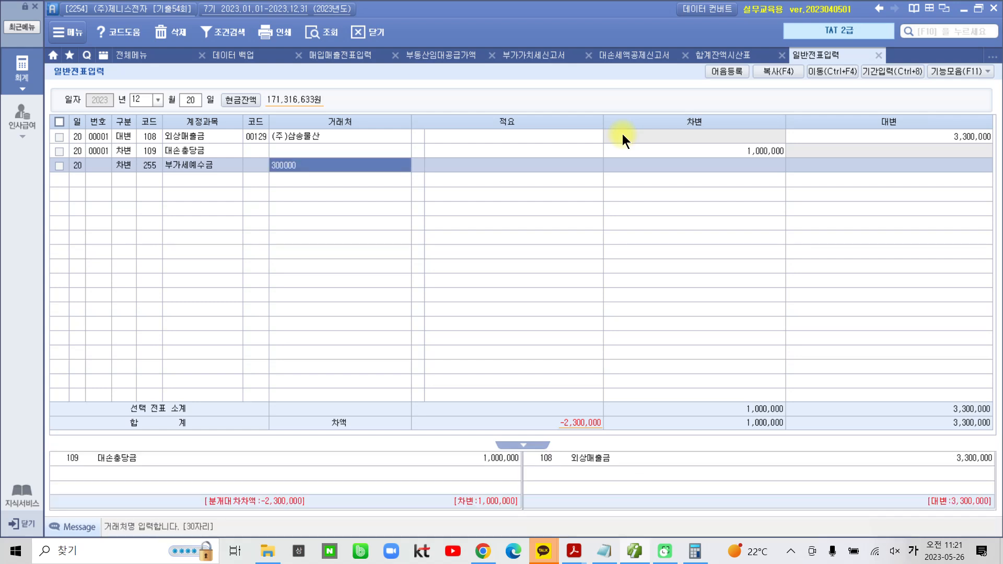
{"action": "key", "text": "Delete"}
Enter 300,000 as the debit amount of the 부가세예수금 line, leaving its 거래처 and 적요 empty
{"action": "key", "text": "Return"}
{"action": "key", "text": "Return"}
{"action": "key", "text": "Return"}
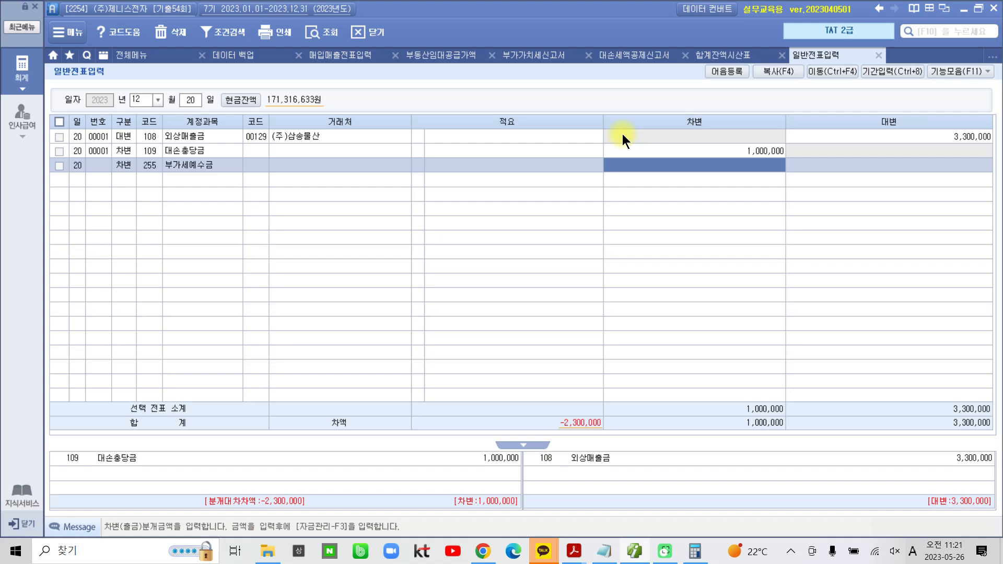
{"action": "type", "text": "3000000"}
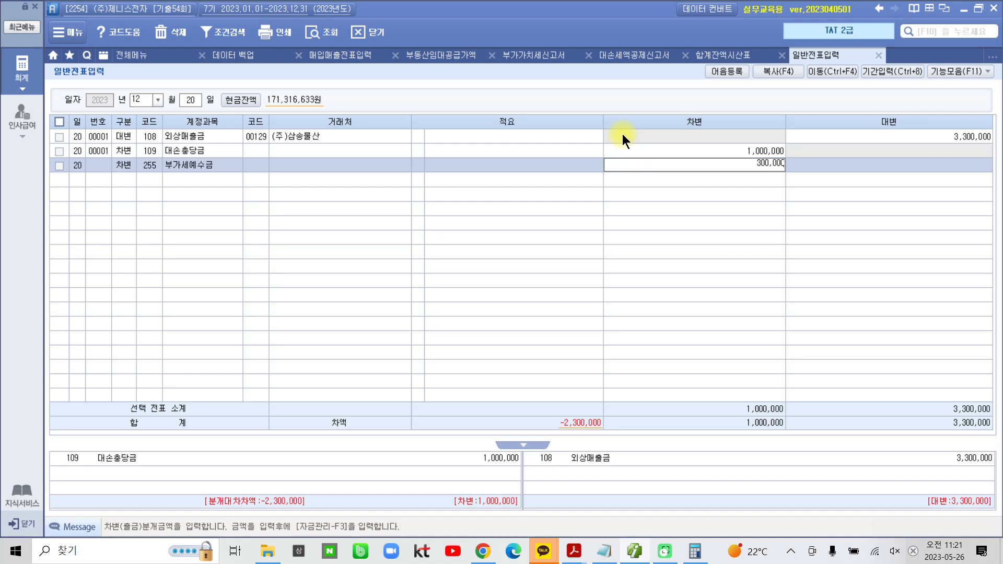
{"action": "key", "text": "Return"}
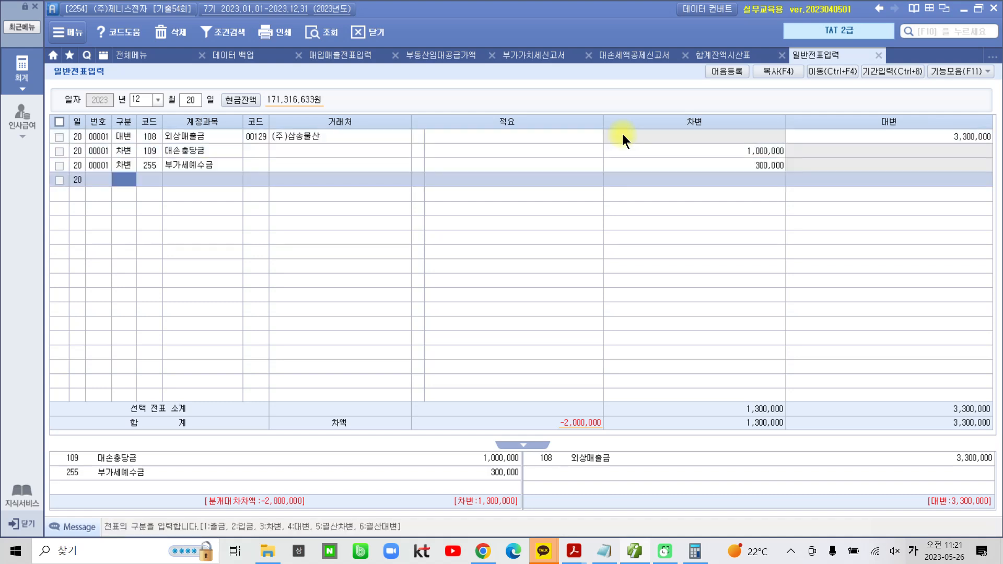
Circle the 차액 on screen, clear the mark, and start a debit line for account 835 대손상각비
{"action": "left_click", "coordinate": [621, 134]}
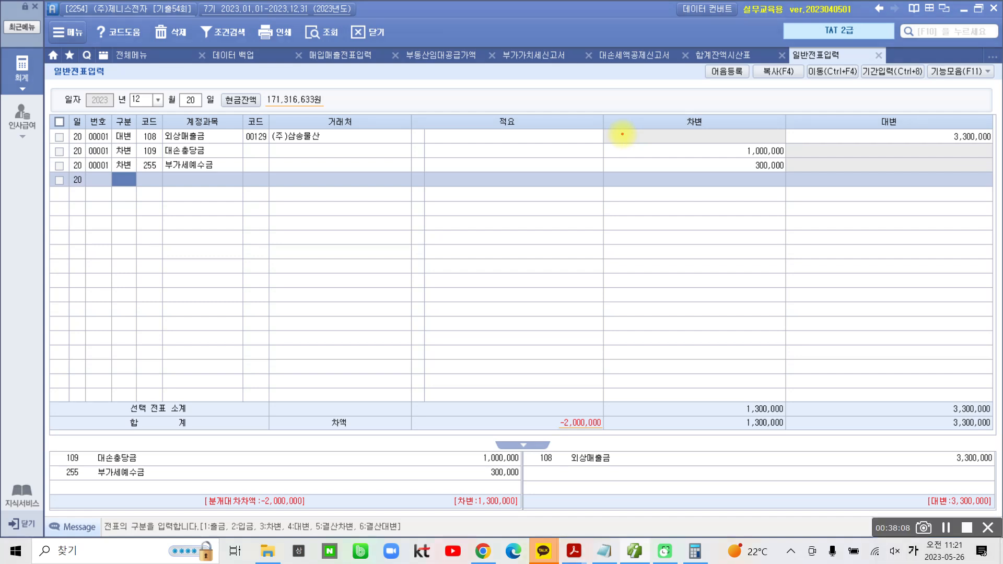
{"action": "mouse_move", "coordinate": [621, 443]}
{"action": "left_mouse_down"}
{"action": "mouse_move", "coordinate": [529, 418]}
{"action": "mouse_move", "coordinate": [600, 394]}
{"action": "mouse_move", "coordinate": [630, 438]}
{"action": "mouse_move", "coordinate": [625, 450]}
{"action": "left_mouse_up"}
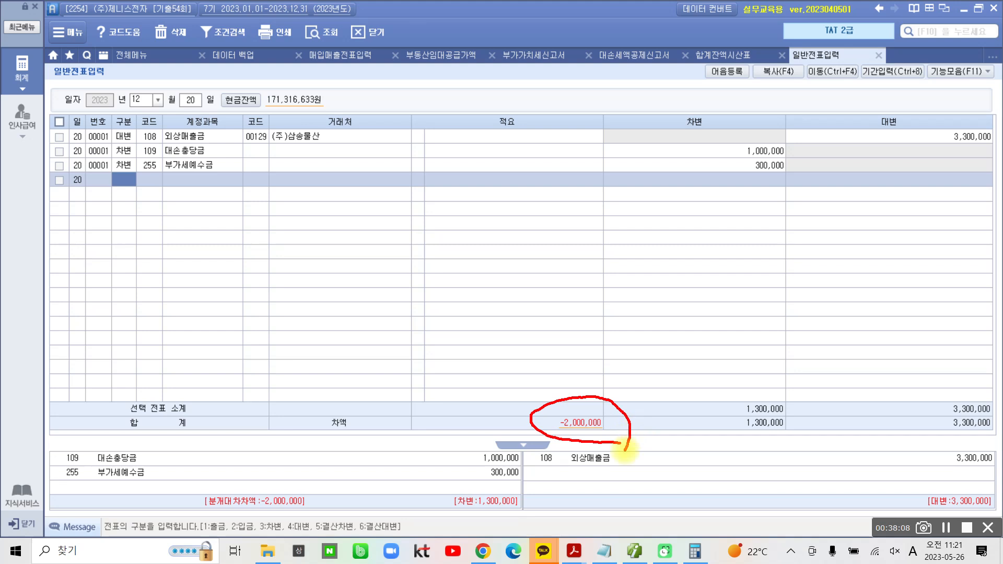
{"action": "type", "text": "3"}
{"action": "key", "text": "Return"}
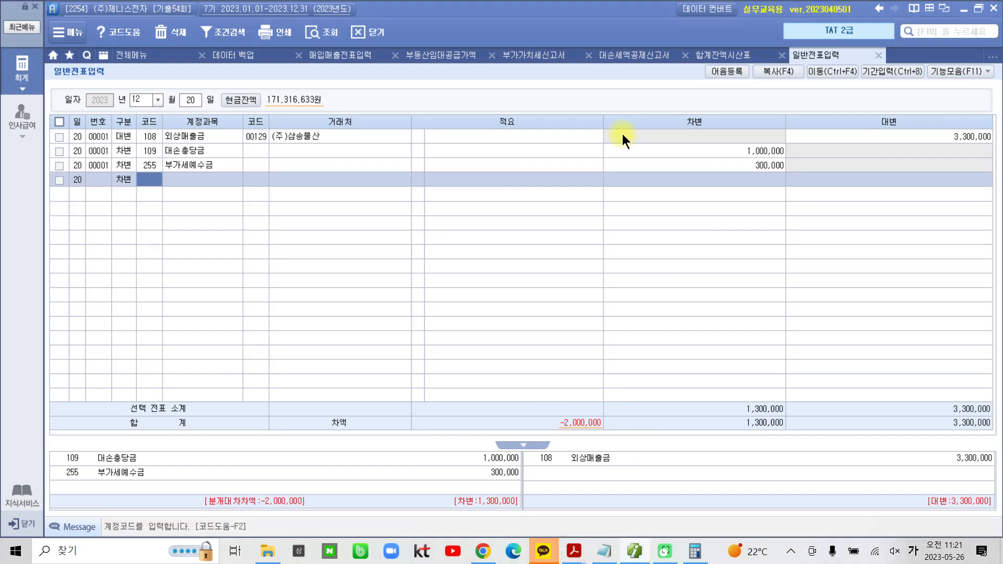
{"action": "type", "text": "대손"}
{"action": "key", "text": "Return"}
{"action": "key", "text": "Down"}
{"action": "key", "text": "Down"}
{"action": "key", "text": "Down"}
{"action": "key", "text": "Down"}
{"action": "key", "text": "Down"}
{"action": "key", "text": "Down"}
{"action": "key", "text": "Down"}
{"action": "key", "text": "Down"}
{"action": "key", "text": "Down"}
{"action": "key", "text": "Down"}
{"action": "key", "text": "Down"}
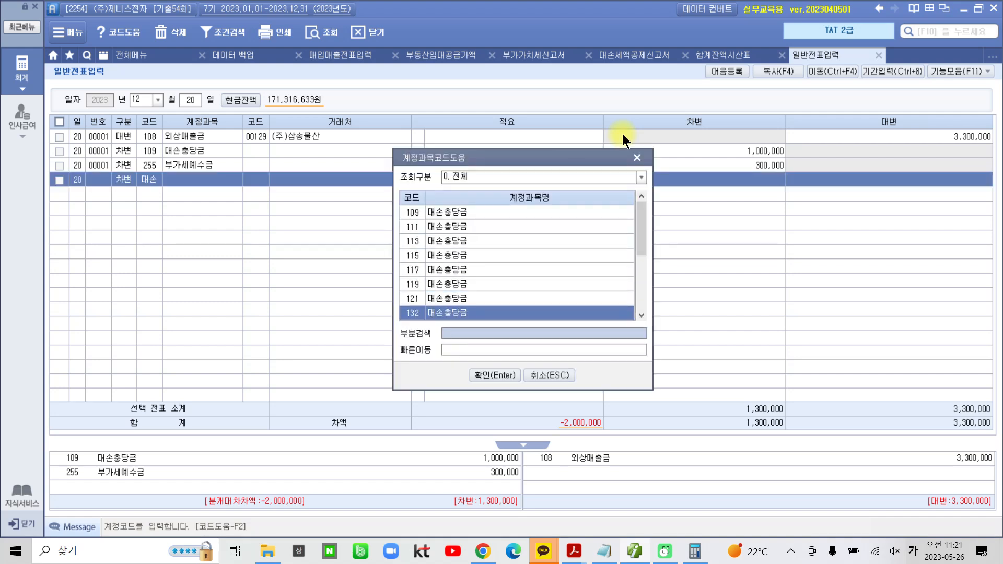
{"action": "key", "text": "Down"}
{"action": "key", "text": "Up"}
{"action": "key", "text": "Up"}
{"action": "key", "text": "Up"}
{"action": "key", "text": "Up"}
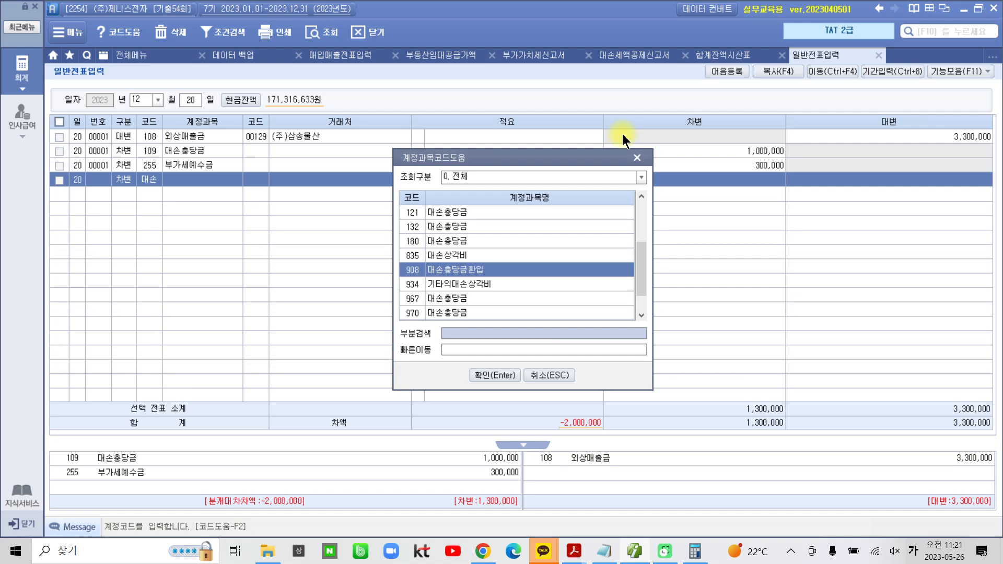
{"action": "key", "text": "Return"}
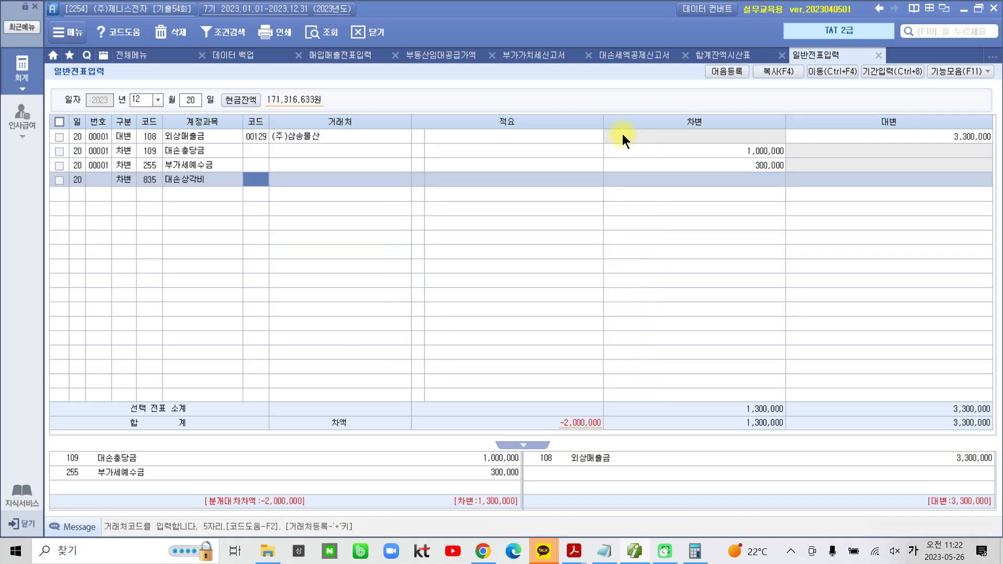
Enter 2,000,000 as the debit amount of the 대손상각비 line, with no 거래처 or 적요
{"action": "key", "text": "Return"}
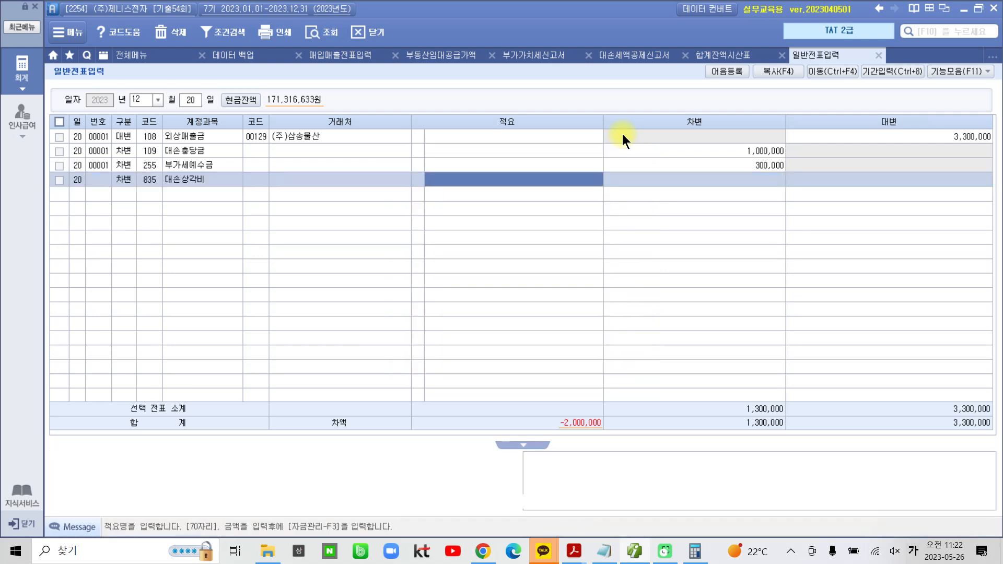
{"action": "key", "text": "Return"}
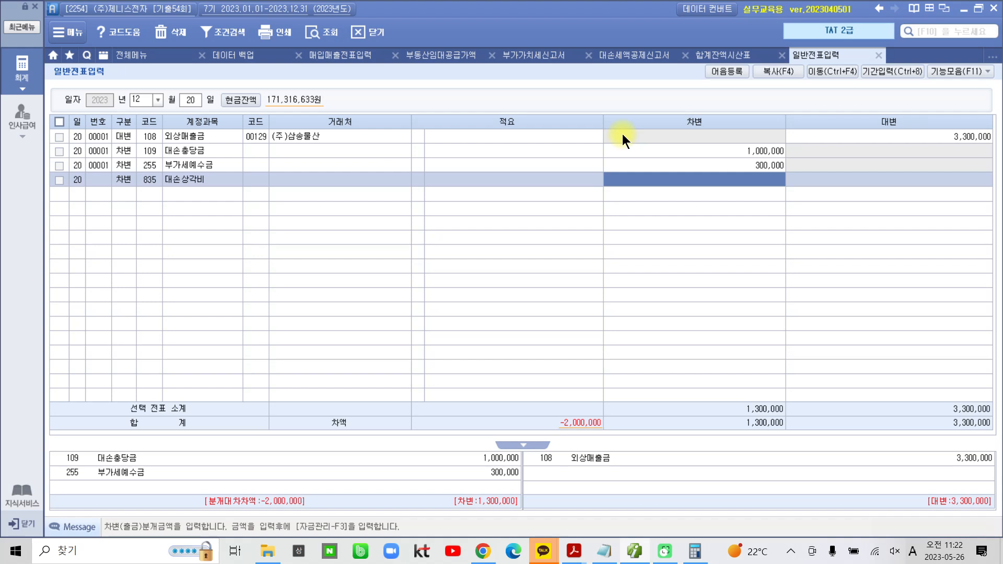
{"action": "type", "text": "2,000,00"}
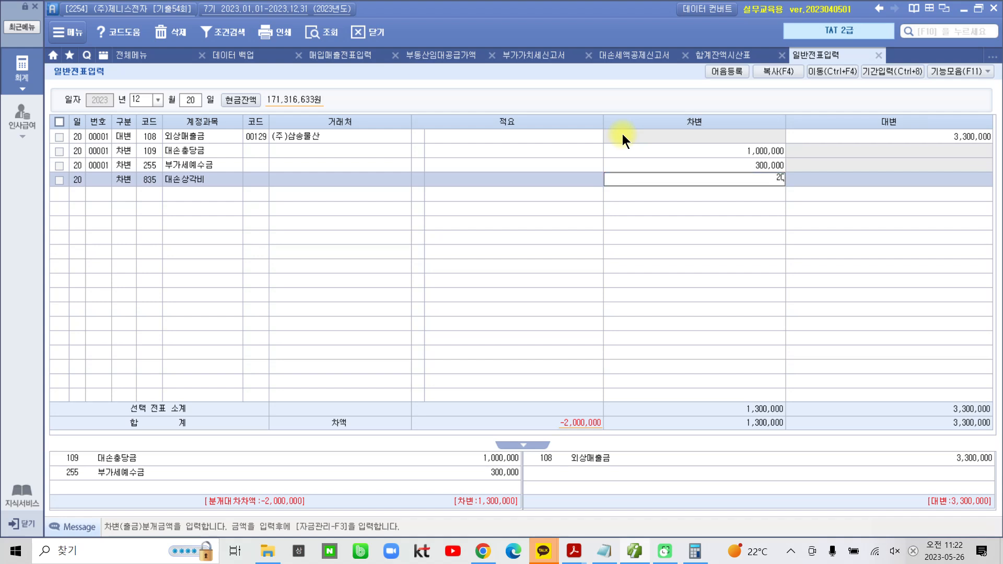
{"action": "type", "text": "0"}
{"action": "key", "text": "Return"}
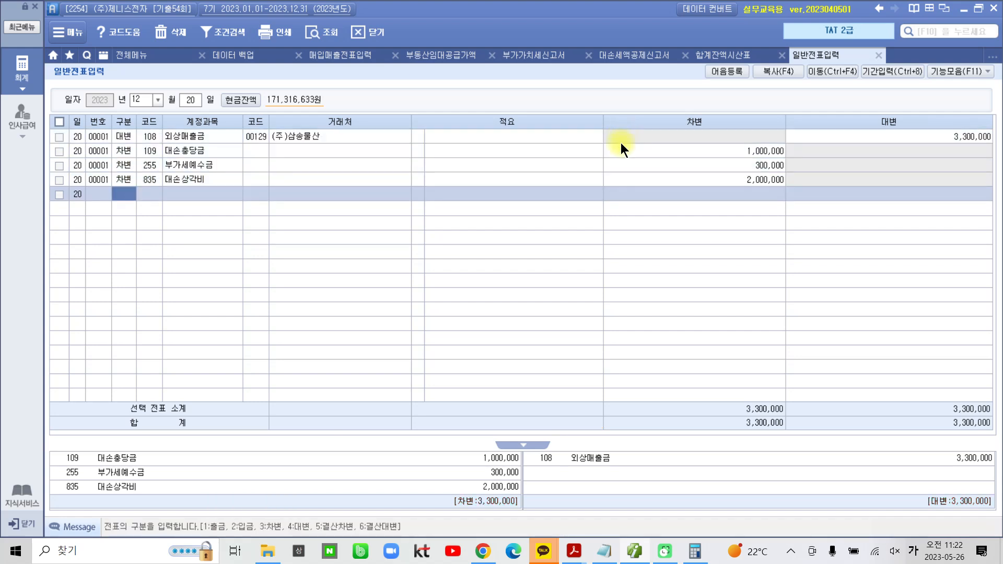
Frame the completed journal entry on screen, check-mark its 부가세예수금 line, and clear the marks
{"action": "mouse_move", "coordinate": [55, 441]}
{"action": "left_mouse_down"}
{"action": "mouse_move", "coordinate": [336, 510]}
{"action": "mouse_move", "coordinate": [913, 490]}
{"action": "mouse_move", "coordinate": [999, 509]}
{"action": "left_mouse_up"}
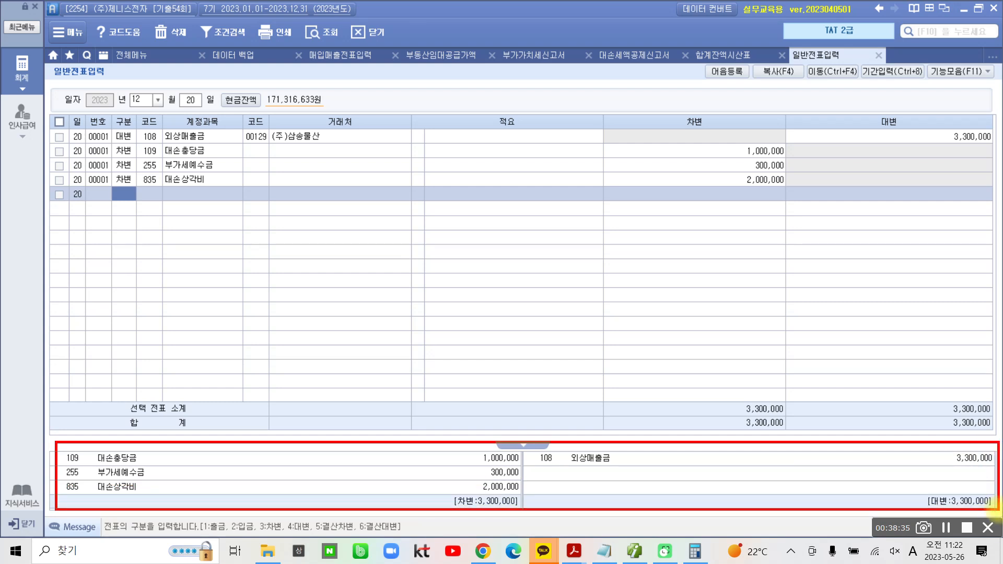
{"action": "left_click_drag", "start_coordinate": [151, 468], "coordinate": [168, 463]}
{"action": "mouse_move", "coordinate": [274, 544]}
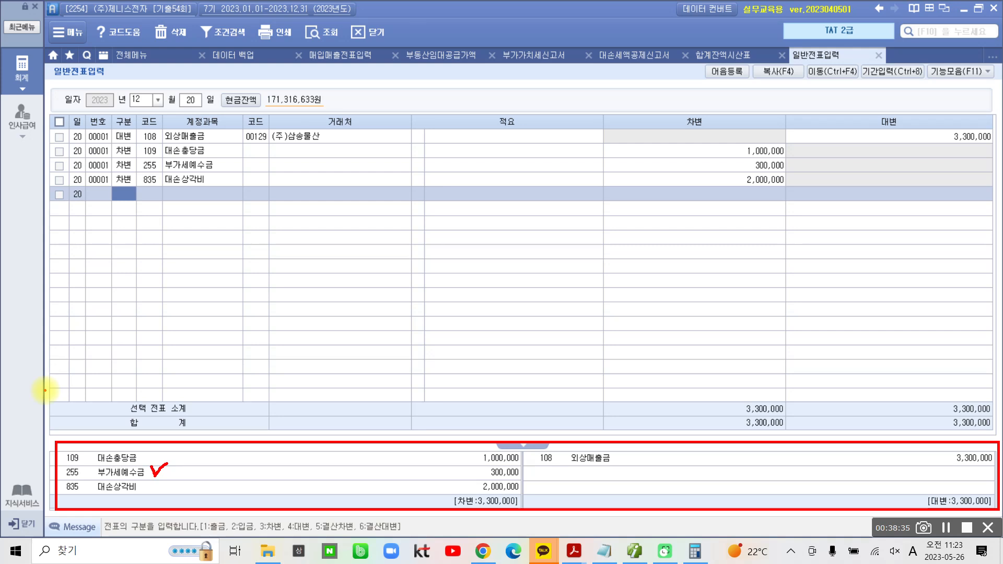
{"action": "key", "text": "Escape"}
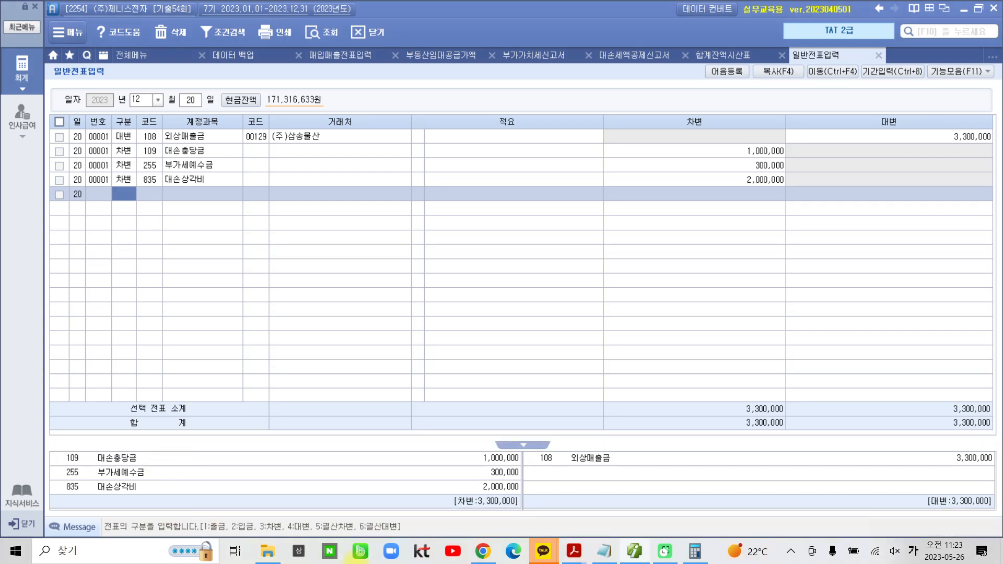
Switch to the exam PDF in Acrobat Reader, review the problem's 수행과제, and go on to the 실무수행평가 answer-entry guidelines
{"action": "left_click", "coordinate": [637, 552]}
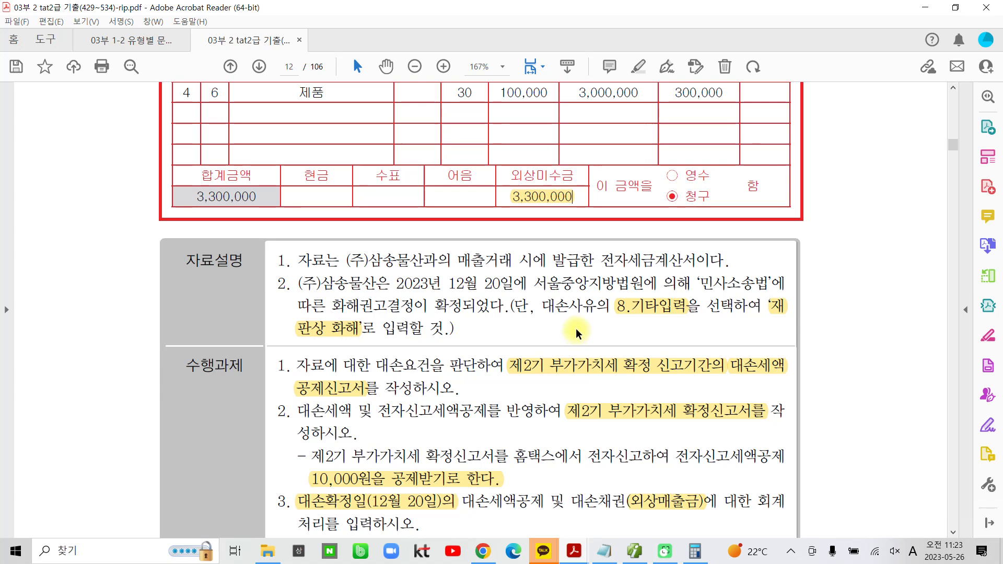
{"action": "scroll", "coordinate": [577, 334], "scroll_direction": "down", "scroll_amount": 2}
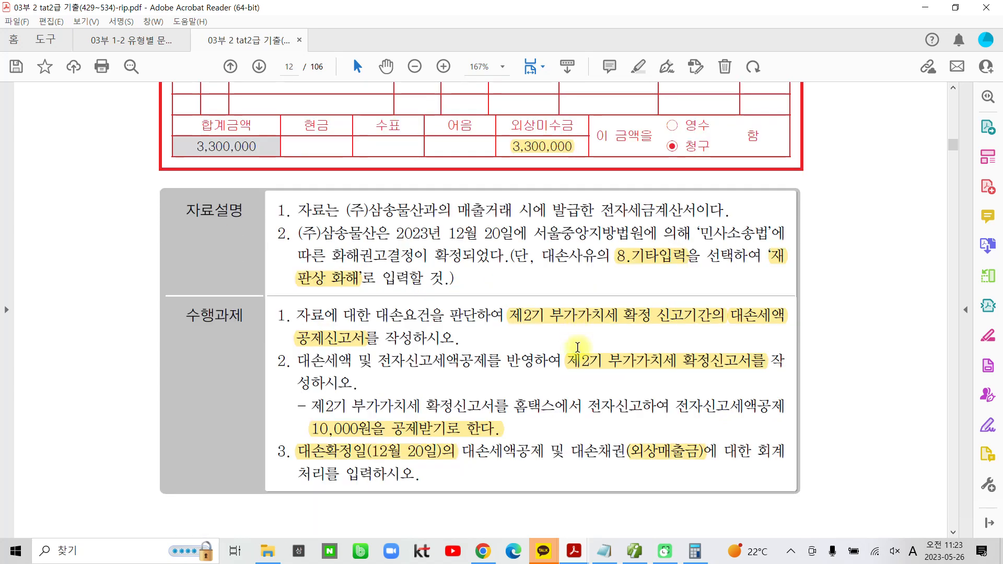
{"action": "scroll", "coordinate": [580, 354], "scroll_direction": "down", "scroll_amount": 3}
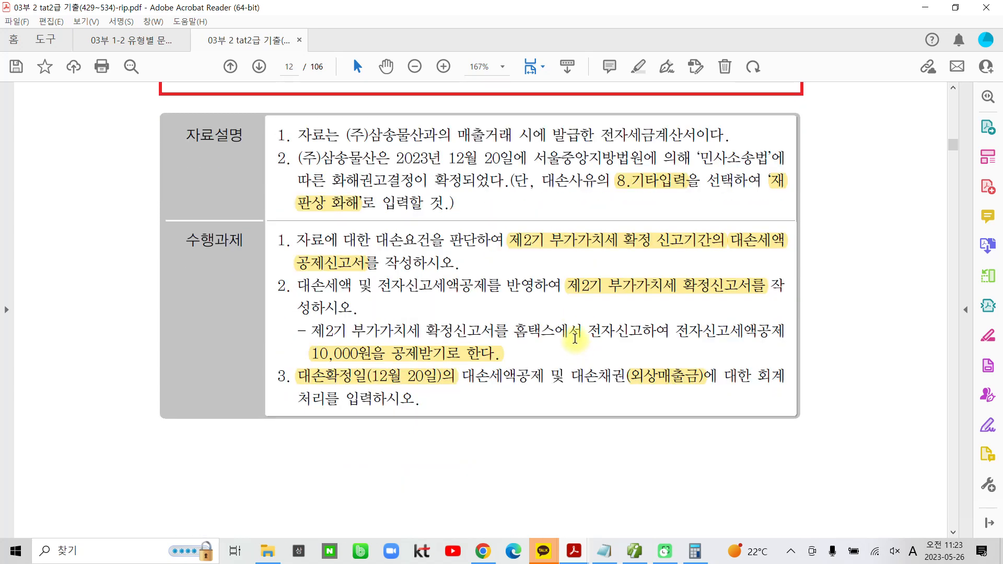
{"action": "scroll", "coordinate": [573, 334], "scroll_direction": "down", "scroll_amount": 20}
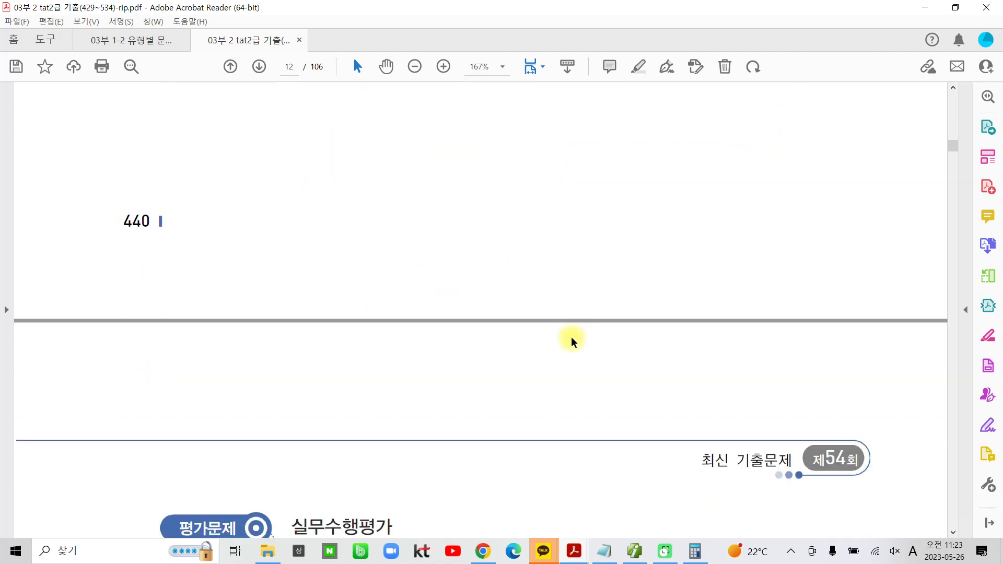
{"action": "scroll", "coordinate": [571, 337], "scroll_direction": "down", "scroll_amount": 2}
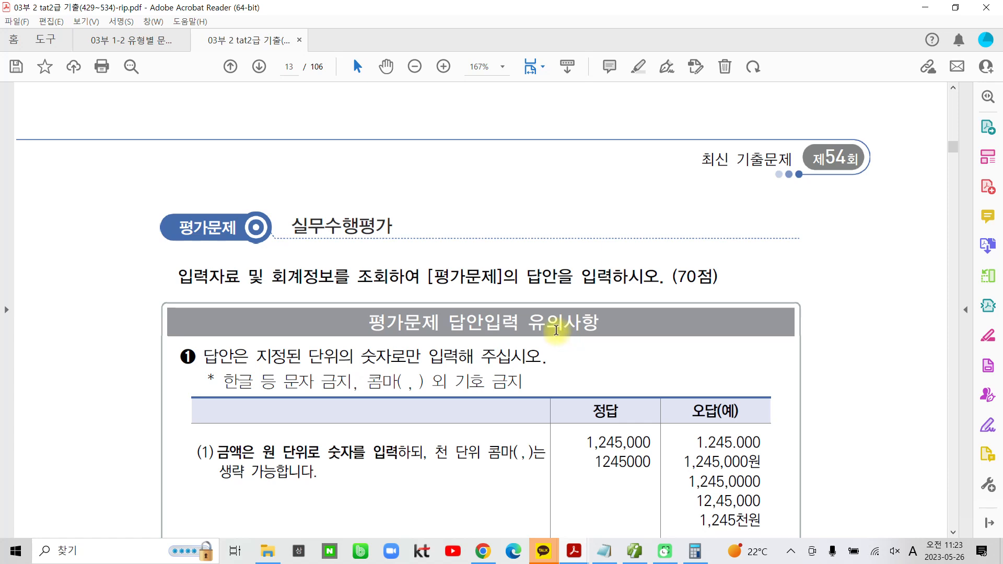
{"action": "scroll", "coordinate": [554, 327], "scroll_direction": "down", "scroll_amount": 3}
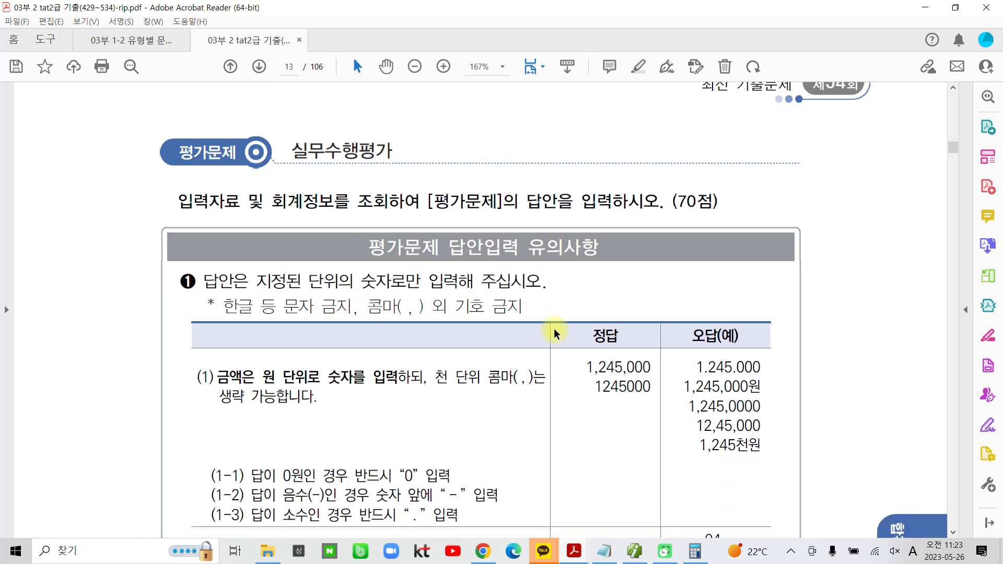